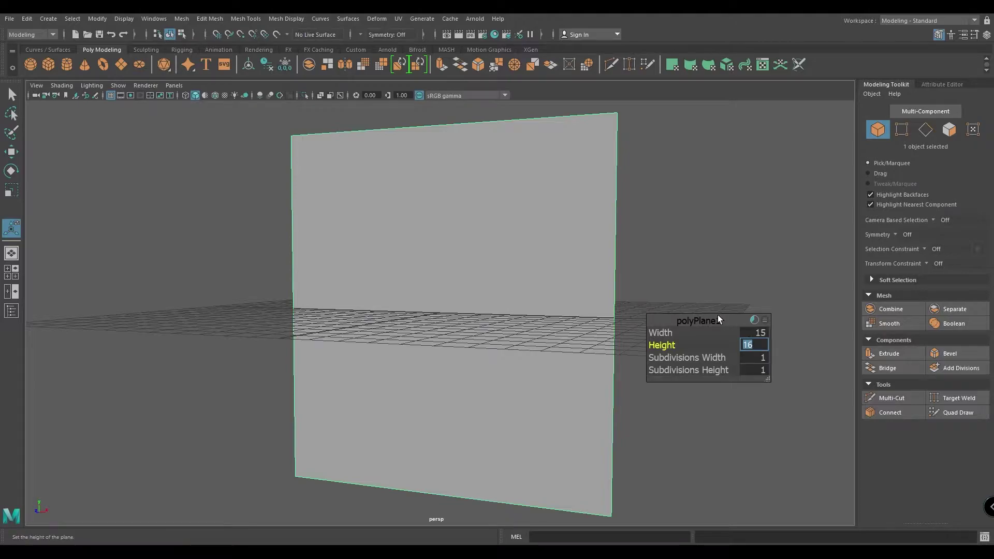
Split the plane with a central vertical edge and bevel that edge into two vertical edges dividing it into three columns
alt+drag(441, 380, 425, 292)
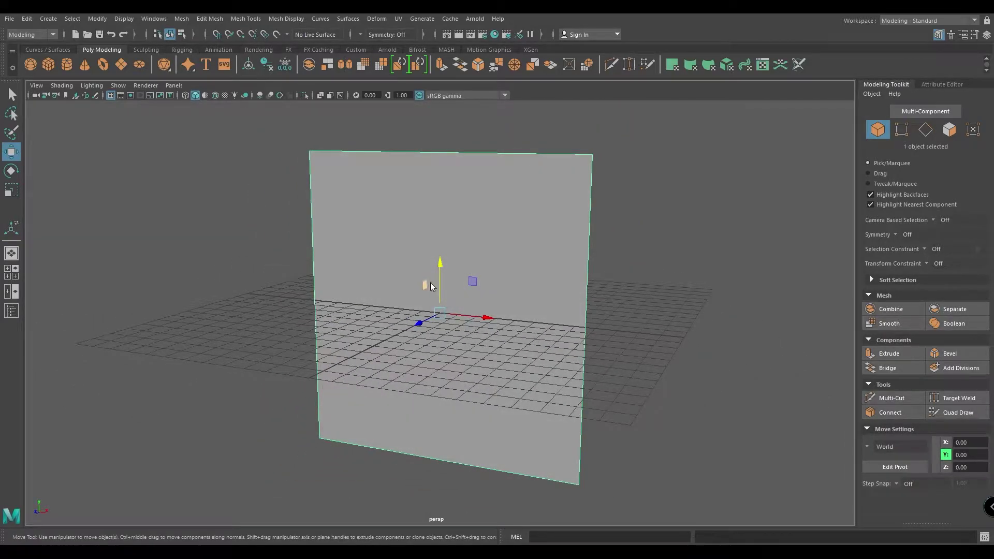
right_drag(431, 283, 433, 230)
click(457, 148)
ctrl+right_drag(481, 195, 465, 246)
alt+drag(467, 290, 511, 295)
shift+right_drag(446, 294, 485, 293)
drag(653, 333, 643, 334)
alt+drag(579, 376, 548, 356)
key(w)
alt+drag(470, 347, 483, 353)
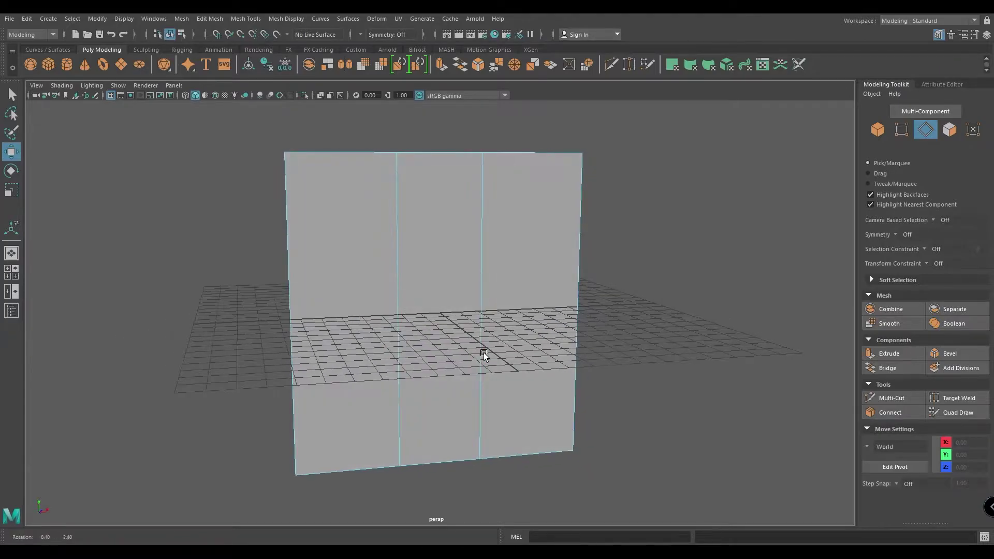
Add a horizontal edge loop across the three columns and lower it to about Y -1.01
click(401, 303)
ctrl+right_drag(468, 281, 433, 322)
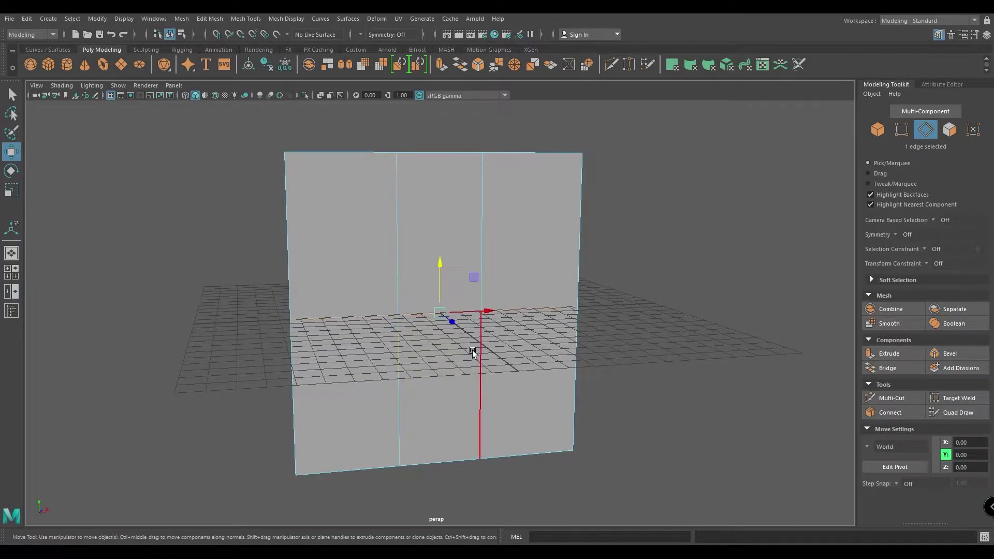
scroll(446, 298, up, 1)
key(space)
drag(446, 315, 457, 367)
scroll(438, 310, down, 1)
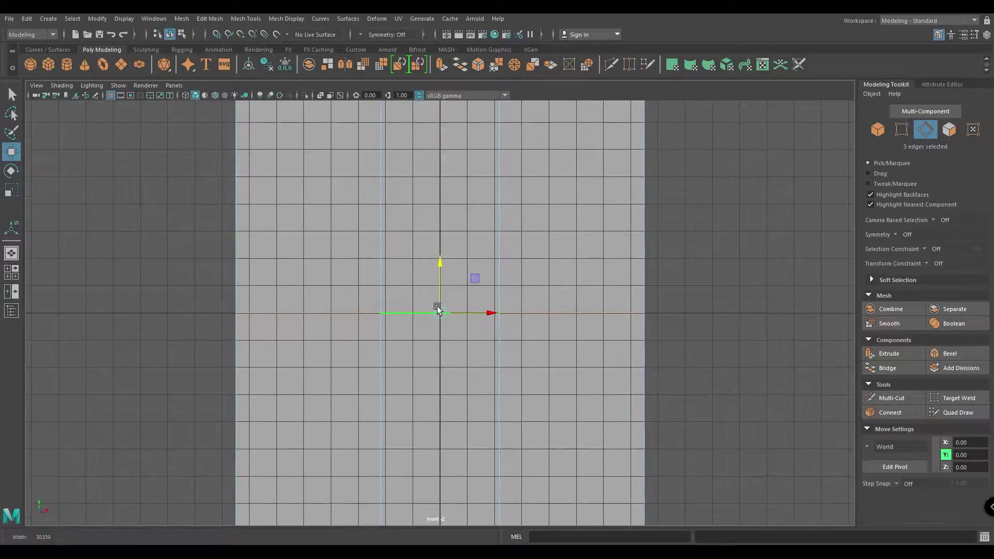
alt+middle_drag(438, 309, 439, 247)
drag(431, 182, 428, 214)
scroll(434, 232, down, 1)
scroll(455, 230, down, 3)
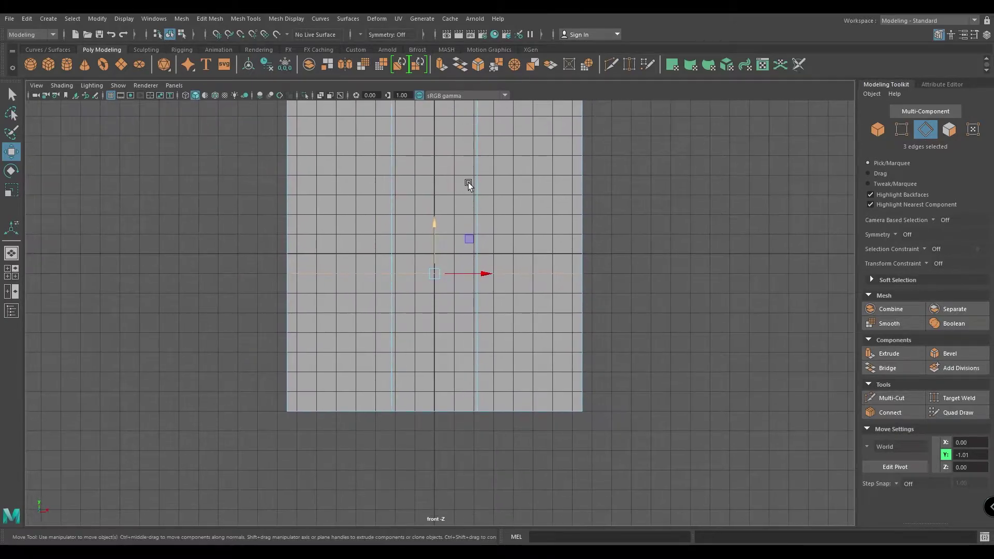
Extrude the two outer lower faces with Keep Faces Together off and an offset of 1.5
alt+middle_drag(469, 182, 490, 249)
key(space)
drag(490, 249, 487, 177)
alt+drag(486, 280, 496, 337)
alt+middle_drag(497, 336, 486, 293)
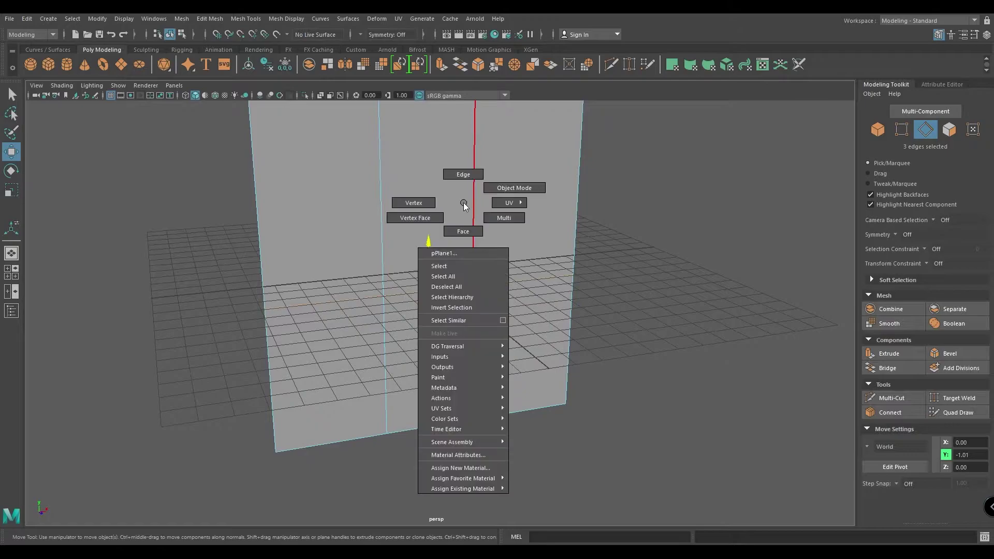
right_drag(446, 174, 440, 211)
click(352, 360)
shift+click(503, 364)
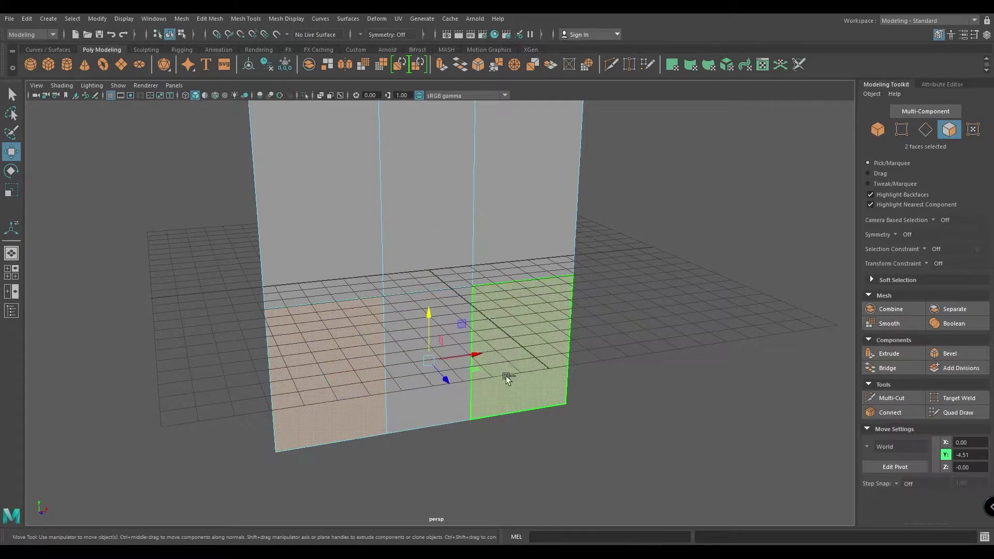
key(ctrl+e)
click(762, 385)
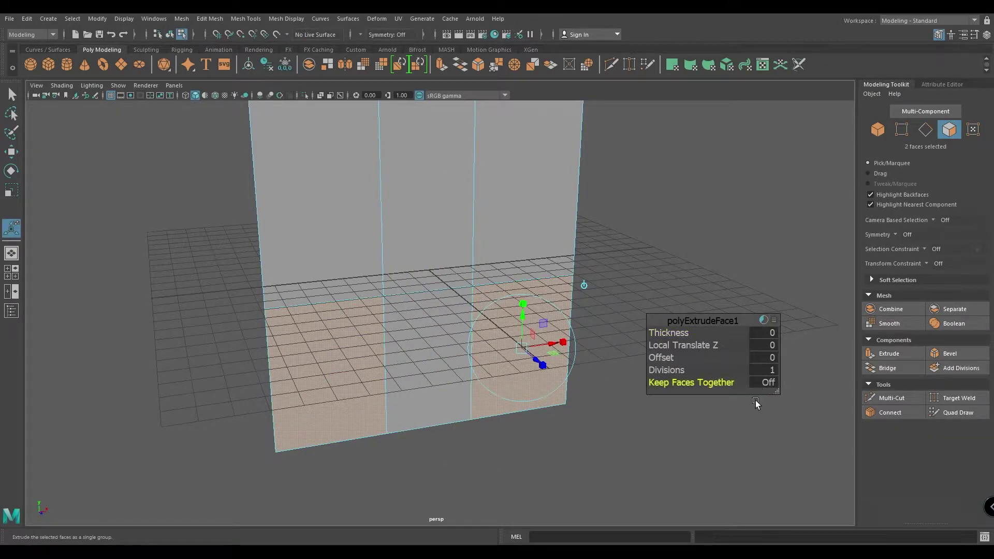
drag(722, 357, 743, 364)
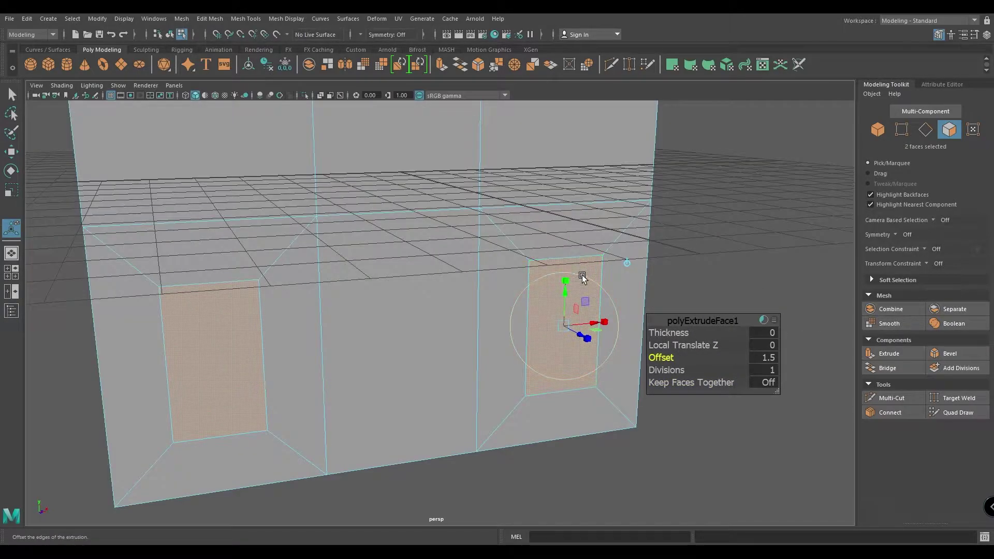
Reduce the height of both inset window faces and raise them together on the wall
drag(567, 283, 565, 288)
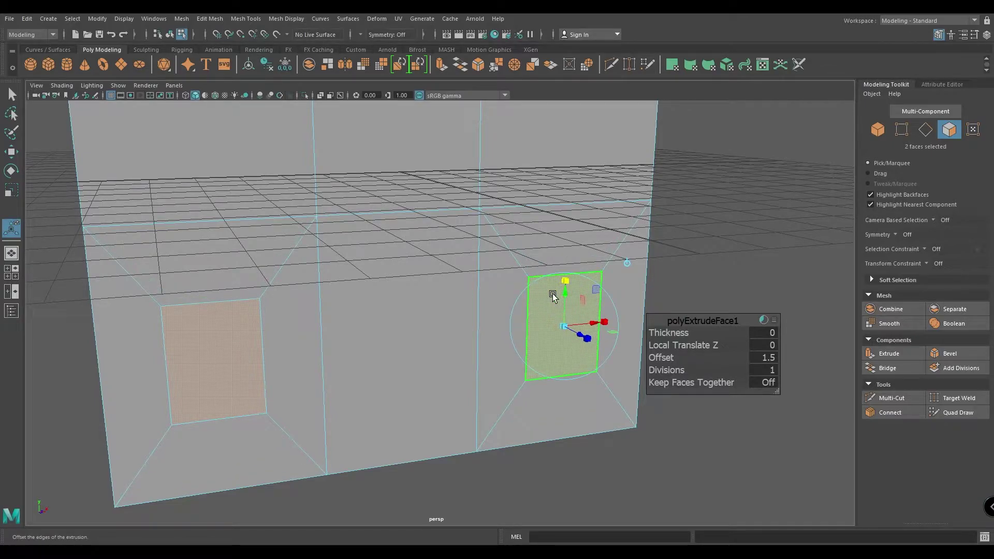
key(w)
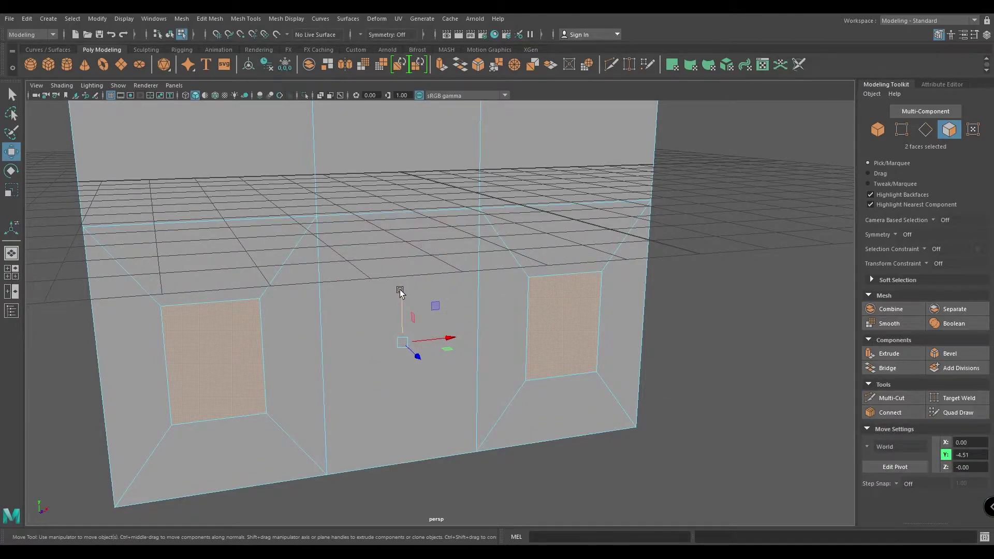
scroll(399, 291, up, 1)
drag(400, 292, 400, 242)
alt+drag(422, 249, 412, 290)
Extract the left inset face from the wall as a separate object
right_drag(269, 265, 268, 296)
click(242, 330)
alt+drag(242, 330, 290, 329)
shift+right_drag(271, 326, 282, 493)
key(w)
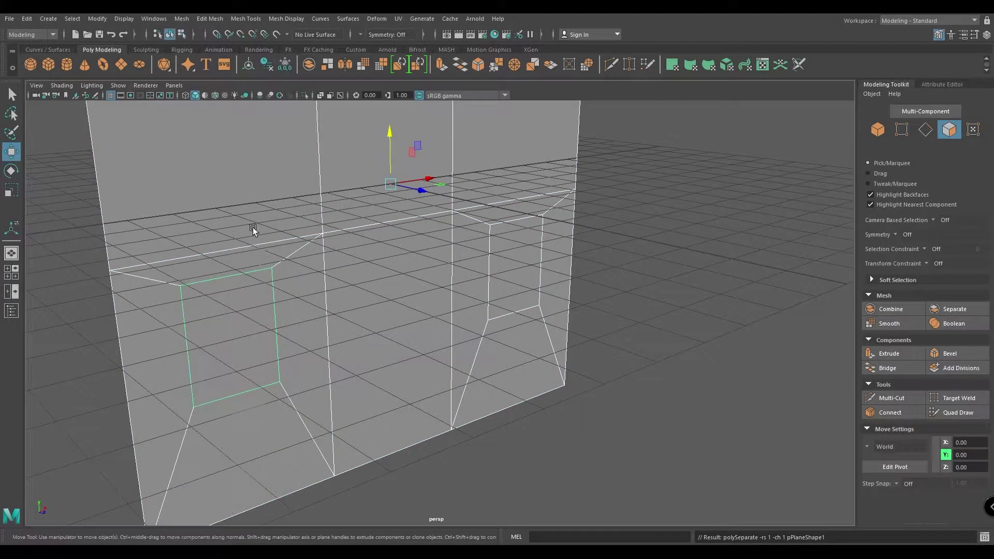
key(F8)
Center the extracted panel's pivot and move the panel out in front of the wall to about Z 3.42
key(space)
drag(237, 242, 253, 322)
drag(259, 362, 331, 394)
alt+drag(216, 103, 239, 272)
Split the extracted panel with a vertical edge and bevel it at fraction 0.8 to outline the frame's sides
key(space)
key(space)
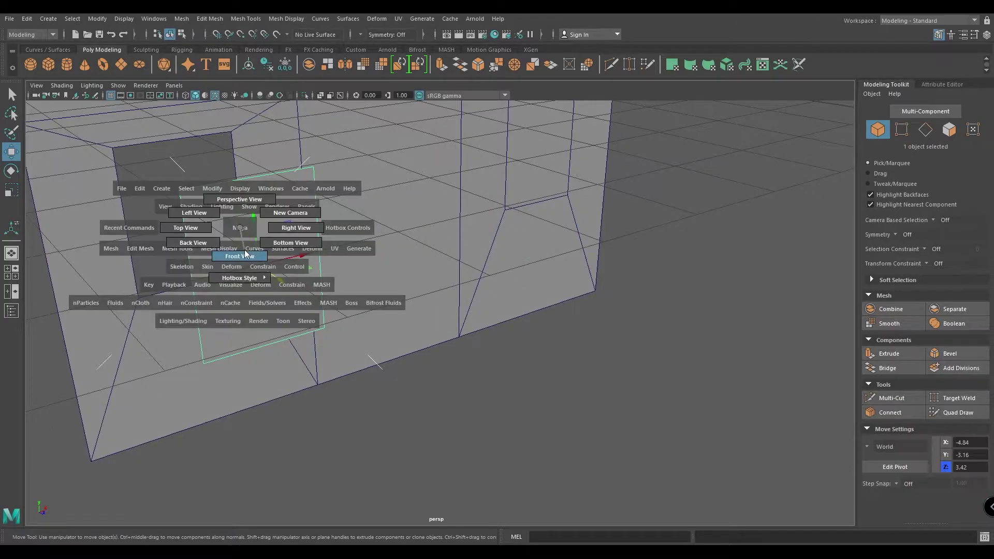
drag(239, 227, 240, 279)
scroll(293, 197, up, 5)
alt+middle_drag(226, 196, 293, 238)
right_drag(293, 238, 407, 253)
click(302, 154)
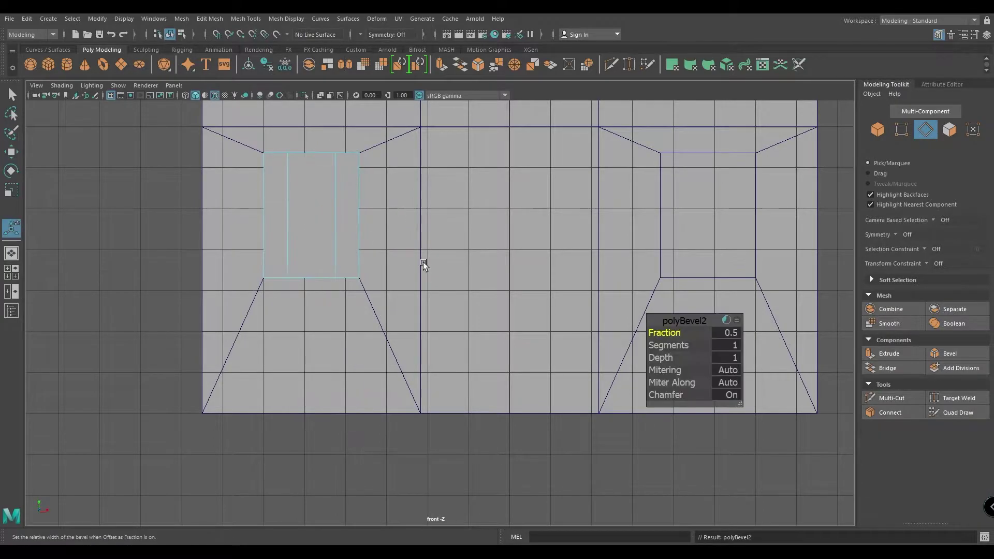
drag(667, 332, 682, 331)
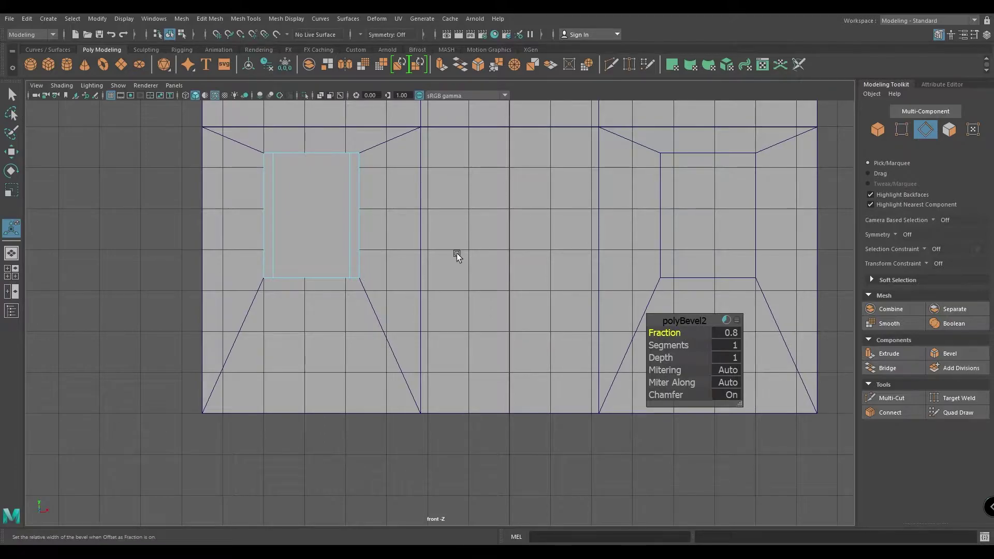
Split the panel with a horizontal edge and bevel it outward to outline the frame's upper and lower rails
key(w)
click(339, 196)
shift+right_drag(337, 188, 336, 253)
shift+right_drag(311, 215, 375, 220)
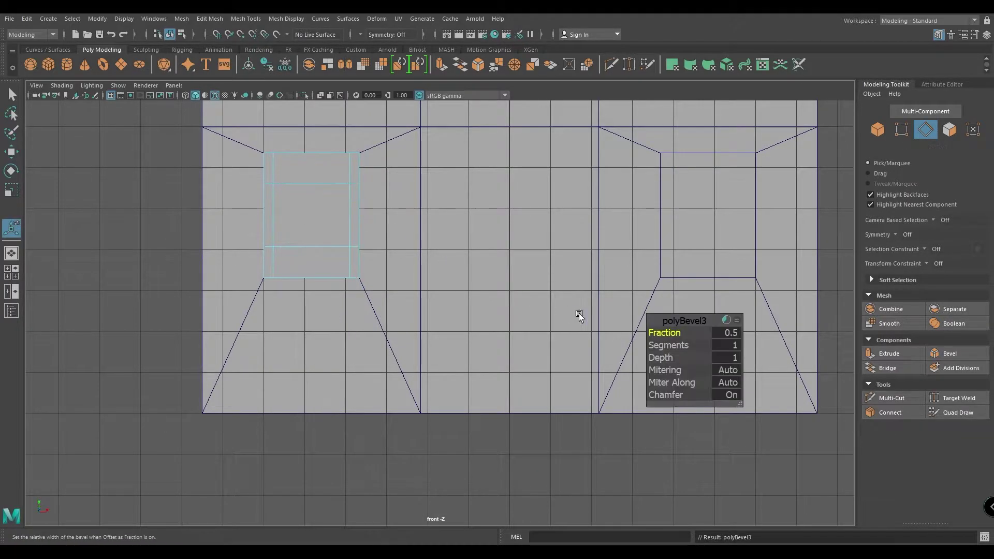
drag(678, 332, 691, 326)
key(w)
Extract the panel's large central face so that it is separate from the surrounding frame
key(space)
mouse_move(291, 249)
mouse_down()
mouse_move(293, 228)
mouse_move(297, 264)
mouse_up()
right_drag(297, 265, 274, 446)
click(286, 267)
right_drag(276, 346, 299, 325)
Center the inner pane's pivot and move the pane forward out of the frame to about Z 6.28
key(space)
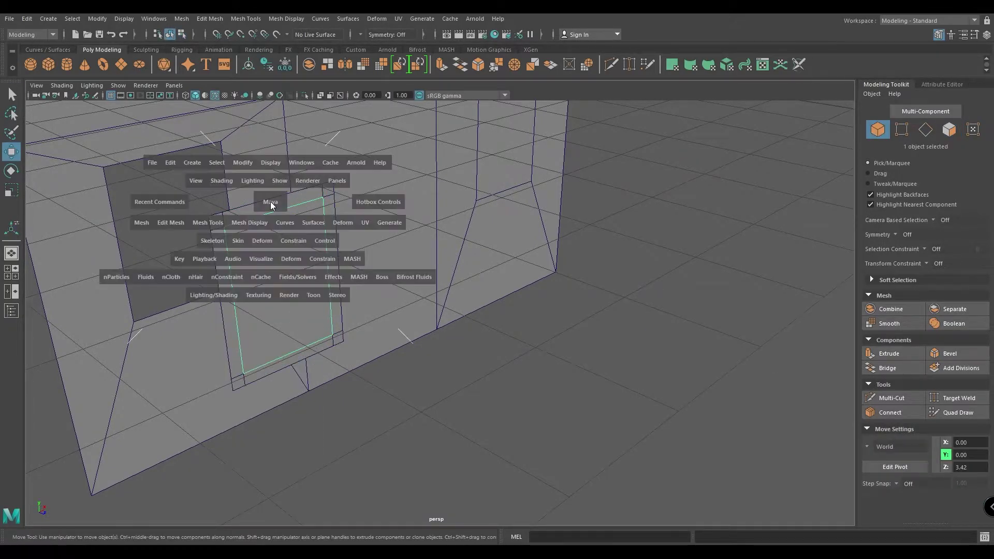
click(244, 162)
click(266, 251)
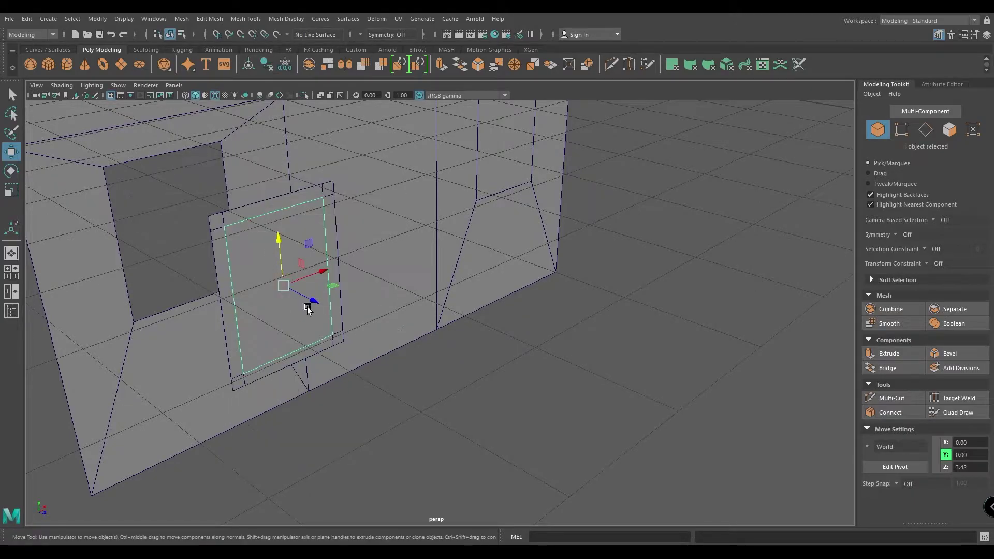
drag(314, 303, 263, 355)
Center the pivot of the outer window frame
click(284, 399)
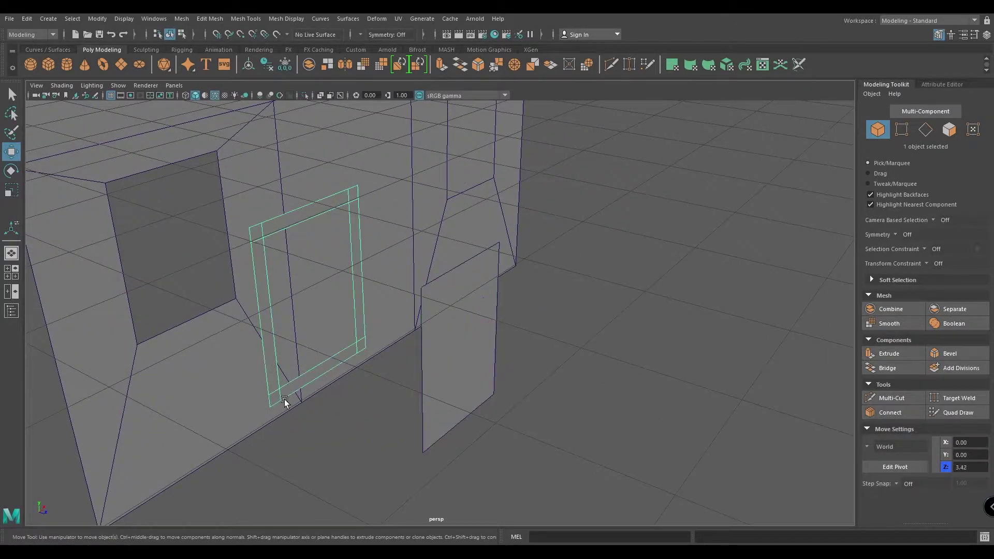
key(space)
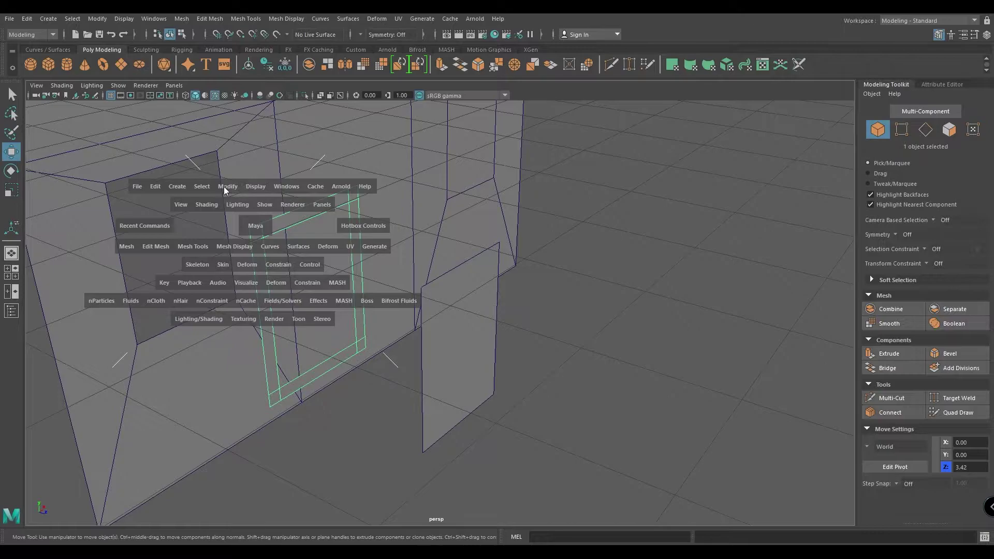
click(226, 187)
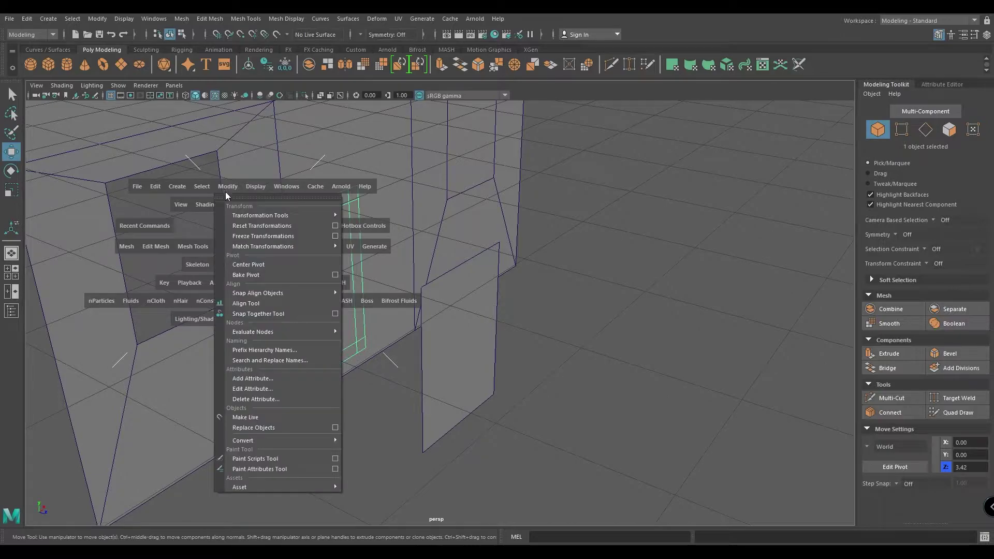
click(249, 265)
Extrude the outer window frame's faces with a thickness of about 0.14
key(ctrl+z)
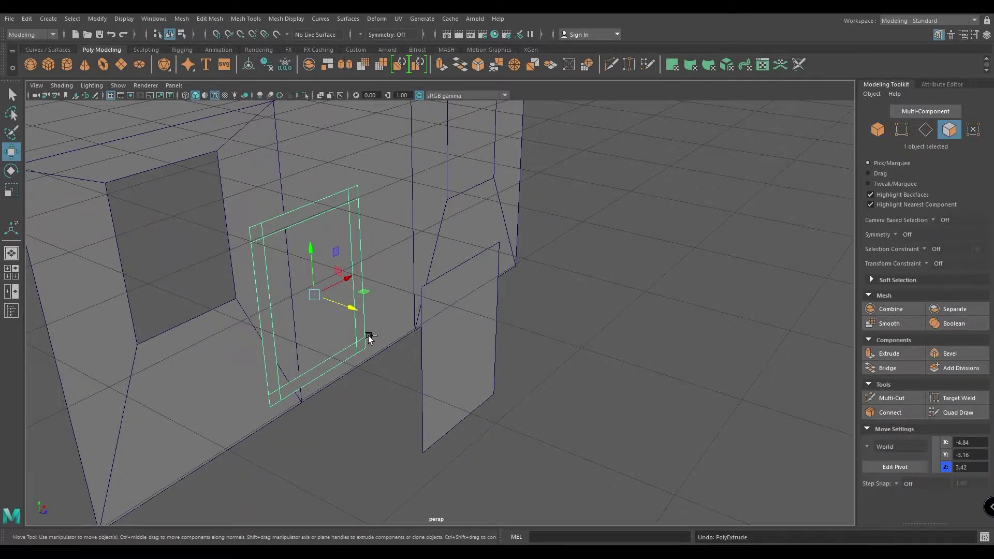
key(ctrl+e)
drag(665, 333, 671, 333)
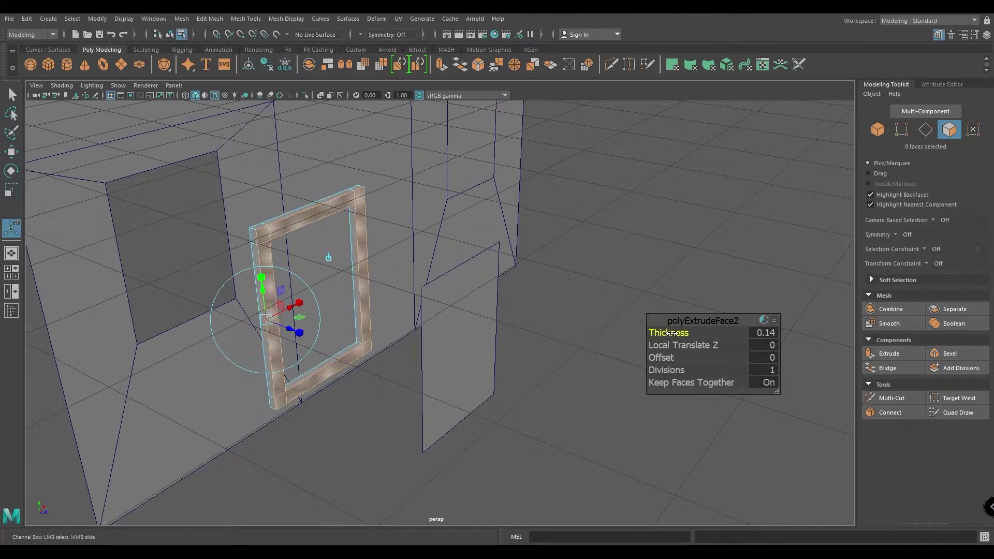
key(w)
Move the thickened window frame back along Z into the left opening of the wall
right_drag(361, 242, 387, 230)
key(ctrl+z)
drag(401, 315, 211, 304)
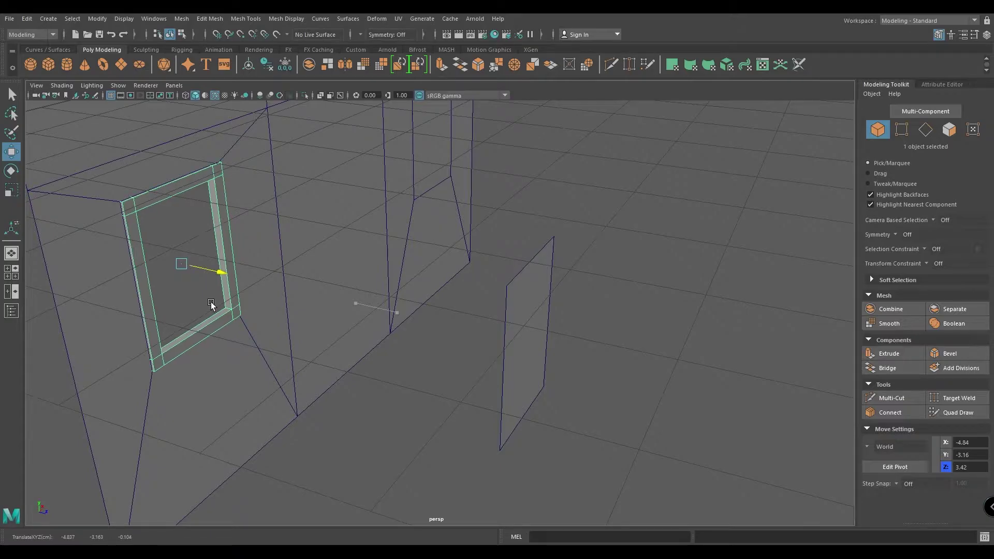
Split the loose inner panel with a vertical edge and bevel it at fraction 0.83 to form side borders
click(365, 471)
alt+drag(365, 471, 310, 372)
click(319, 294)
key(space)
drag(311, 237, 314, 270)
scroll(297, 232, up, 2)
alt+middle_drag(272, 174, 297, 243)
scroll(297, 242, up, 2)
right_drag(296, 238, 344, 244)
click(284, 189)
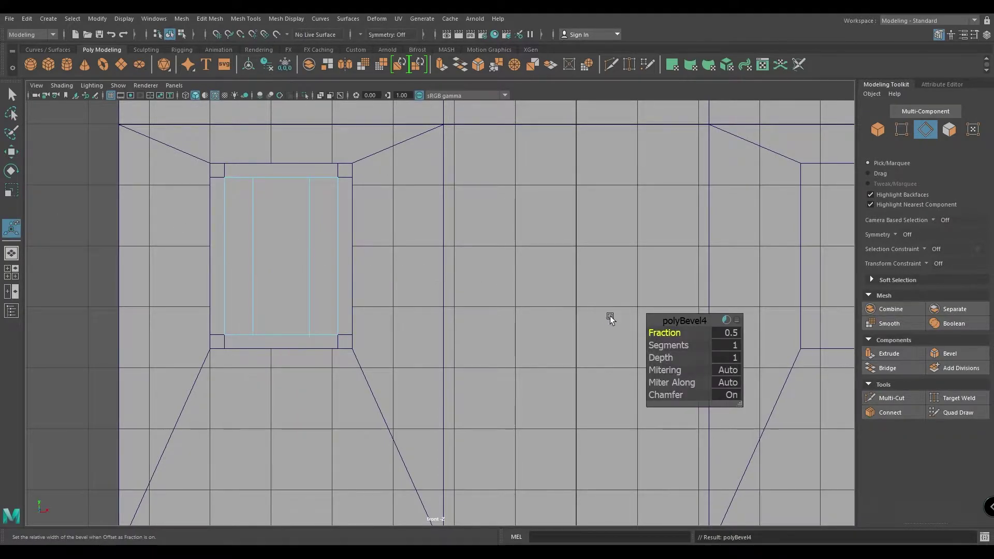
drag(665, 332, 679, 330)
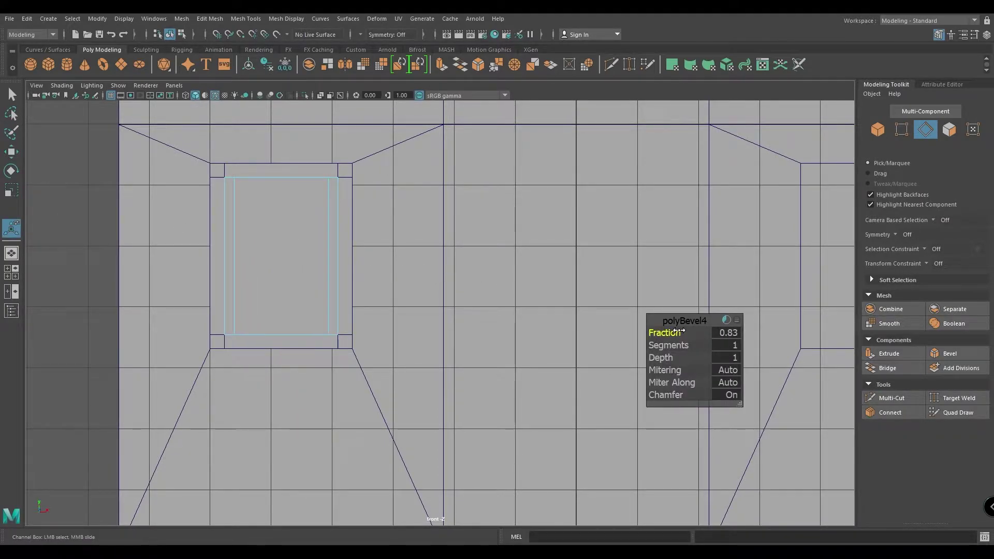
key(w)
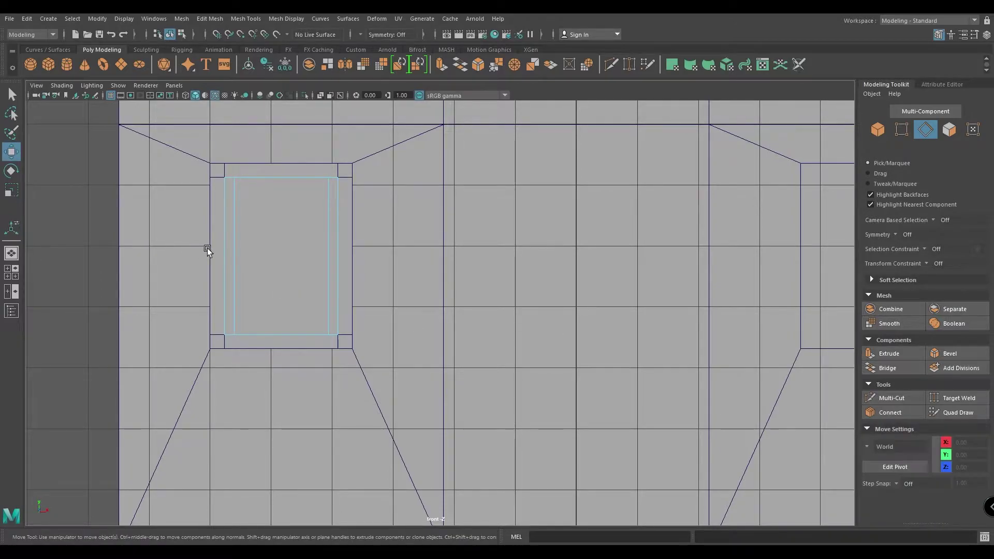
Split the inner panel with a horizontal edge and bevel it at fraction 0.87 to form upper and lower borders
click(238, 253)
ctrl+right_drag(278, 222, 331, 270)
drag(672, 332, 689, 332)
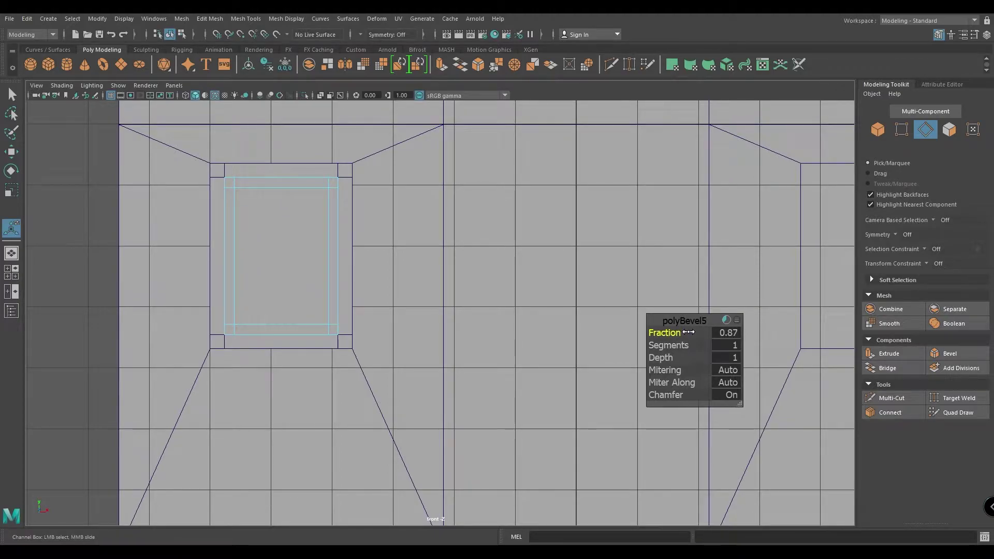
key(w)
Add a central vertical edge to the inner panel and bevel it at fraction 0.08 to form a narrow mullion
key(space)
drag(279, 257, 288, 368)
click(288, 371)
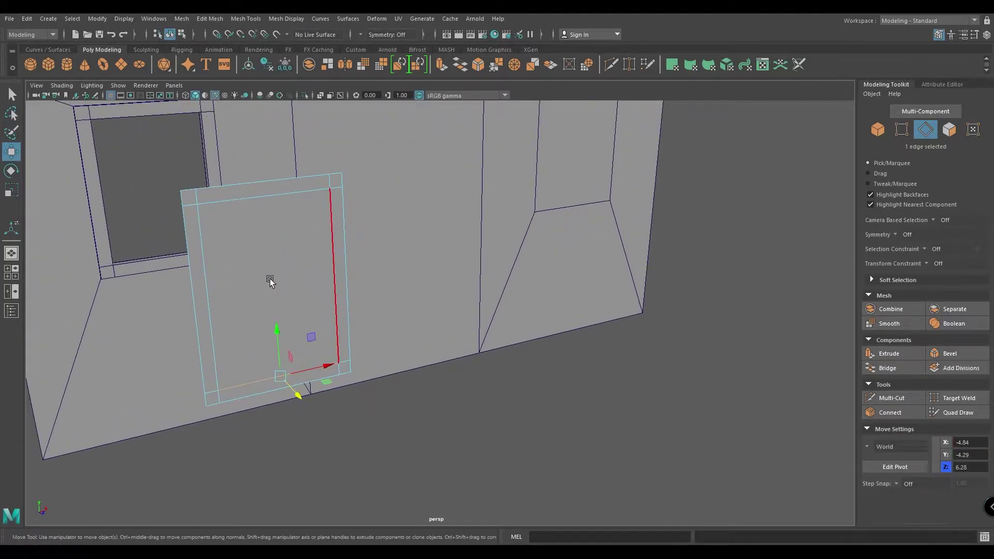
ctrl+right_click(270, 281)
ctrl+right_drag(270, 280, 262, 326)
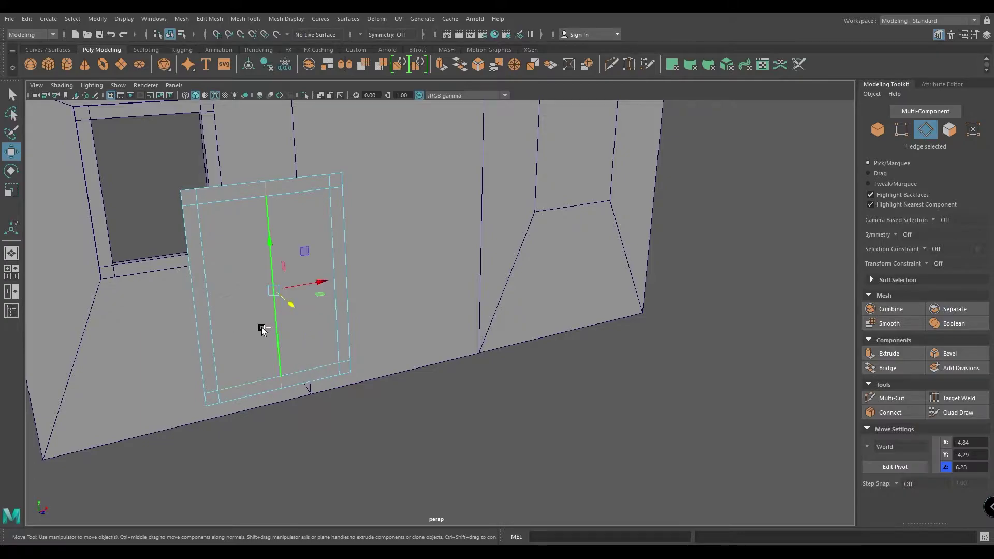
shift+right_drag(263, 292, 316, 293)
drag(673, 336, 653, 340)
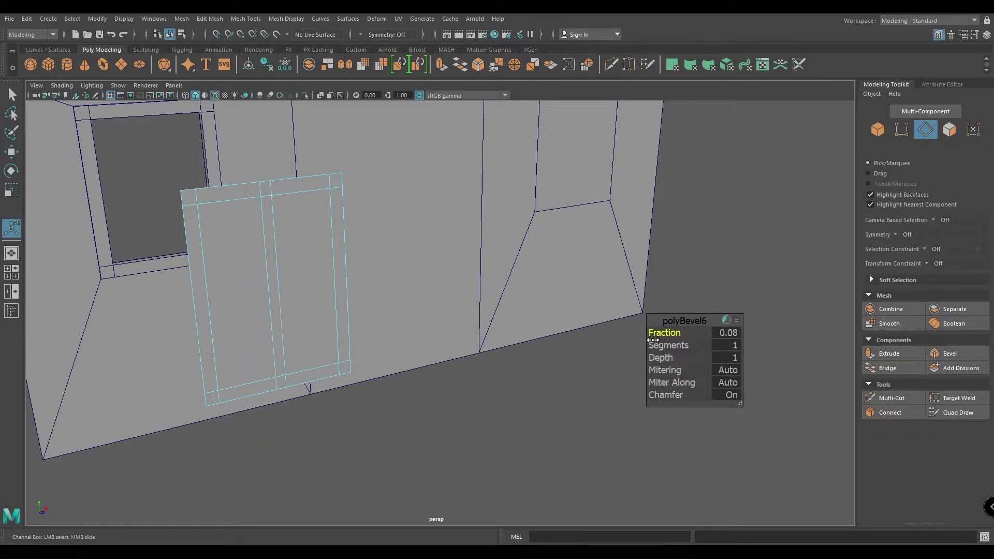
Add a central horizontal edge loop to the inner panel and bevel it at fraction 0.04 to form a narrow crossbar
click(286, 334)
mouse_move(297, 244)
ctrl+right_down()
mouse_move(216, 273)
mouse_move(265, 291)
mouse_move(299, 259)
ctrl+right_up()
key(ctrl+z)
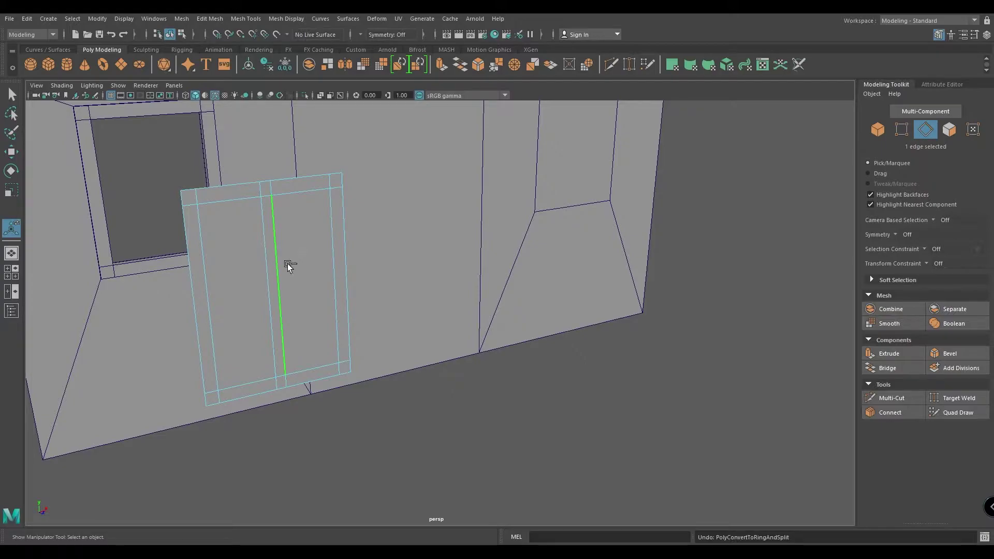
key(shift+z)
shift+right_drag(289, 275, 641, 328)
drag(675, 335, 650, 343)
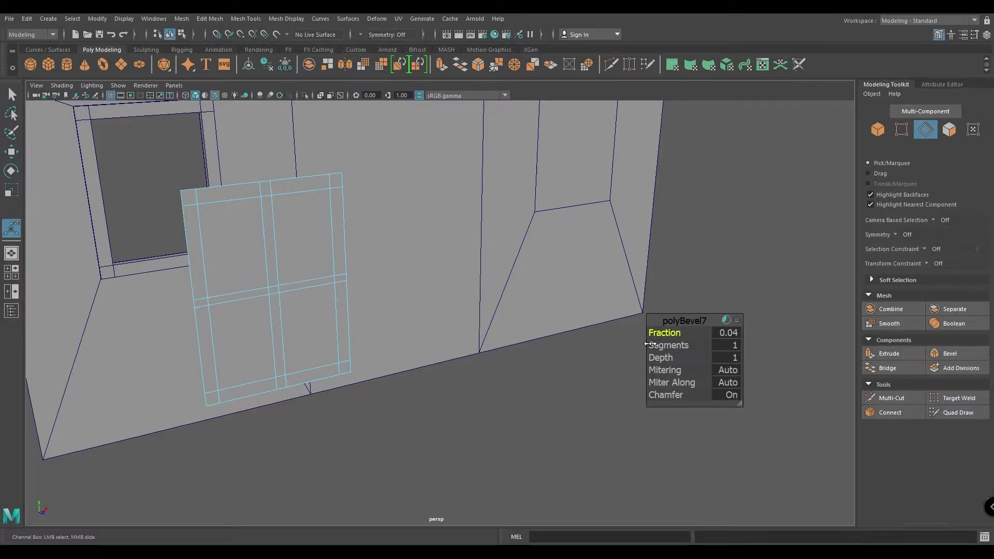
key(w)
Extract the four glass pane faces from the inner window frame
right_drag(270, 262, 272, 455)
click(254, 269)
shift+click(295, 251)
shift+click(306, 332)
shift+click(233, 331)
right_drag(250, 263, 291, 231)
Combine the four separate glass panes into a single object
alt+drag(277, 290, 367, 317)
click(375, 321)
click(356, 311)
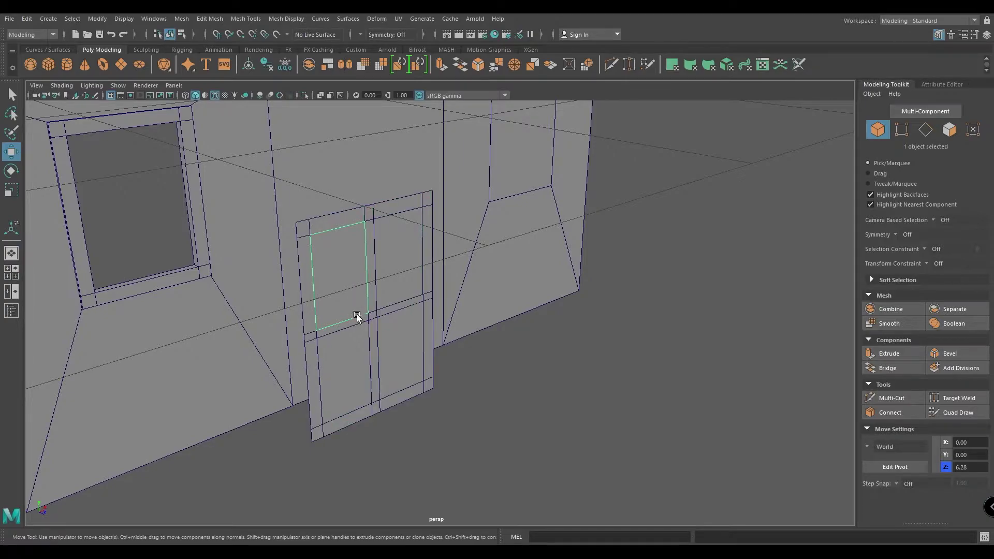
shift+click(387, 281)
shift+click(404, 343)
shift+click(351, 365)
shift+right_drag(362, 275, 358, 493)
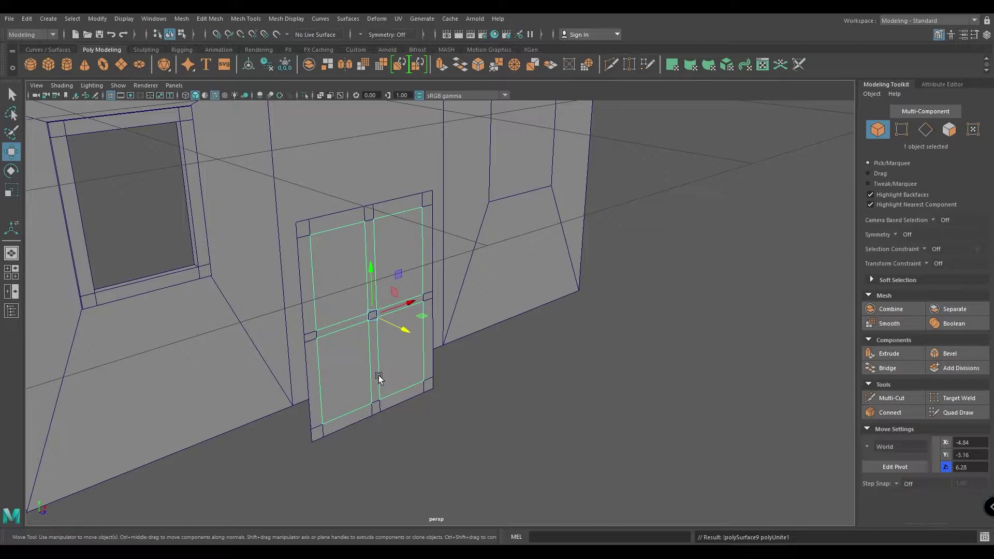
Center the pivot of the mullioned inner window frame and move it back from the glass panes to about Z 5.04
click(366, 216)
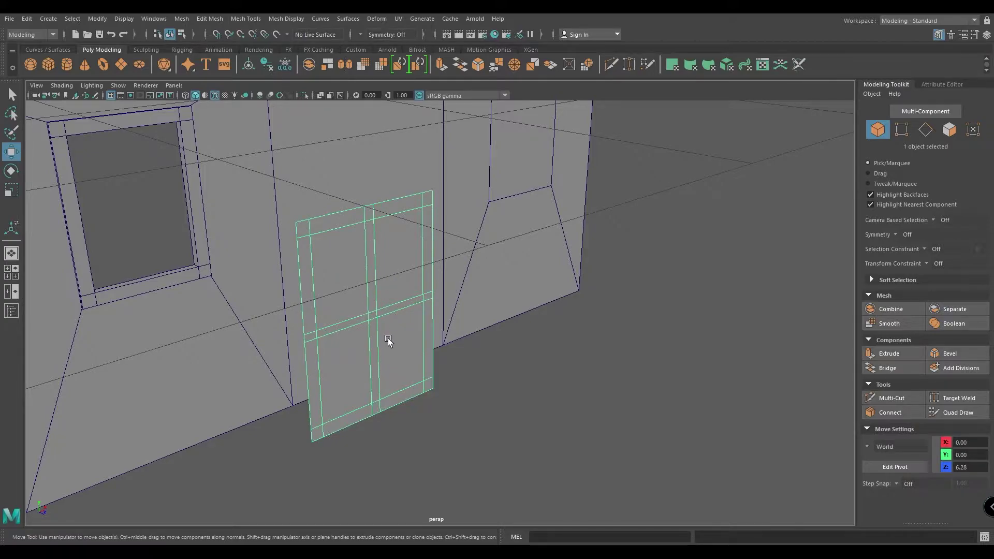
key(space)
drag(308, 196, 330, 272)
drag(403, 331, 333, 307)
alt+drag(259, 343, 338, 343)
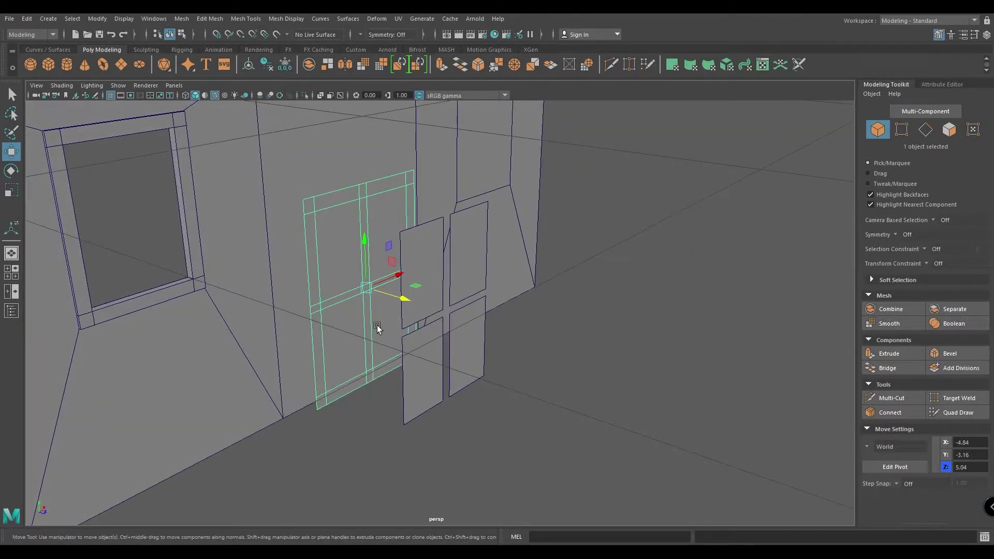
Extrude all faces of the mullioned inner window frame to give it thickness, and return to object selection
click(430, 388)
alt+drag(431, 281, 403, 277)
click(280, 302)
alt+drag(280, 302, 391, 337)
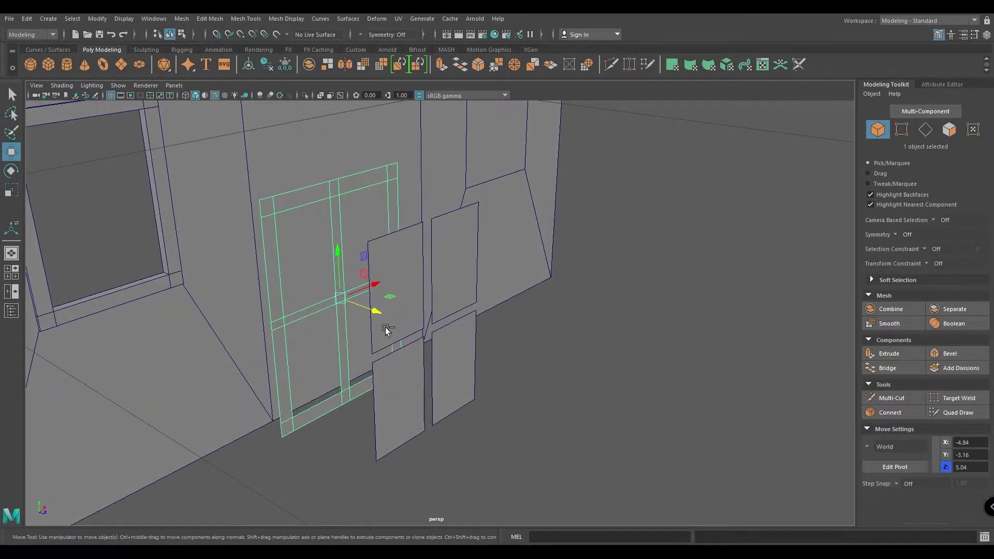
key(ctrl+e)
drag(657, 333, 656, 333)
key(w)
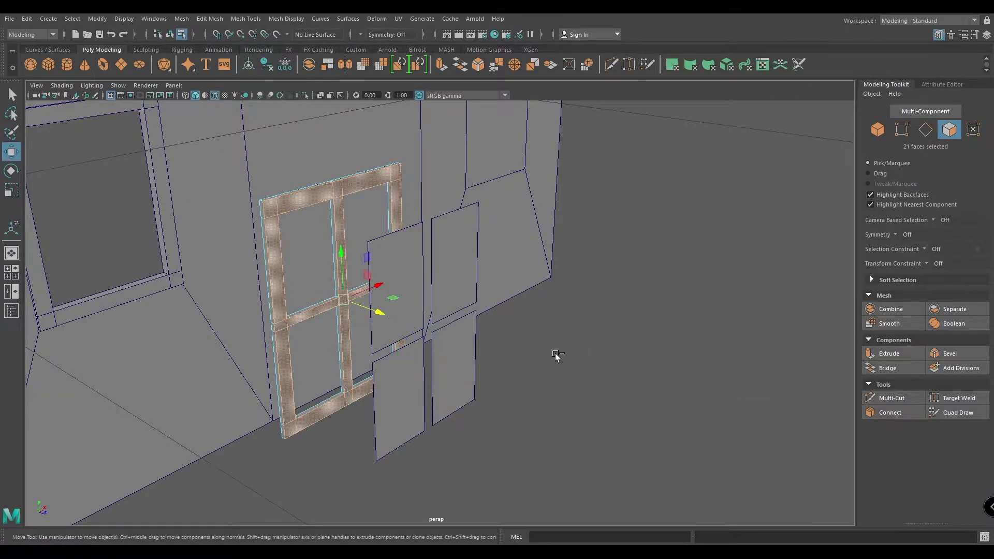
right_drag(278, 265, 332, 257)
alt+drag(322, 339, 364, 310)
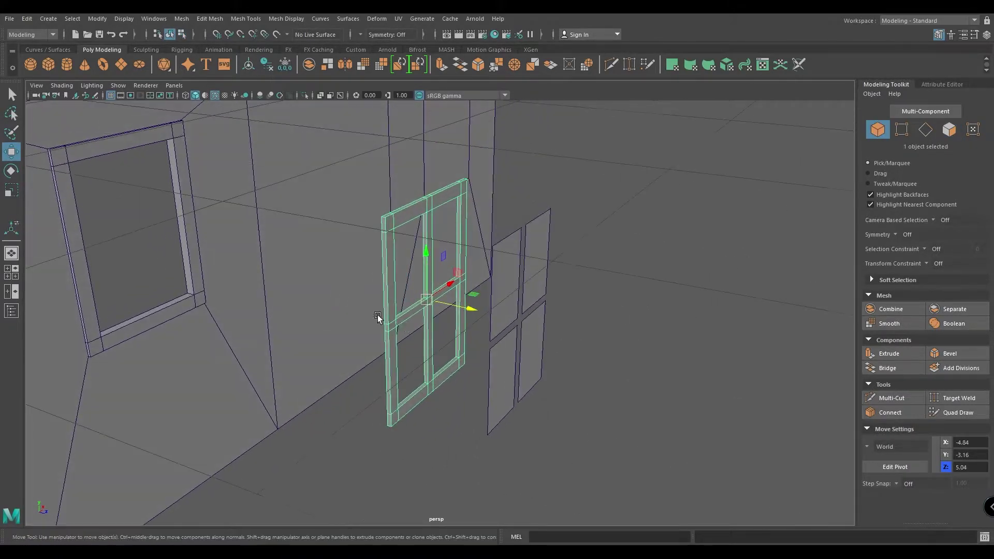
Move the extruded inner frame back along Z into the outer frame of the left window opening
drag(472, 310, 357, 357)
click(454, 336)
click(563, 381)
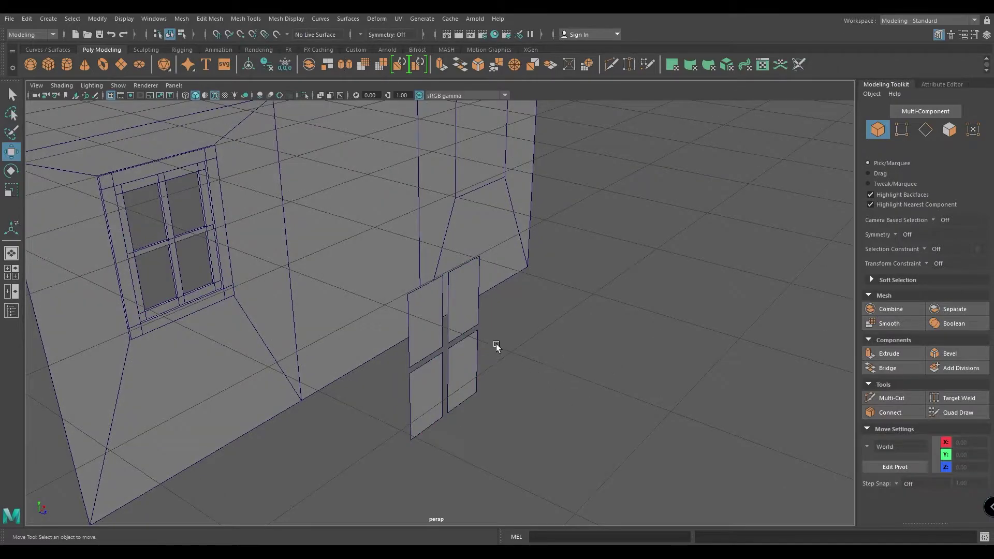
Move the combined glass panes back along Z so they sit inside the left window's inner frame
click(461, 316)
drag(486, 370, 153, 320)
alt+right_drag(171, 290, 216, 304)
alt+middle_drag(215, 304, 329, 381)
click(496, 412)
Duplicate the left window's outer frame, inner frame and glass panes together and move the copy along X to about 9.18
alt+drag(496, 412, 360, 349)
alt+right_drag(360, 349, 399, 368)
alt+drag(399, 368, 431, 279)
click(344, 270)
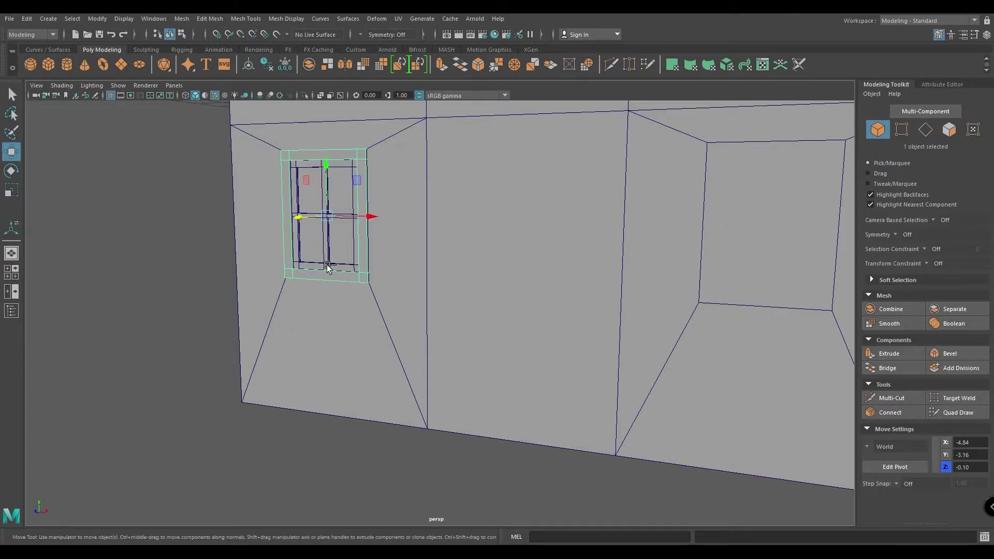
shift+click(335, 259)
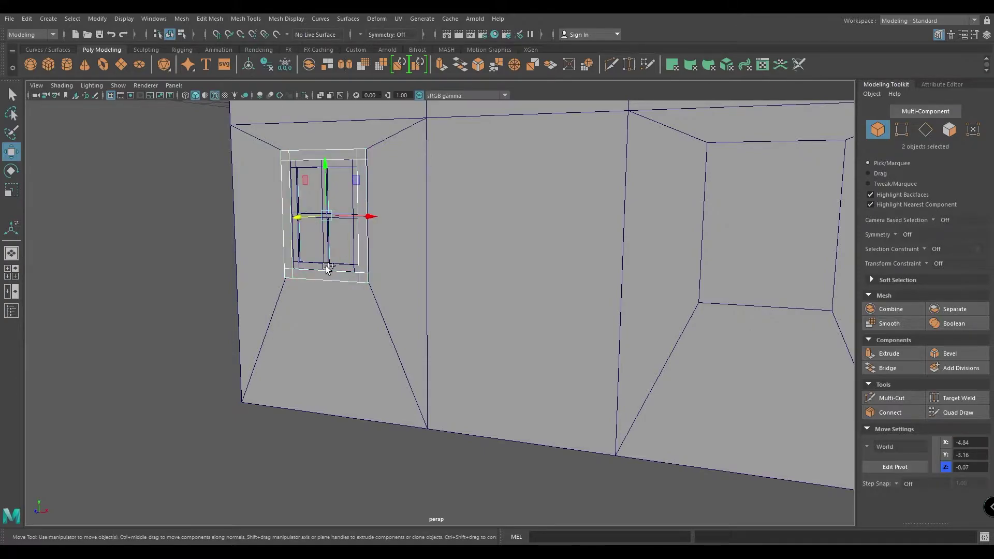
shift+click(328, 268)
key(space)
drag(392, 262, 400, 294)
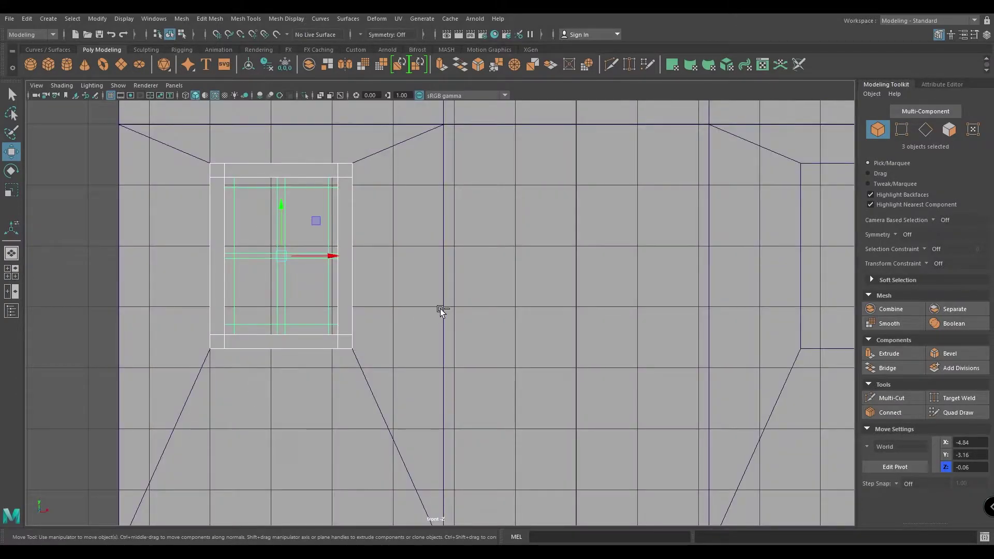
key(ctrl+d)
scroll(456, 383, down, 3)
alt+middle_drag(378, 313, 173, 322)
drag(176, 279, 788, 280)
key(space)
drag(602, 296, 601, 270)
alt+drag(594, 315, 615, 391)
alt+middle_drag(544, 319, 505, 386)
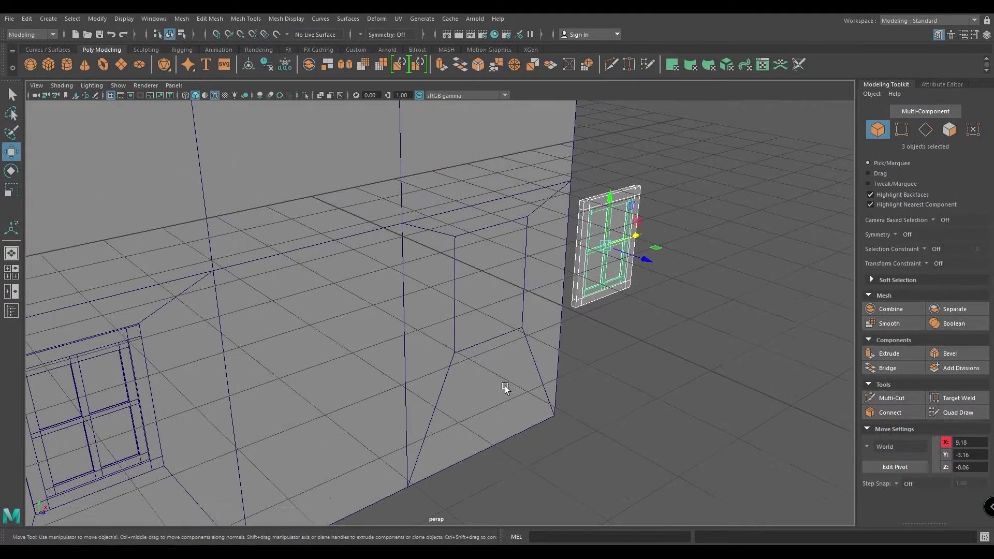
Delete the wall face that fills the right window opening
scroll(506, 373, up, 3)
click(514, 260)
right_drag(516, 254, 513, 295)
click(522, 271)
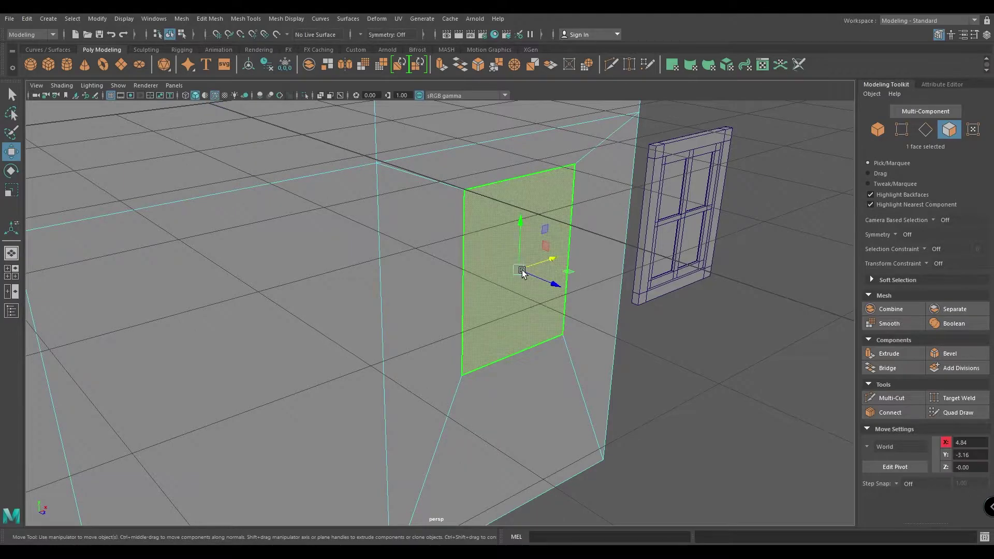
key(Delete)
Move the duplicated window along X into the right wall opening and align its outer frame with the opening's edges
key(space)
drag(522, 271, 539, 316)
right_drag(529, 250, 583, 213)
drag(727, 179, 593, 293)
key(f)
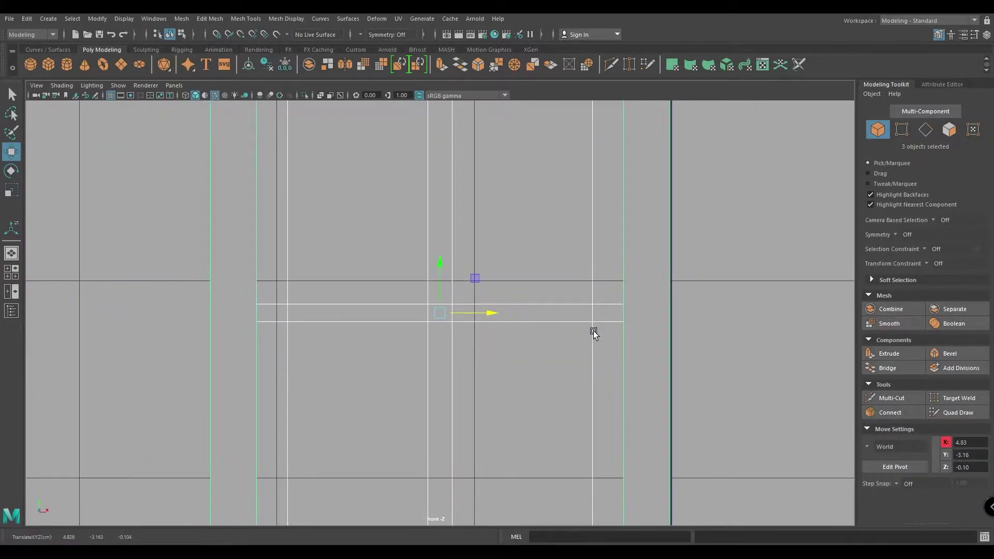
key(4)
scroll(544, 311, down, 1)
drag(497, 313, 498, 290)
key(space)
alt+drag(493, 316, 578, 236)
key(6)
right_drag(578, 235, 619, 211)
click(638, 321)
Extract the wall face between the two windows as a separate door panel
scroll(638, 321, down, 3)
alt+drag(590, 302, 489, 240)
scroll(490, 241, down, 3)
scroll(490, 241, down, 1)
alt+drag(554, 455, 545, 394)
scroll(502, 396, down, 1)
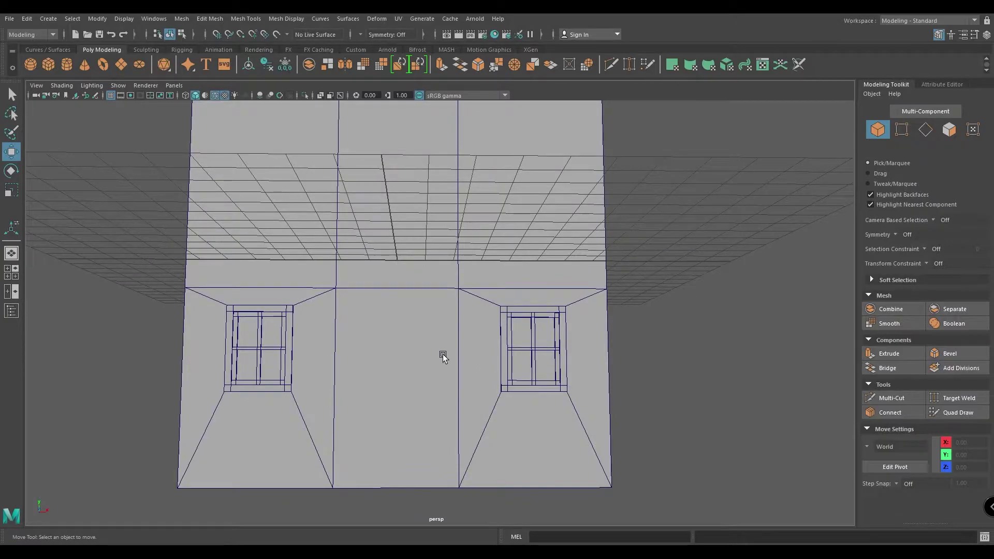
alt+drag(359, 343, 328, 267)
right_drag(328, 266, 355, 471)
click(350, 323)
key(w)
right_drag(380, 353, 421, 266)
alt+drag(413, 366, 330, 240)
Center the pivot of the extracted door panel and hide all unselected objects
key(space)
drag(305, 200, 333, 273)
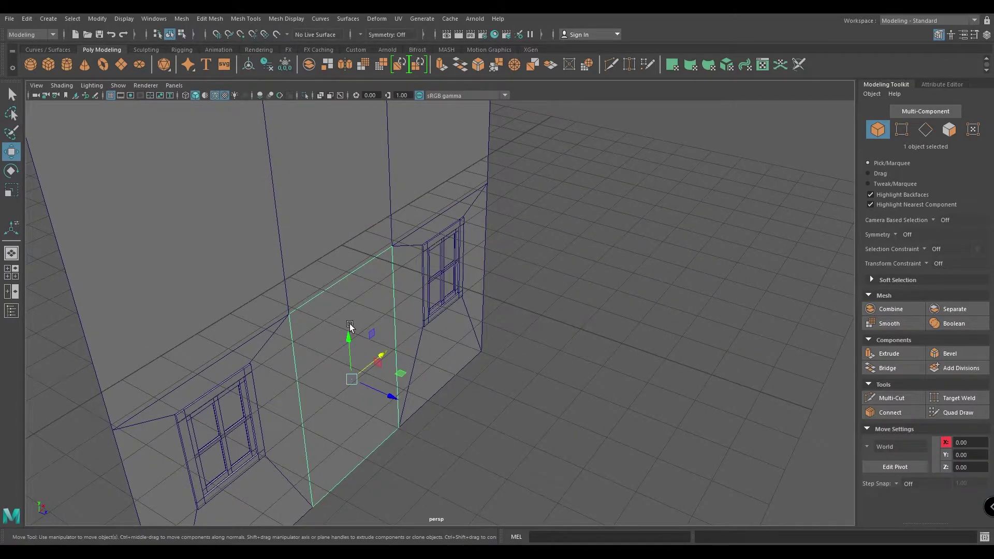
mouse_move(344, 336)
alt+mouse_down()
mouse_move(303, 334)
mouse_move(318, 349)
mouse_move(328, 340)
alt+mouse_up()
key(alt+h)
Add a central vertical edge to the door panel and bevel it at fraction 0.8 to form two side strips
right_drag(323, 234, 330, 178)
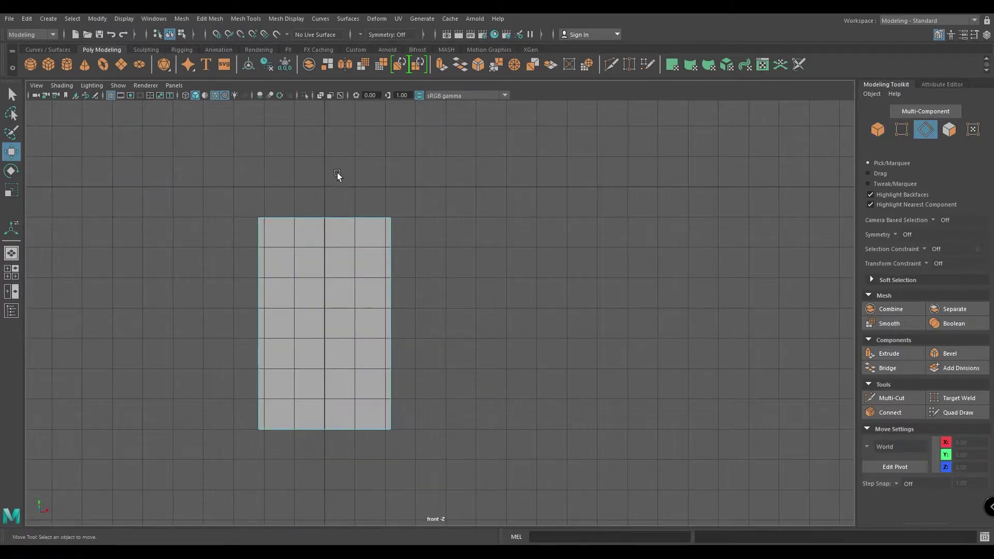
drag(337, 172, 300, 278)
ctrl+right_drag(348, 165, 349, 205)
scroll(326, 277, up, 2)
shift+right_drag(319, 284, 377, 281)
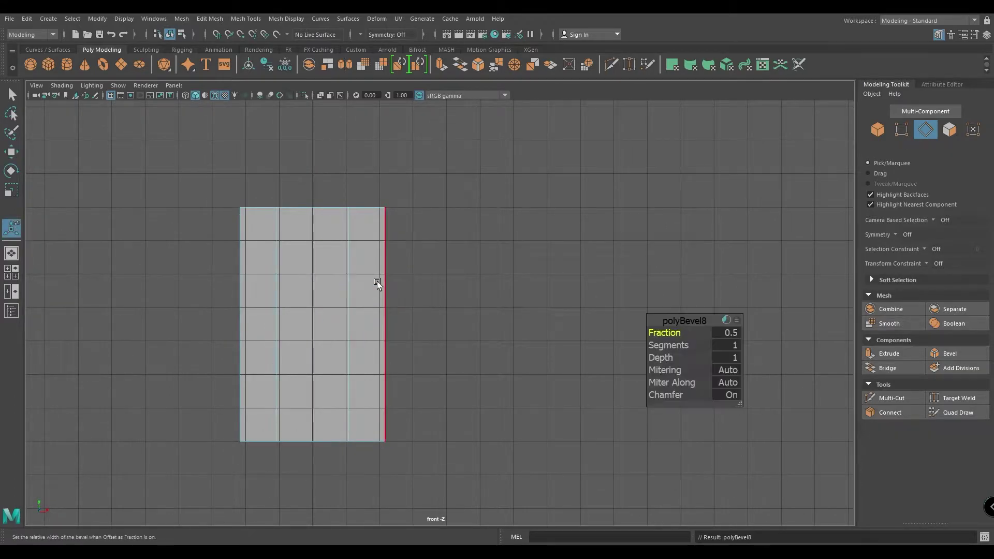
drag(666, 331, 676, 331)
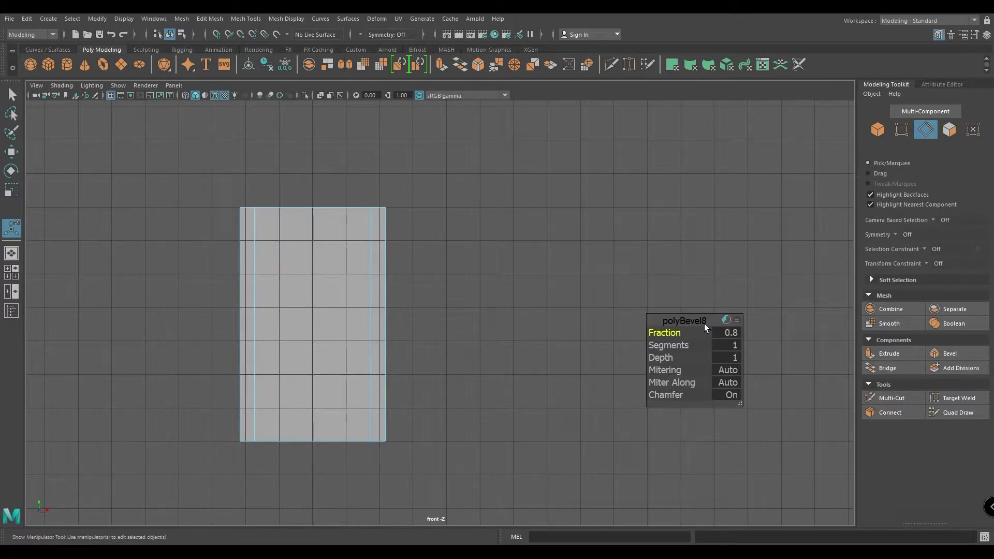
key(w)
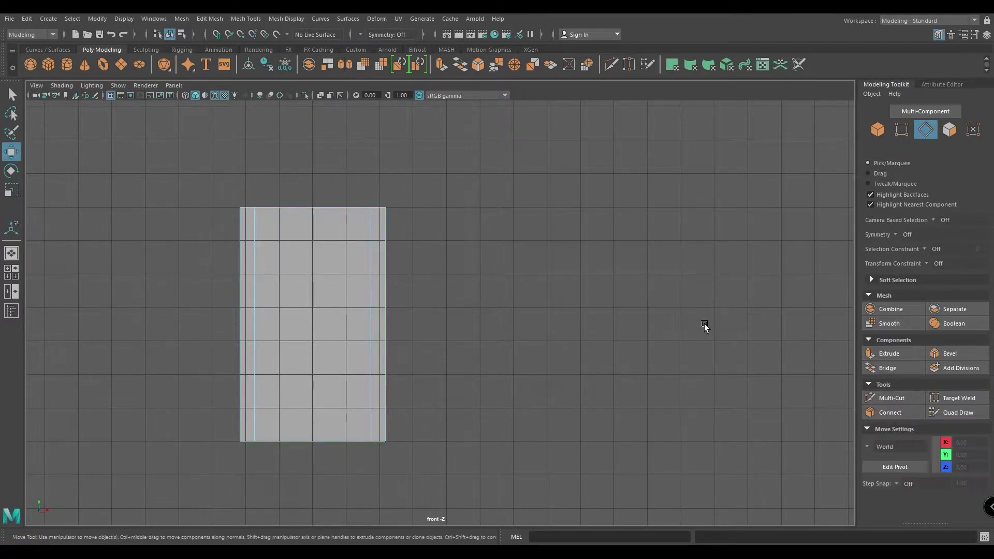
Add a horizontal edge loop across the door panel and move it up near the upper edge as the frame's head
click(364, 288)
ctrl+right_drag(502, 214, 493, 277)
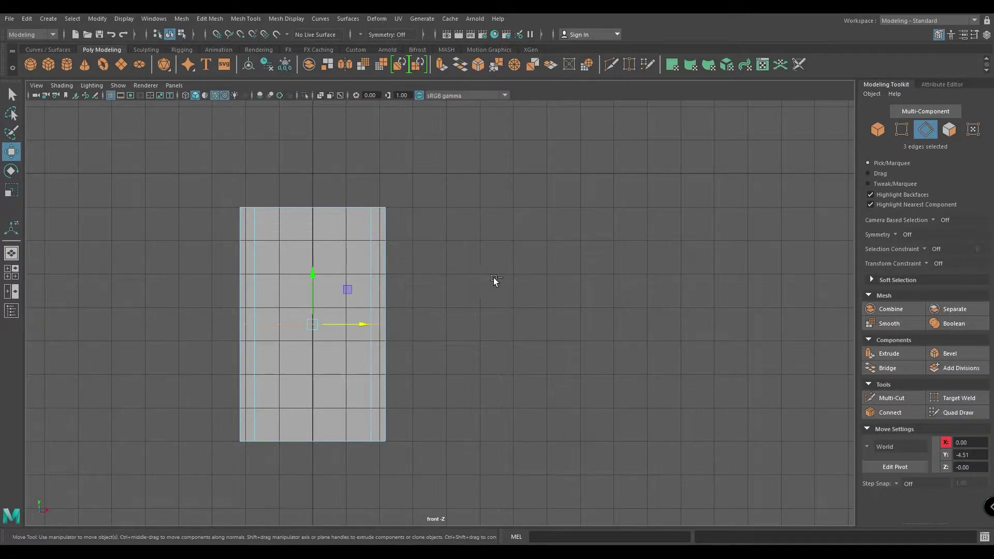
click(314, 276)
drag(309, 174, 303, 155)
Extract the large inner face of the door panel to separate the door leaf from its surrounding frame
key(space)
alt+drag(323, 227, 385, 287)
right_drag(387, 265, 386, 296)
alt+drag(381, 312, 359, 260)
click(365, 263)
shift+right_drag(365, 263, 337, 449)
Center the pivot of the extracted door leaf and move it forward out of the frame to about Z 3.86
right_drag(420, 262, 493, 230)
click(418, 308)
key(space)
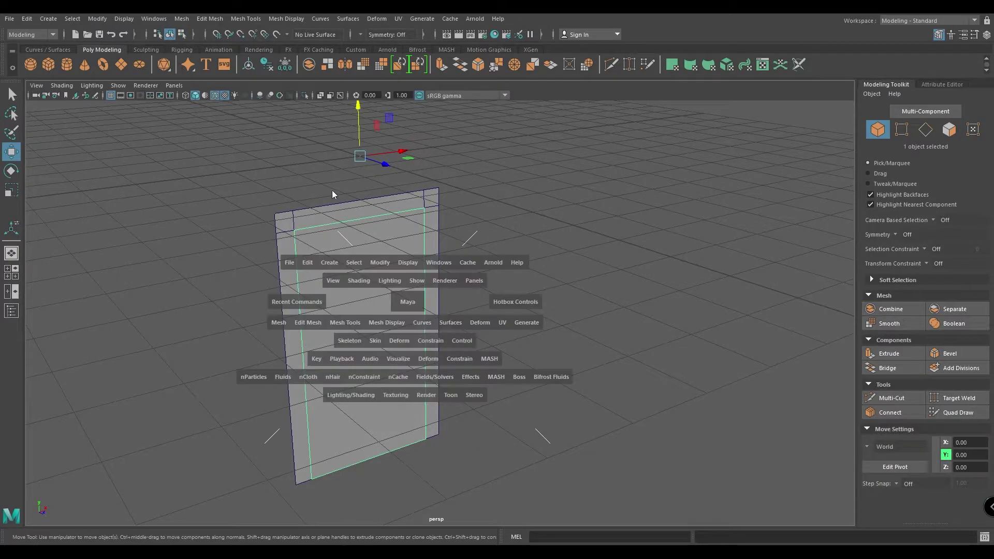
click(376, 263)
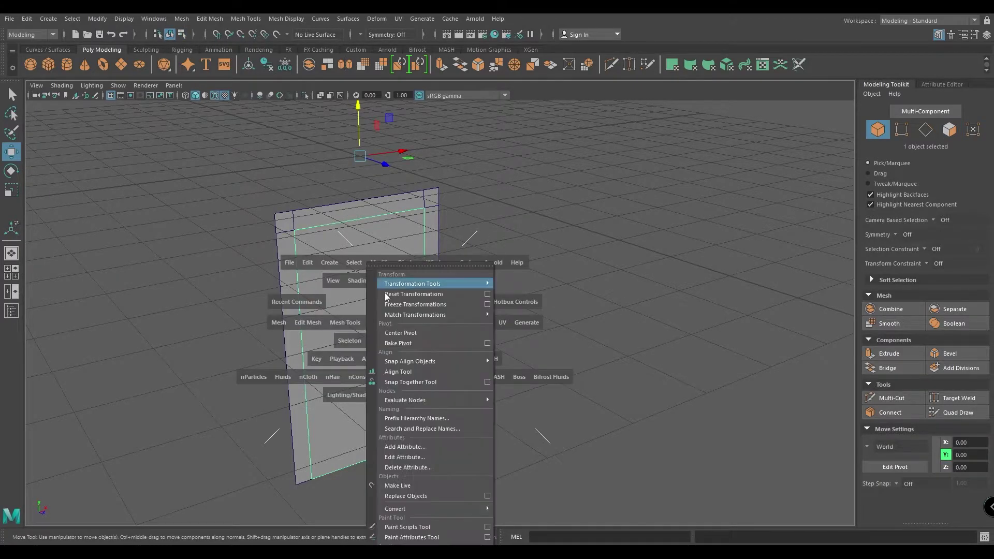
click(399, 332)
drag(393, 362, 492, 383)
Center the pivot of the door frame and extrude its faces with a thickness of 0.2
click(300, 307)
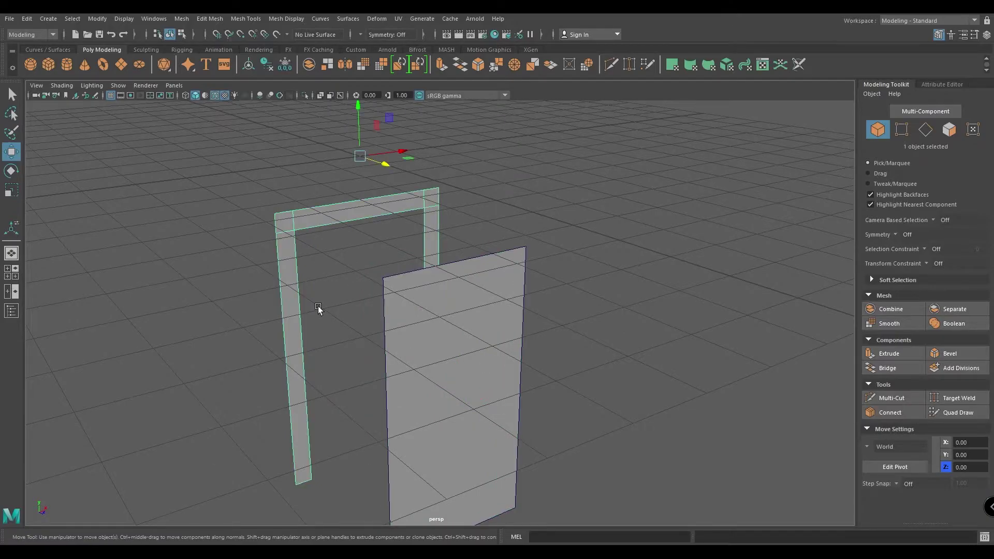
key(space)
click(275, 203)
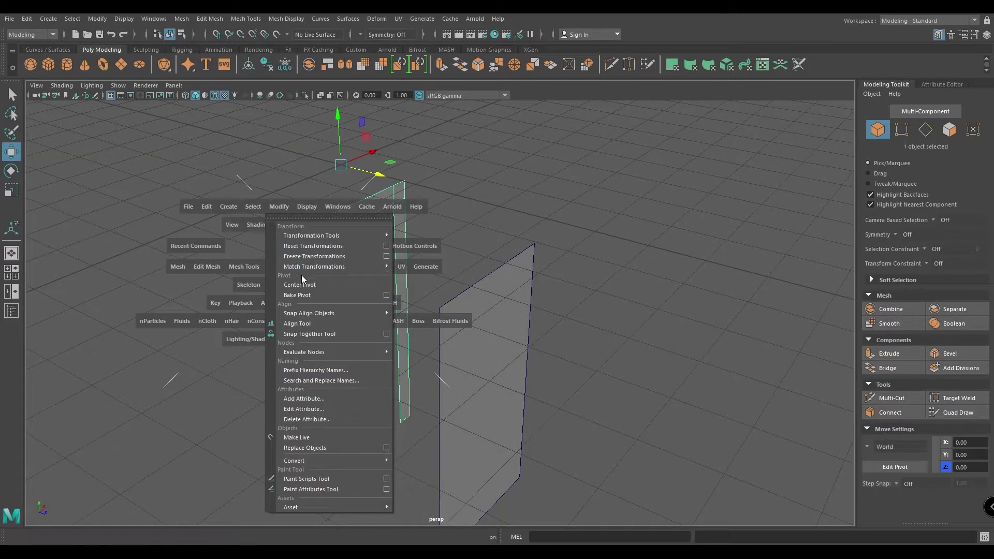
click(301, 275)
key(ctrl+e)
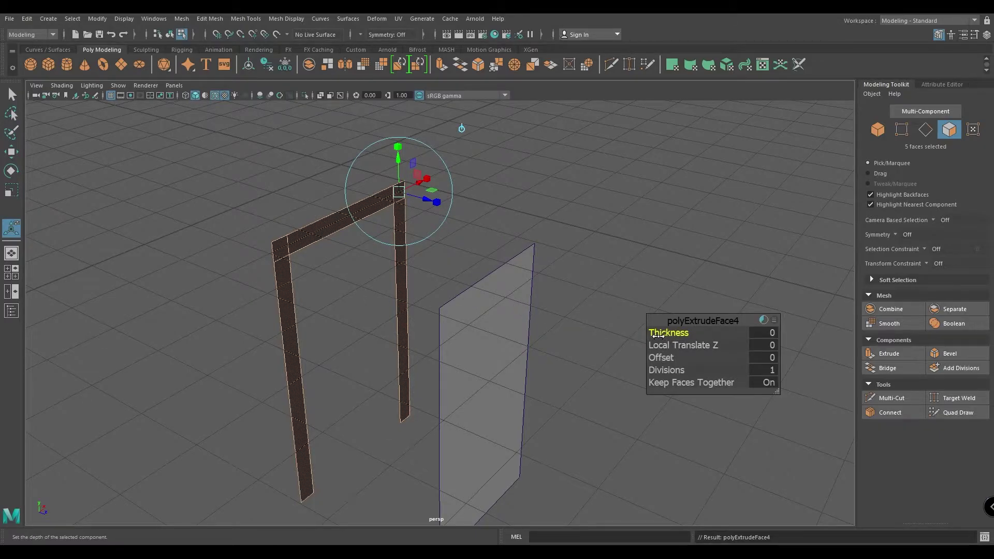
drag(658, 335, 670, 330)
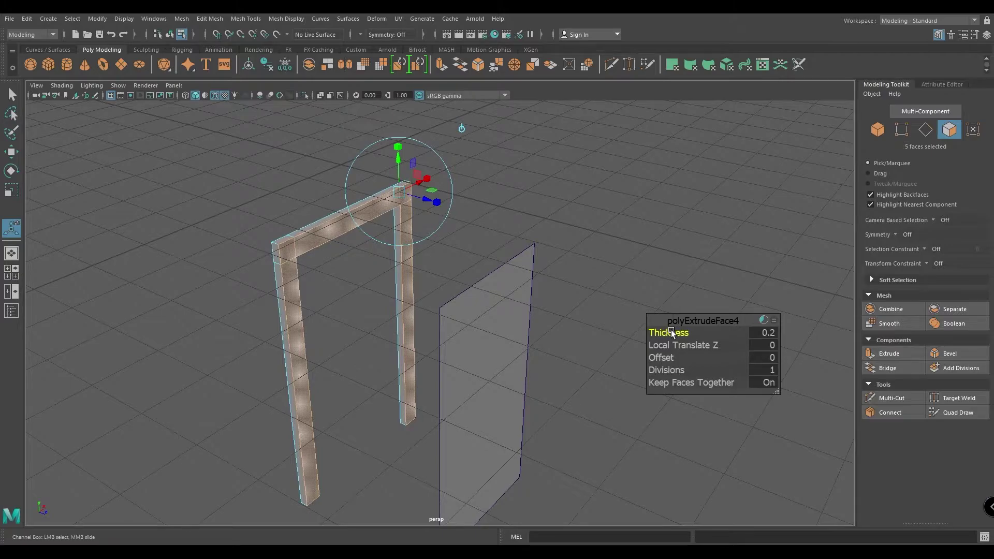
key(w)
right_drag(513, 208, 547, 193)
click(547, 194)
Show the hidden objects again and move the door frame back into the wall to about Z -0.11
key(ctrl+shift+h)
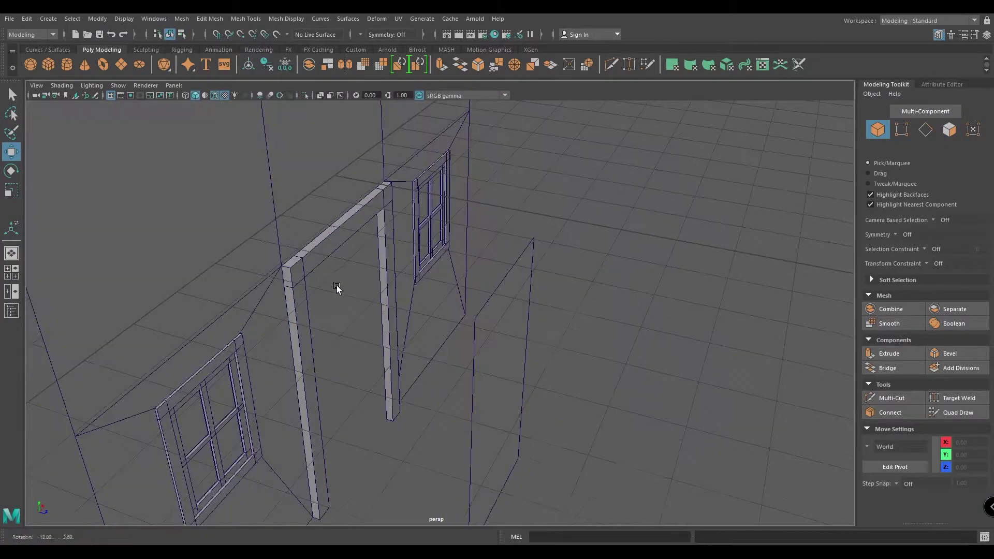
click(328, 295)
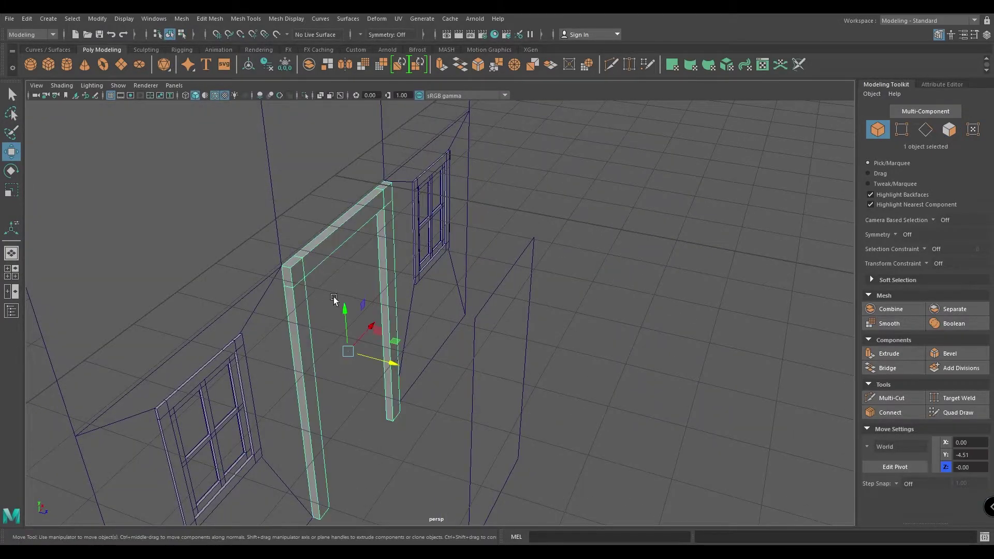
drag(388, 362, 387, 364)
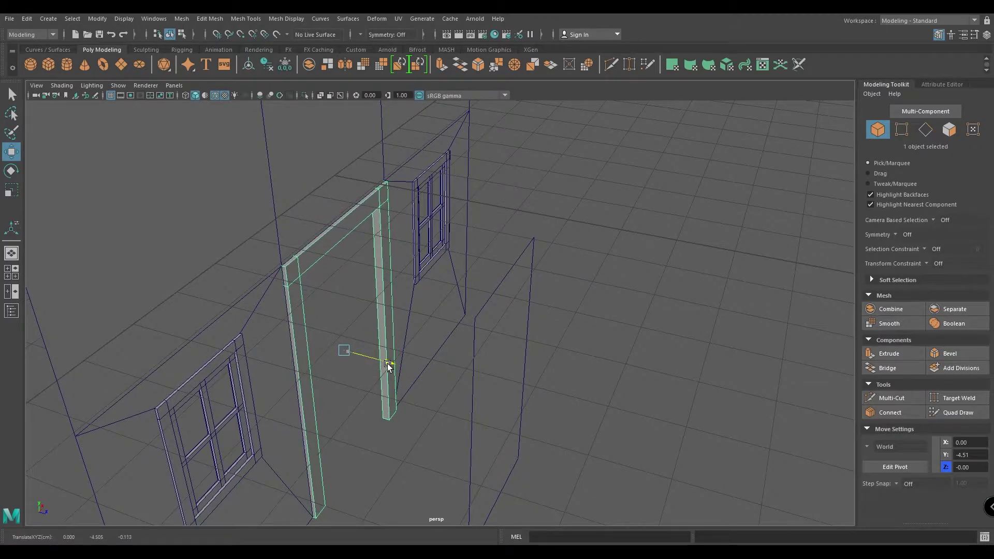
alt+drag(374, 433, 340, 477)
click(355, 459)
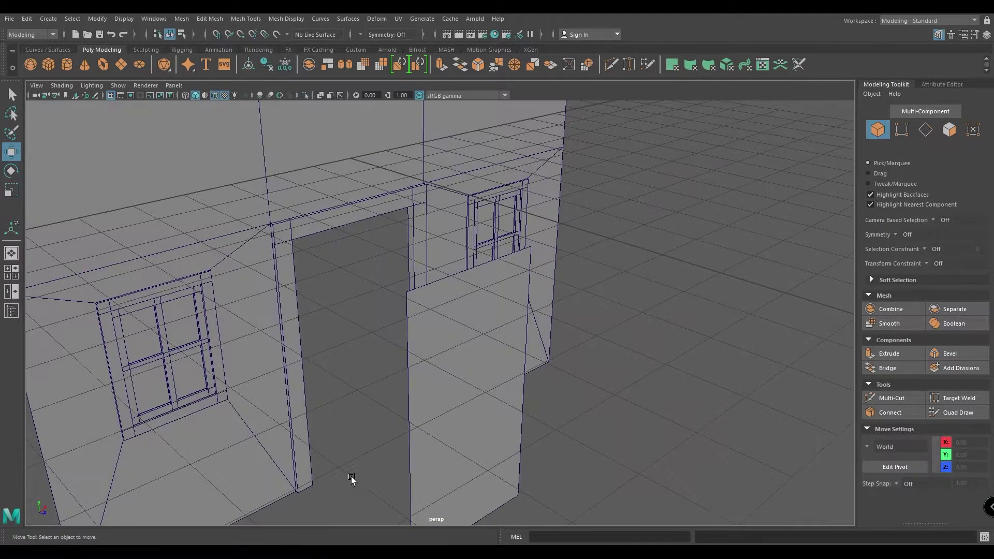
Isolate the door leaf by hiding all other objects, and display it in the front view
click(431, 439)
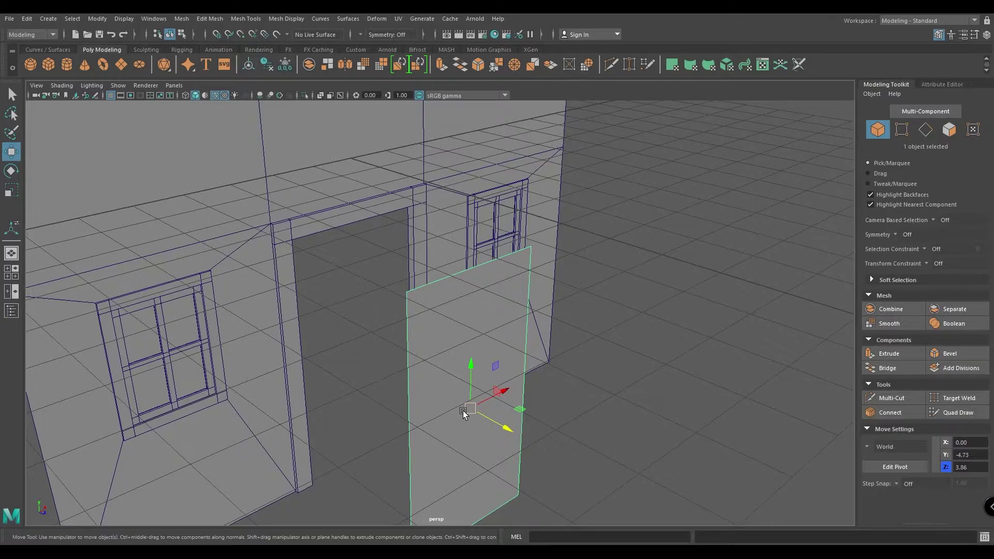
key(alt+h)
alt+drag(458, 377, 398, 357)
key(space)
Add a central vertical edge to the door leaf and bevel it at fraction 0.7 to form two side stiles
right_drag(347, 297, 345, 329)
click(340, 287)
right_drag(339, 264, 327, 140)
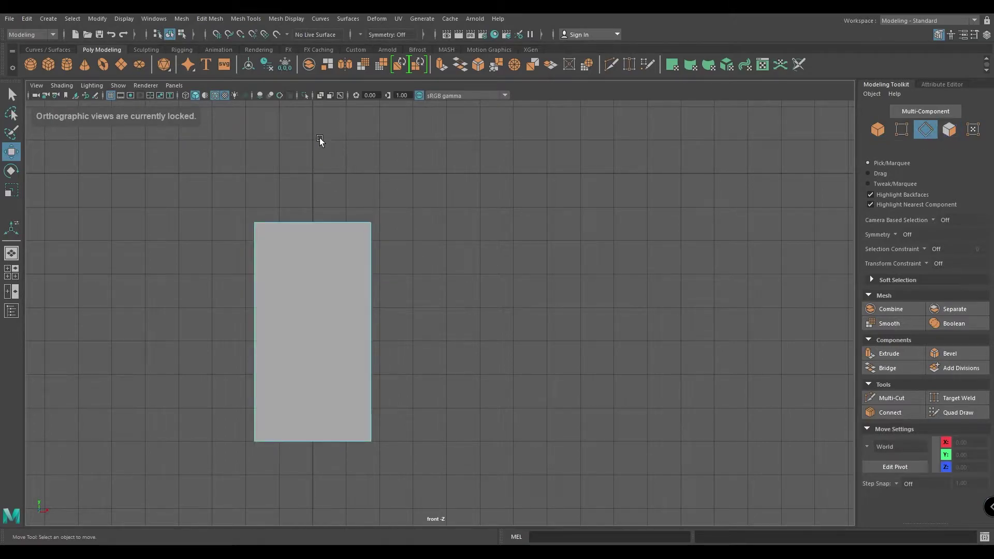
drag(312, 282, 312, 283)
ctrl+right_drag(393, 139, 326, 222)
shift+right_drag(324, 306, 368, 298)
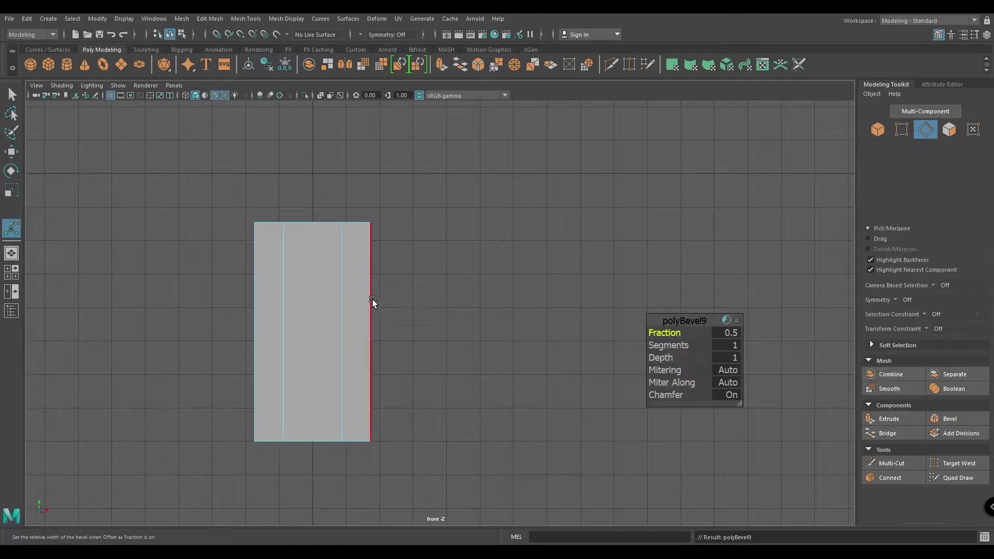
drag(663, 334, 673, 332)
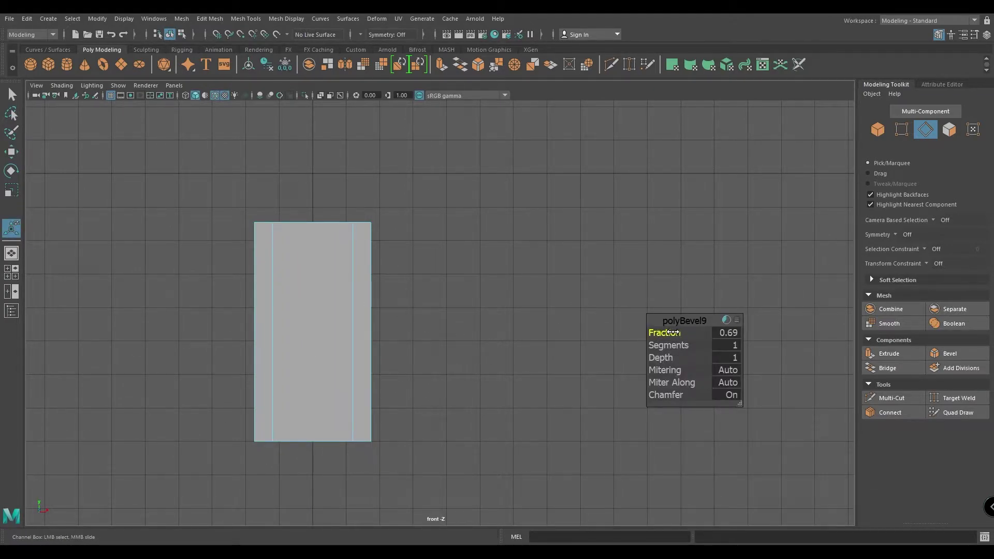
click(722, 331)
text(0.7)
key(Return)
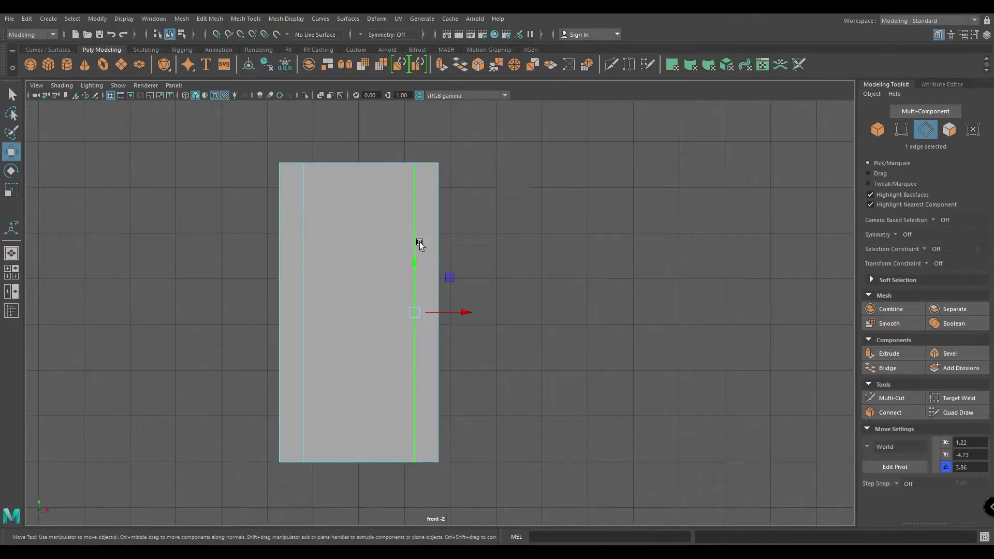
Add a central horizontal edge loop to the door leaf and bevel it wide to form the upper and lower rails
ctrl+right_drag(504, 197, 470, 251)
drag(671, 331, 689, 330)
key(w)
Add a horizontal edge loop across the middle of the door leaf and bevel it to form the middle rail, finishing in perspective view
mouse_move(452, 275)
right_down()
mouse_move(450, 236)
mouse_move(483, 246)
mouse_move(385, 266)
mouse_move(438, 282)
right_up()
click(437, 266)
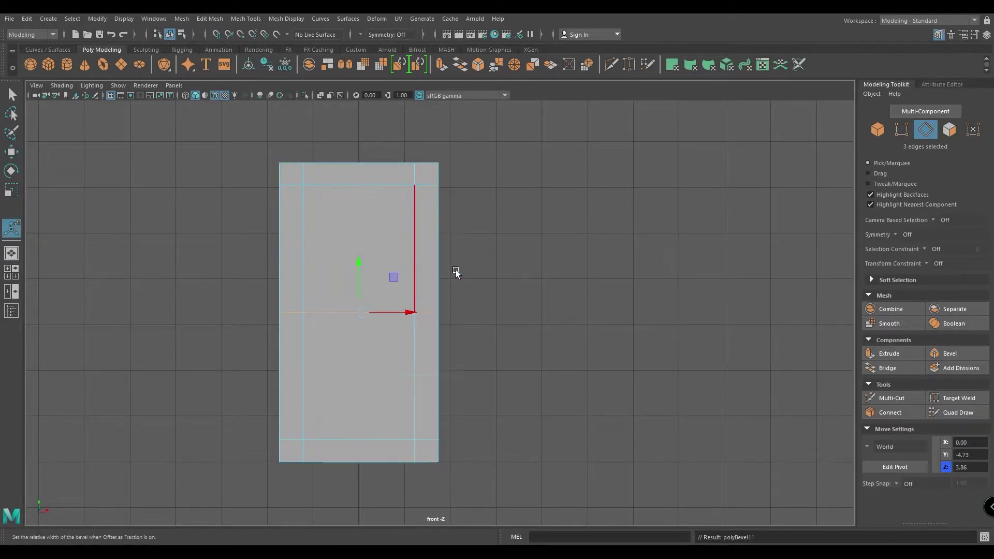
key(ctrl+b)
drag(655, 337, 651, 339)
key(w)
key(space)
drag(515, 280, 514, 256)
alt+right_drag(493, 295, 516, 367)
right_drag(445, 267, 479, 251)
click(550, 257)
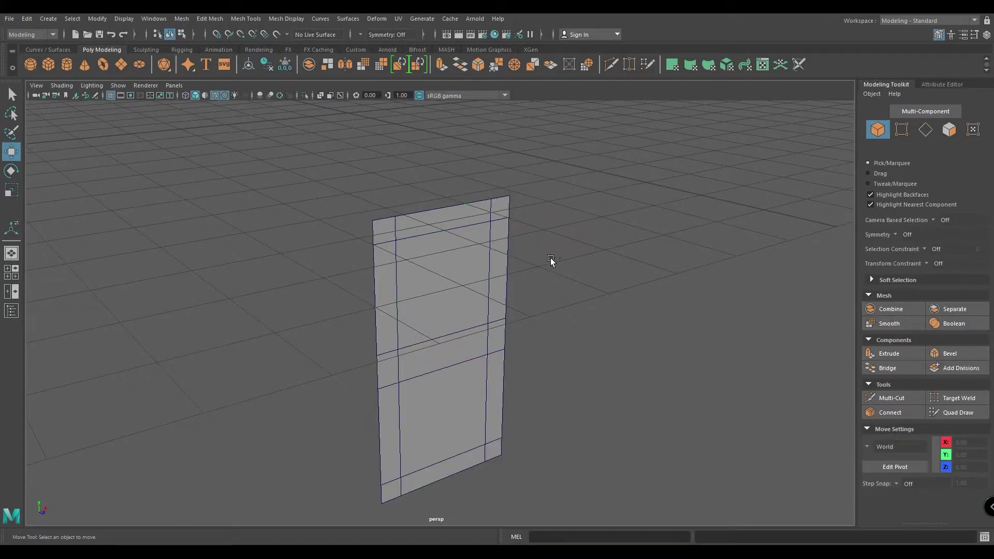
Extrude the flat door leaf to give it a thickness of about 0.2
click(486, 270)
key(ctrl+e)
mouse_move(652, 334)
mouse_down()
mouse_move(674, 332)
mouse_move(665, 330)
mouse_up()
key(w)
alt+drag(497, 326, 438, 287)
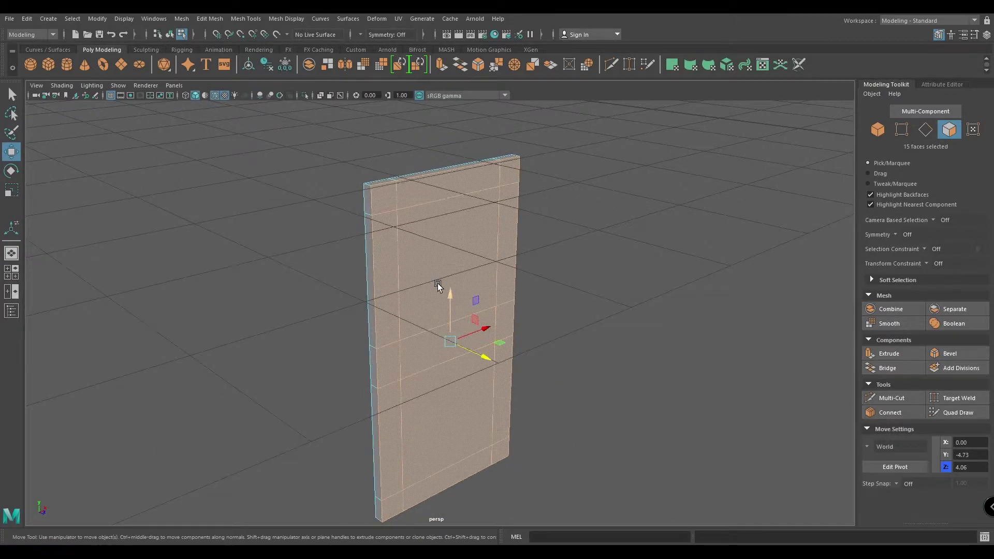
Extrude the upper and lower panel faces of the door leaf inward with thickness -0.05 and offset 0.05
right_drag(438, 283, 438, 305)
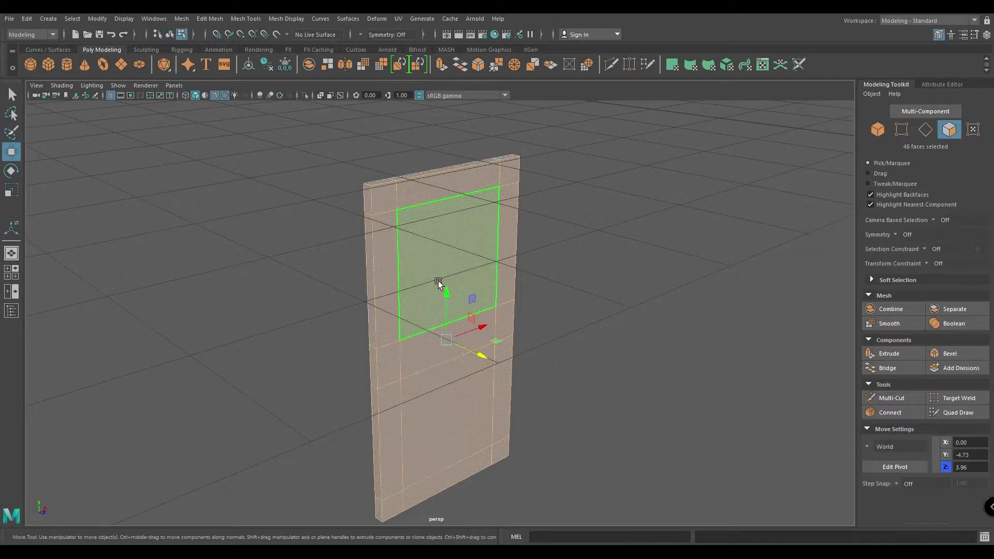
click(438, 284)
shift+click(448, 428)
key(ctrl+e)
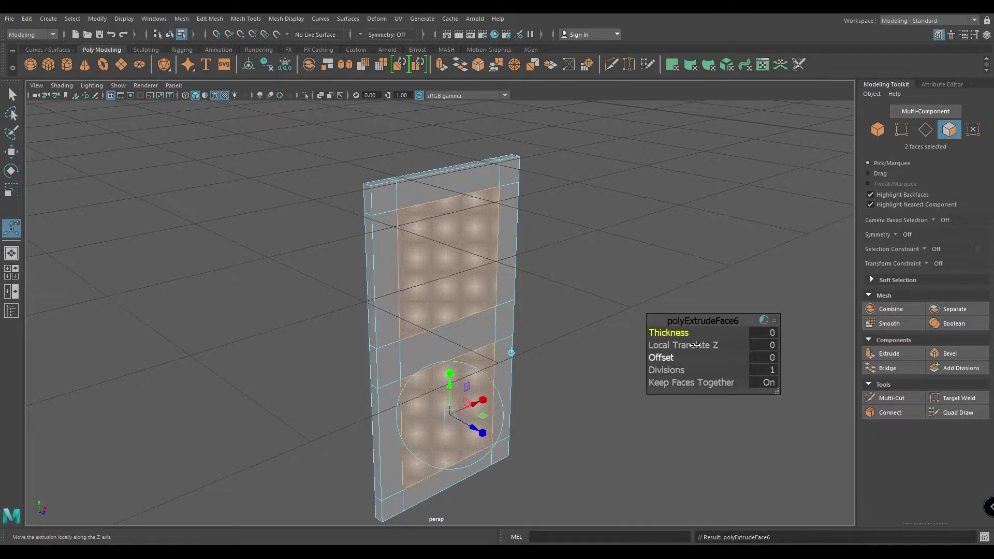
drag(676, 333, 672, 358)
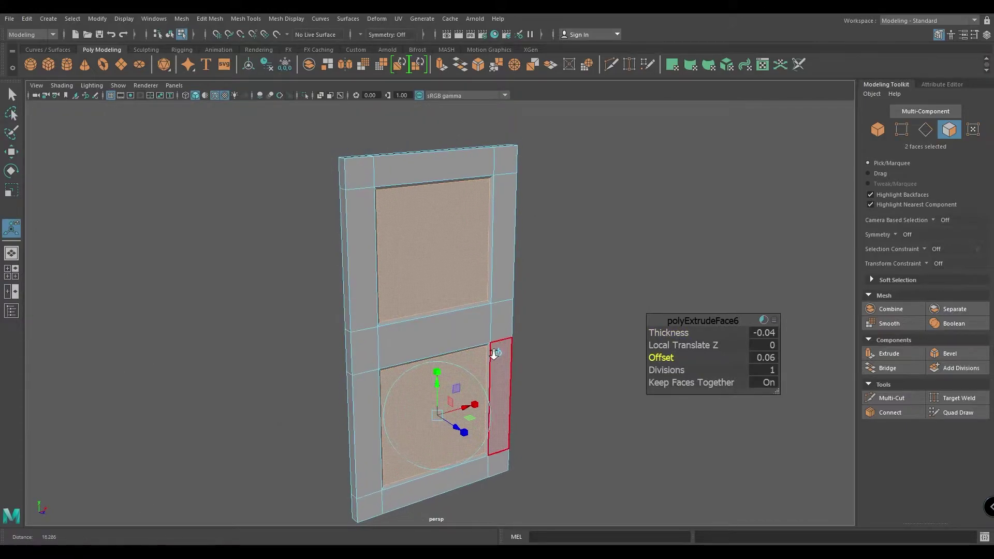
click(768, 357)
text(0.05)
key(Return)
click(770, 333)
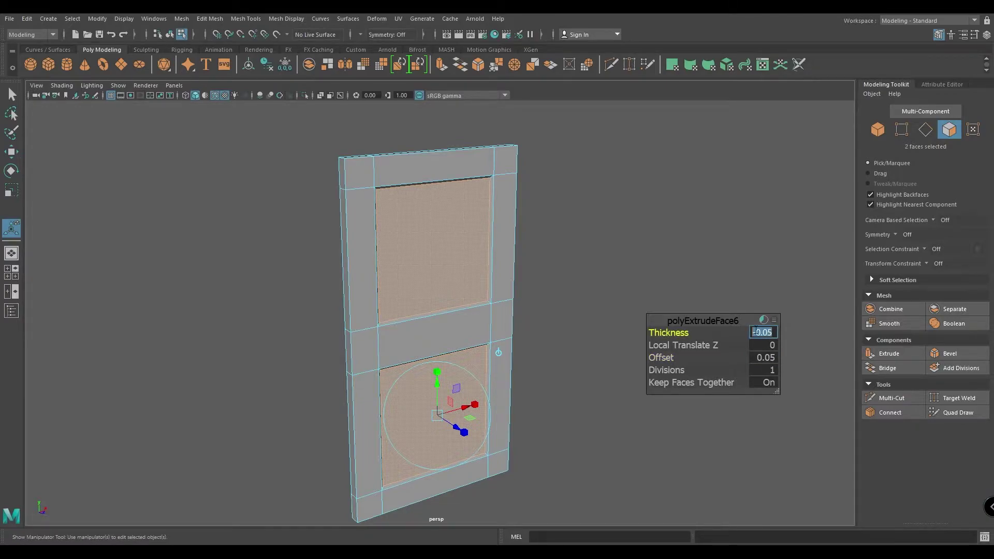
key(w)
scroll(424, 169, up, 4)
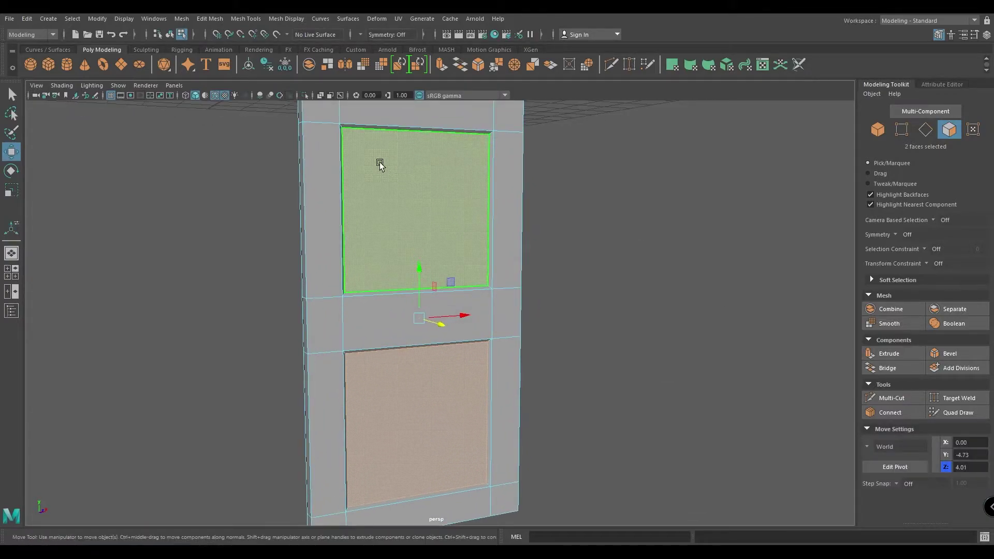
Bevel the outer border edges of both recessed door panels at about fraction 0.18 with 2 segments and return to object selection
key(F10)
click(377, 115)
shift+click(393, 312)
shift+click(392, 311)
shift+click(493, 266)
shift+click(455, 327)
shift+click(496, 392)
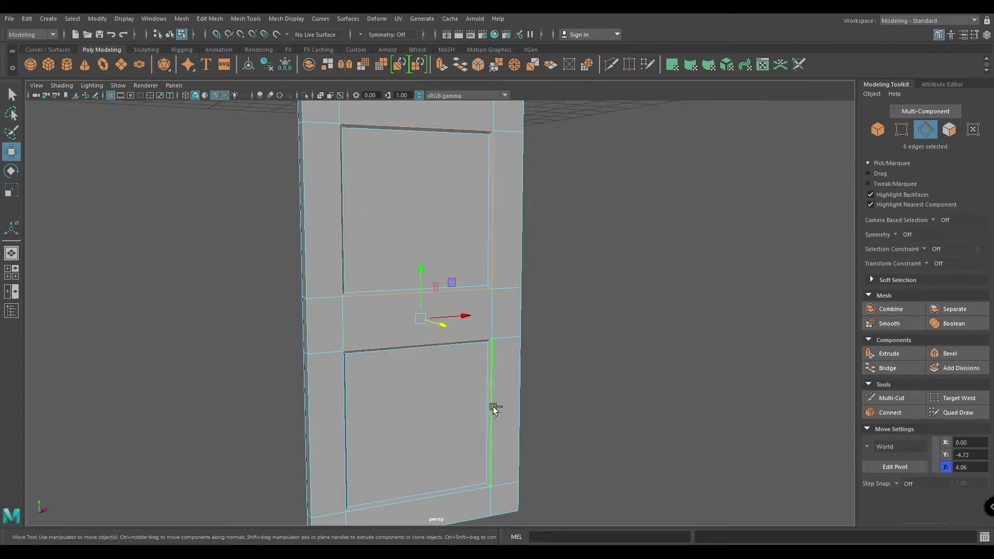
shift+click(338, 449)
shift+right_drag(359, 227, 407, 227)
scroll(458, 251, up, 3)
drag(673, 333, 647, 334)
scroll(446, 330, up, 3)
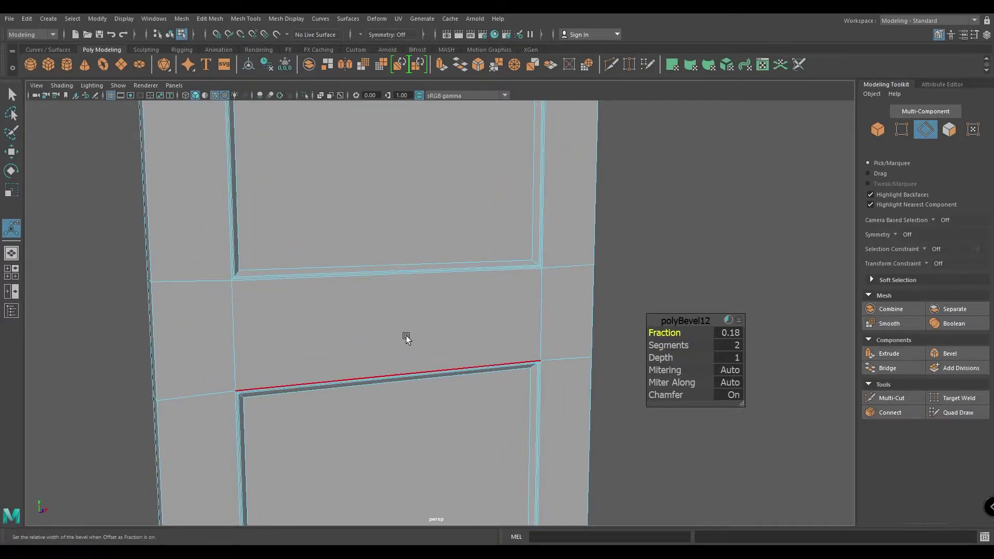
key(w)
right_drag(378, 265, 415, 249)
click(648, 255)
Turn off the wireframe overlay on shaded objects and show the hidden wall, windows and door frame again
scroll(546, 239, down, 5)
click(216, 96)
scroll(378, 336, down, 3)
mouse_move(378, 337)
alt+mouse_down()
mouse_move(305, 346)
mouse_move(385, 346)
alt+mouse_up()
key(ctrl+shift+h)
alt+drag(483, 344, 506, 352)
Move the door leaf back along Z into its frame and turn the wireframe overlay back on
click(506, 352)
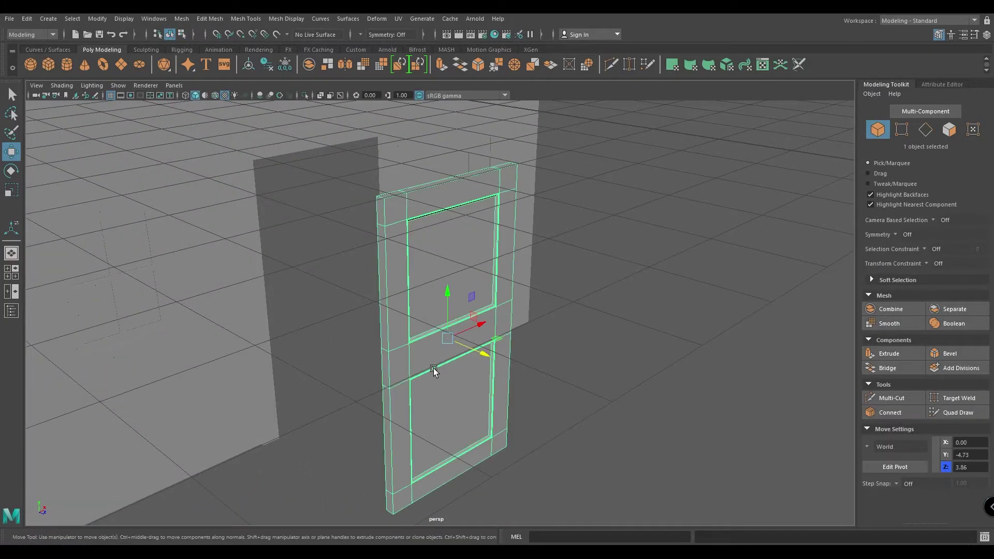
alt+drag(434, 365, 517, 380)
middle_drag(517, 380, 330, 345)
click(391, 416)
alt+drag(392, 416, 348, 362)
alt+middle_drag(348, 362, 387, 427)
click(208, 96)
alt+drag(311, 322, 376, 354)
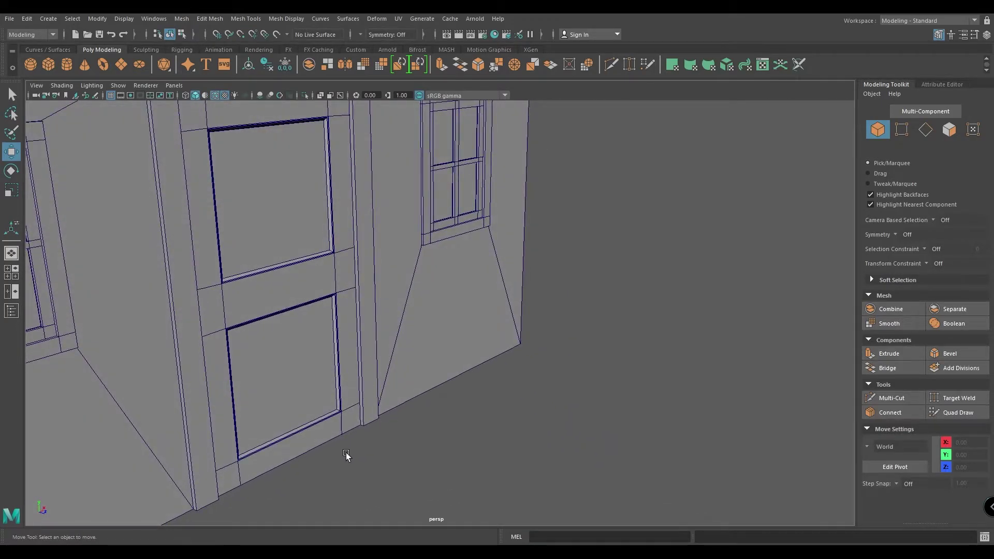
Create a polygon sphere and move it forward of the wall to Z 6.13, then display the front view
scroll(346, 455, down, 4)
alt+drag(346, 454, 209, 308)
scroll(224, 290, down, 3)
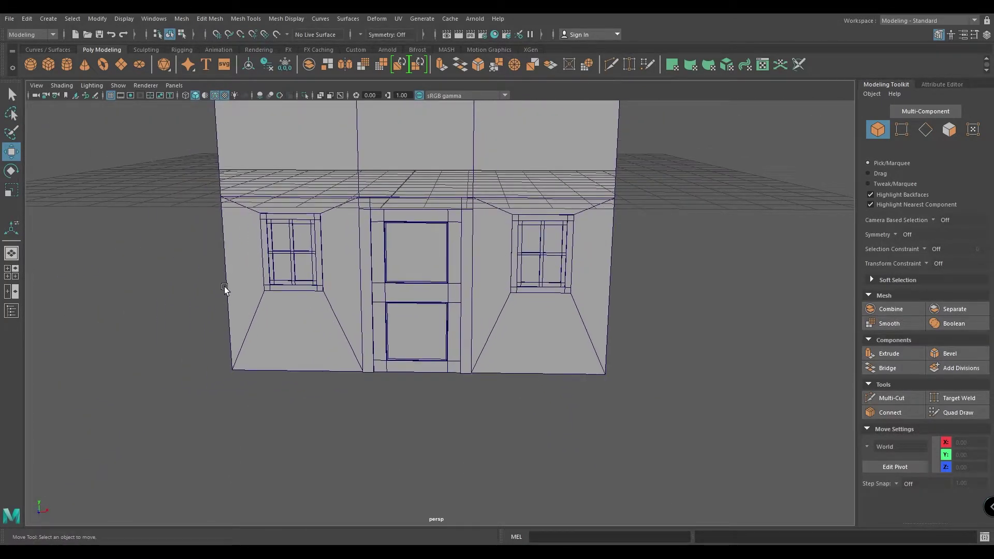
scroll(305, 337, down, 3)
alt+drag(304, 338, 375, 392)
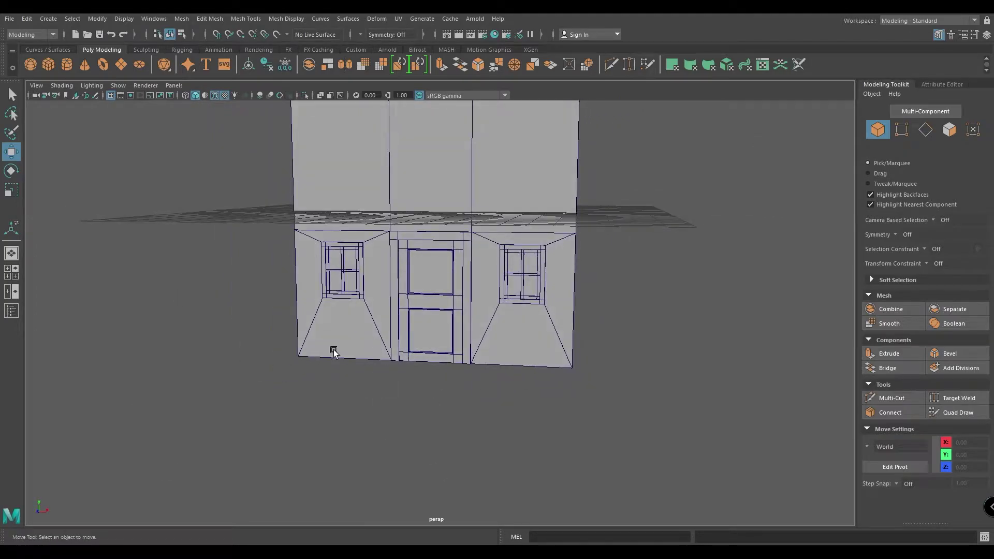
shift+right_drag(317, 337, 357, 337)
alt+drag(409, 378, 412, 388)
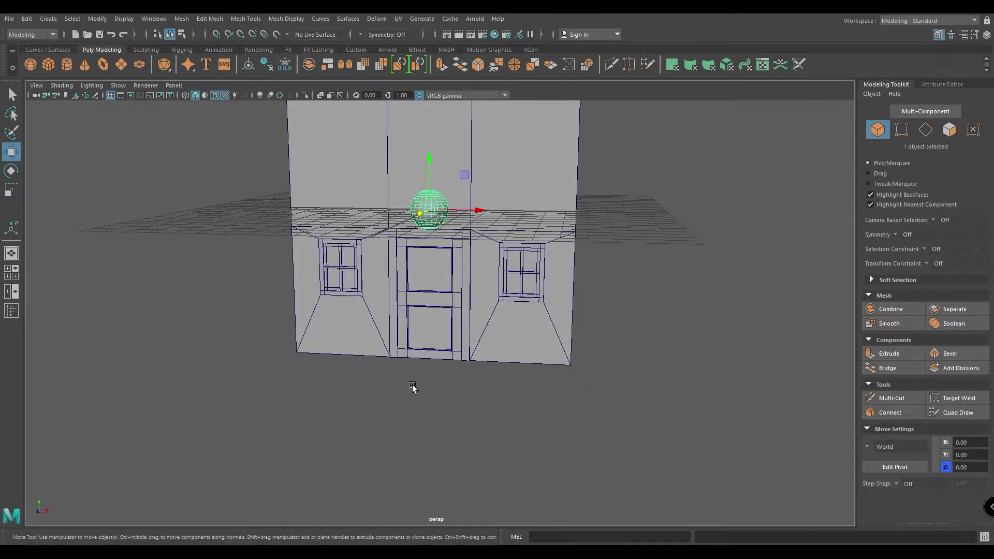
drag(423, 216, 387, 242)
drag(389, 245, 387, 270)
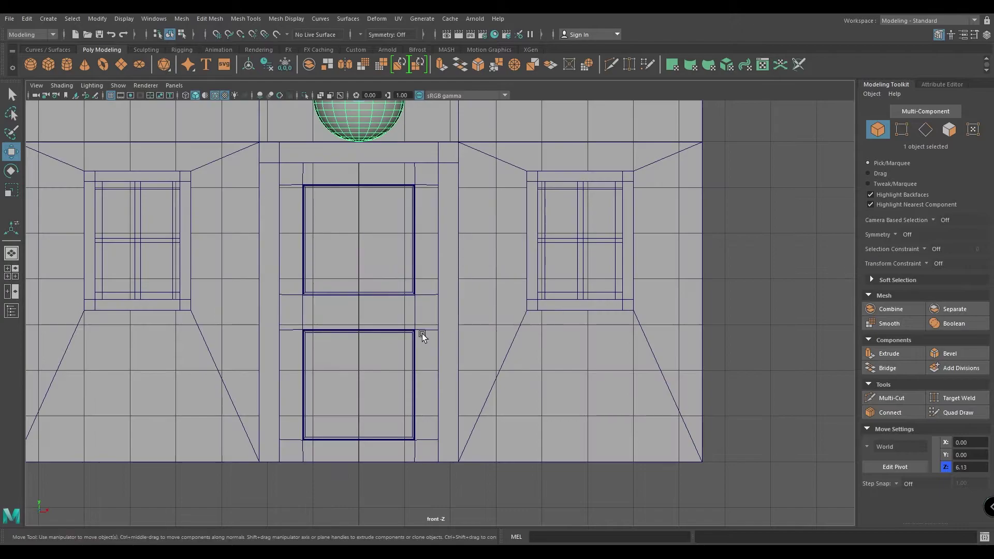
scroll(416, 295, down, 3)
Rotate the sphere about X so its pole faces forward and move it to the door's middle rail at X 1.43, Y -4.71
key(e)
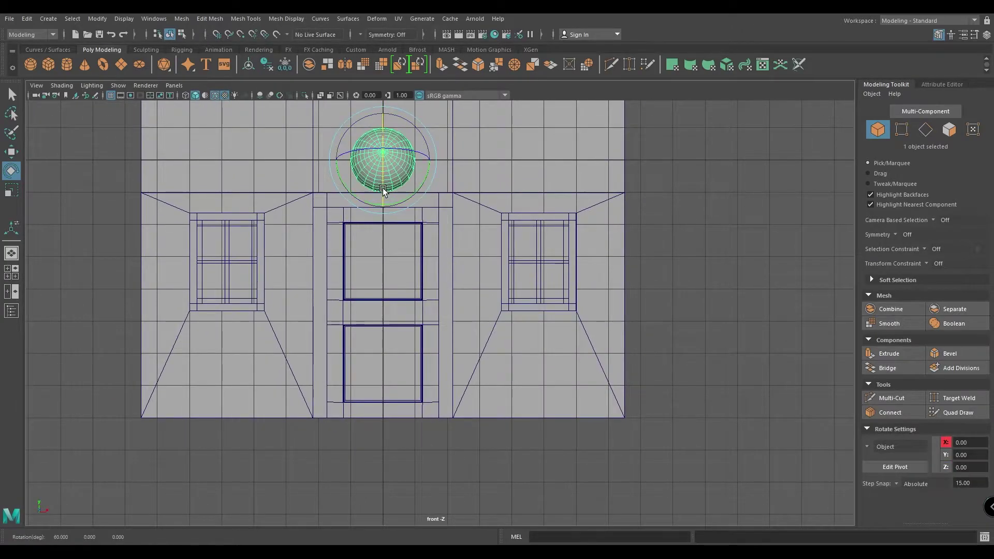
key(w)
drag(384, 160, 429, 313)
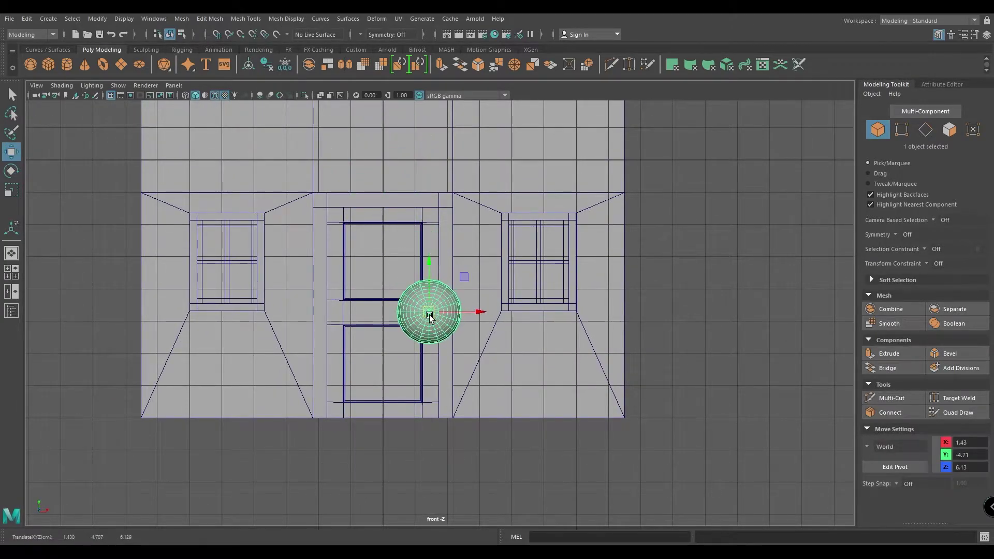
alt+right_drag(429, 312, 604, 541)
Reduce the sphere's radius to below 0.2 so it fits within the door's stile as a knob
key(t)
middle_drag(668, 334, 628, 344)
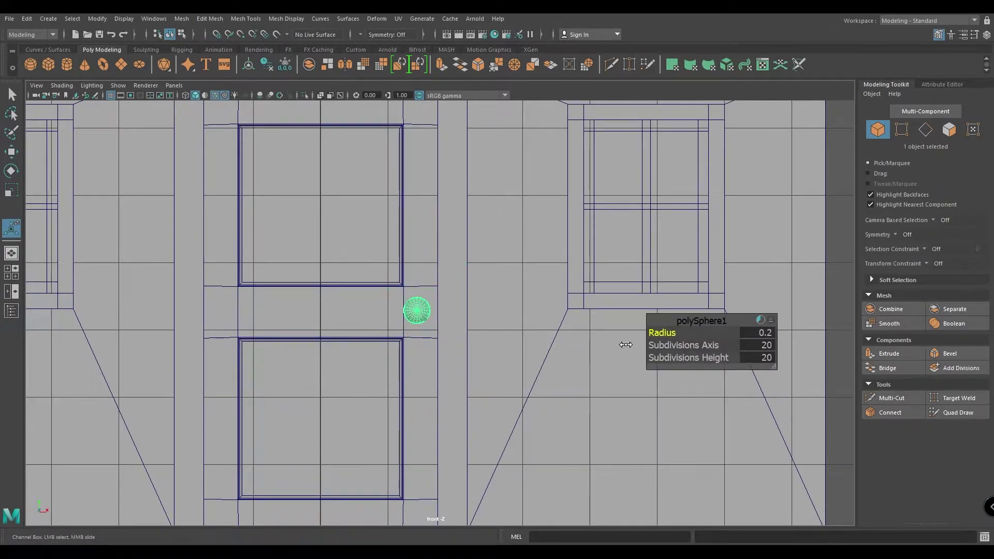
key(w)
scroll(499, 382, up, 5)
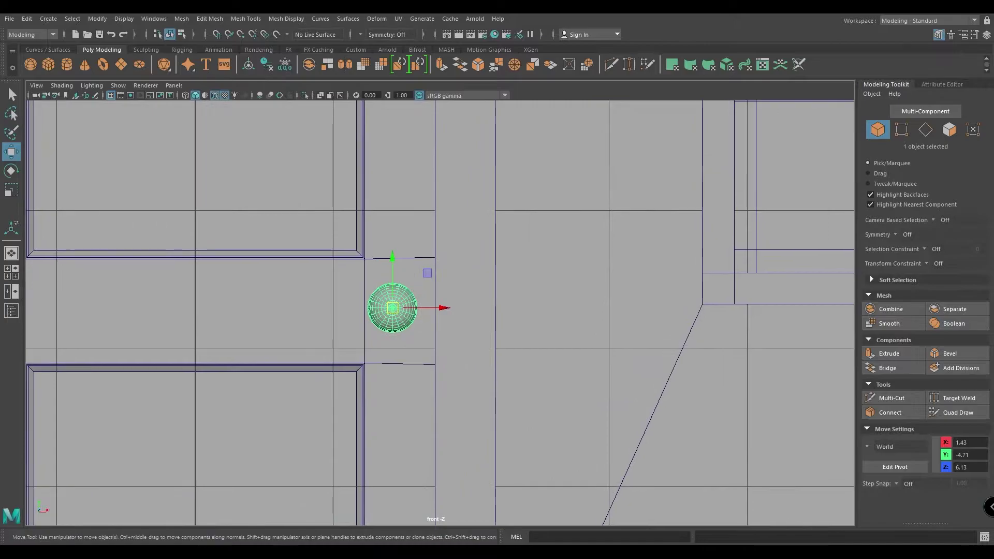
key(t)
drag(669, 333, 667, 334)
key(q)
In the top view, delete the cap of faces on the side of the sphere facing the door
key(space)
drag(471, 302, 409, 303)
key(f)
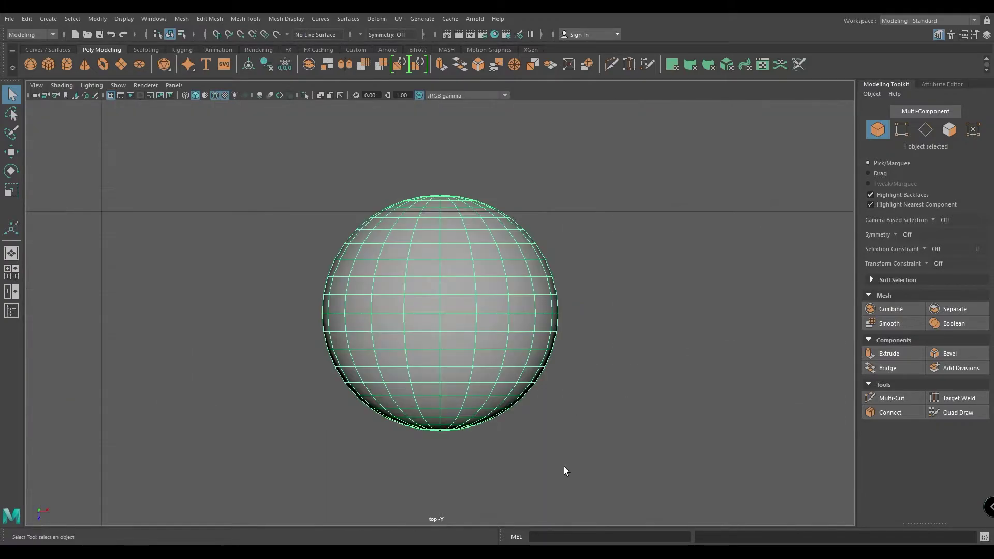
scroll(563, 464, up, 1)
right_drag(473, 145, 472, 173)
drag(253, 138, 601, 227)
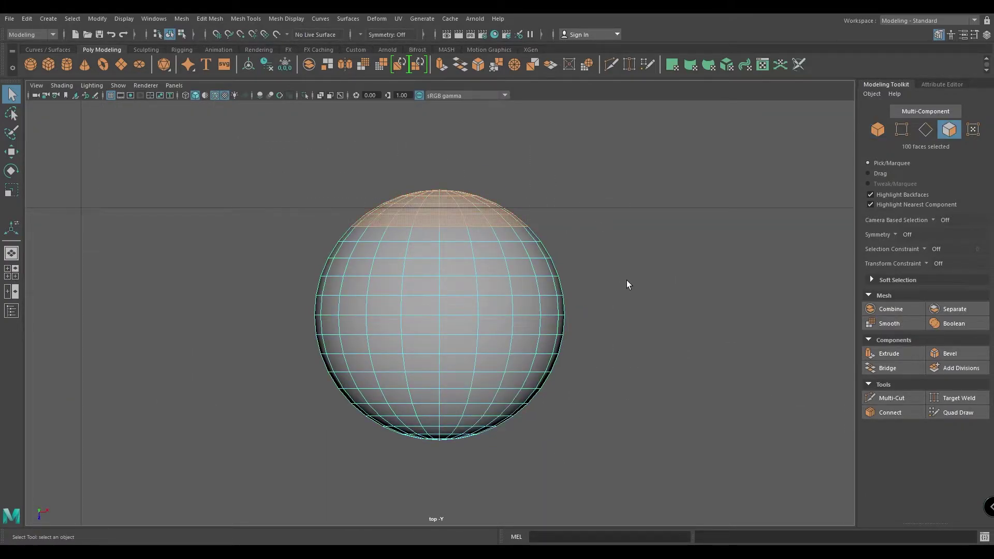
key(Delete)
Extrude the sphere's open border edges, scale them inward to about 0.48, and shift the ring to Z 6.01
key(F10)
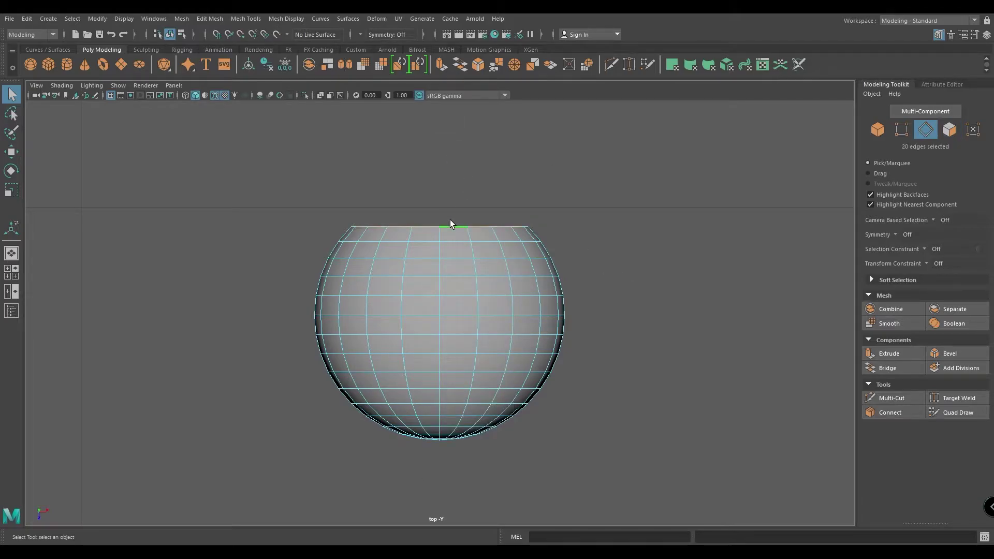
key(w)
key(space)
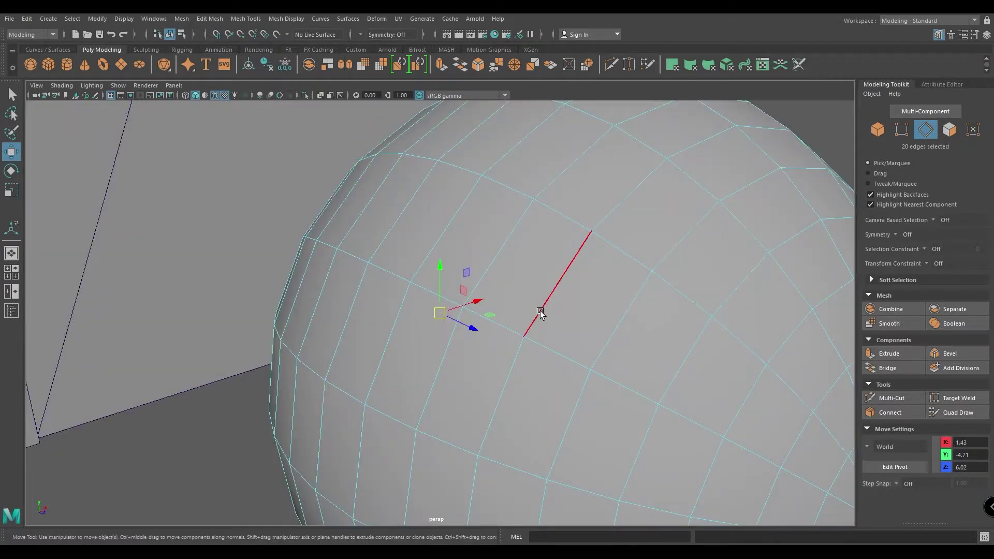
alt+drag(533, 310, 608, 346)
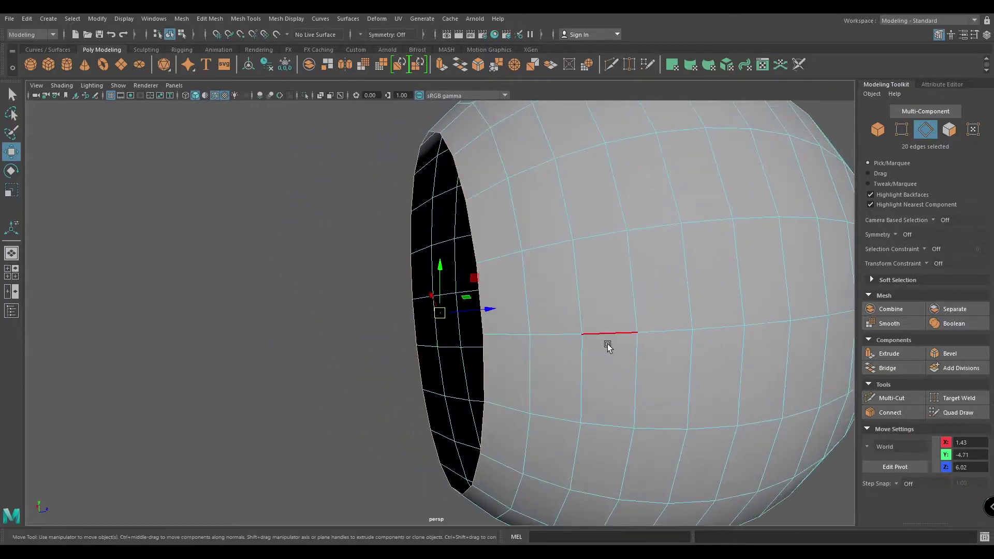
key(ctrl+e)
key(r)
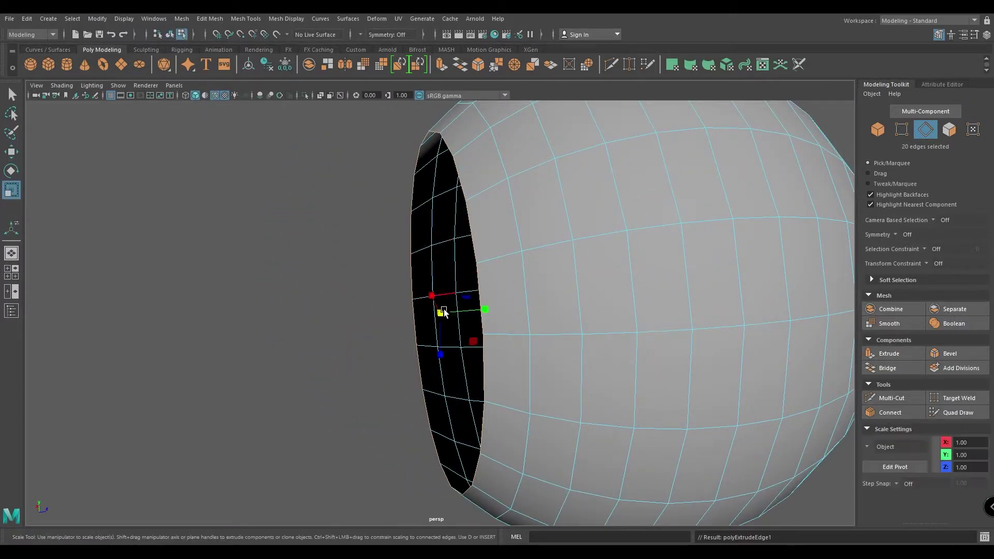
drag(441, 313, 309, 445)
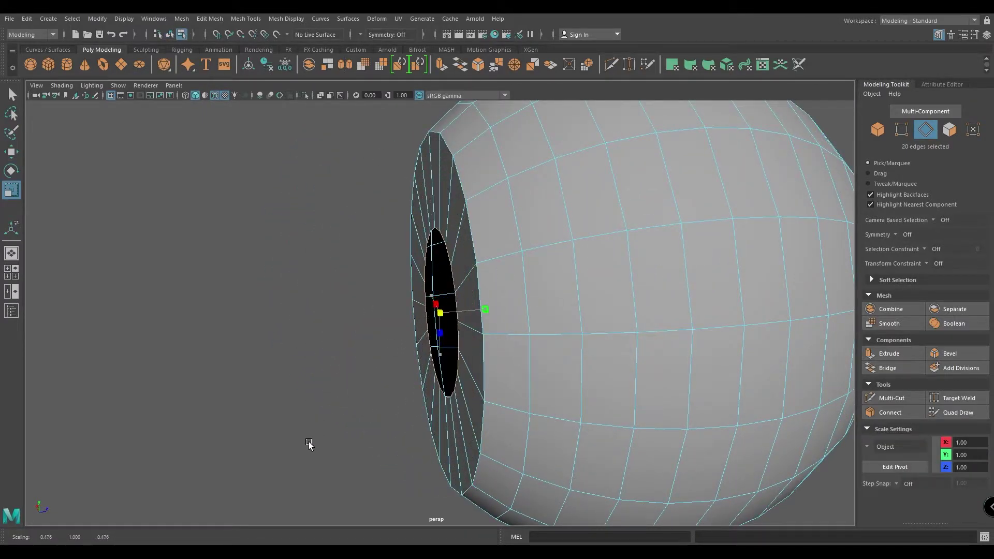
key(w)
mouse_move(461, 309)
mouse_down()
mouse_move(479, 312)
mouse_move(459, 316)
mouse_up()
scroll(464, 357, down, 5)
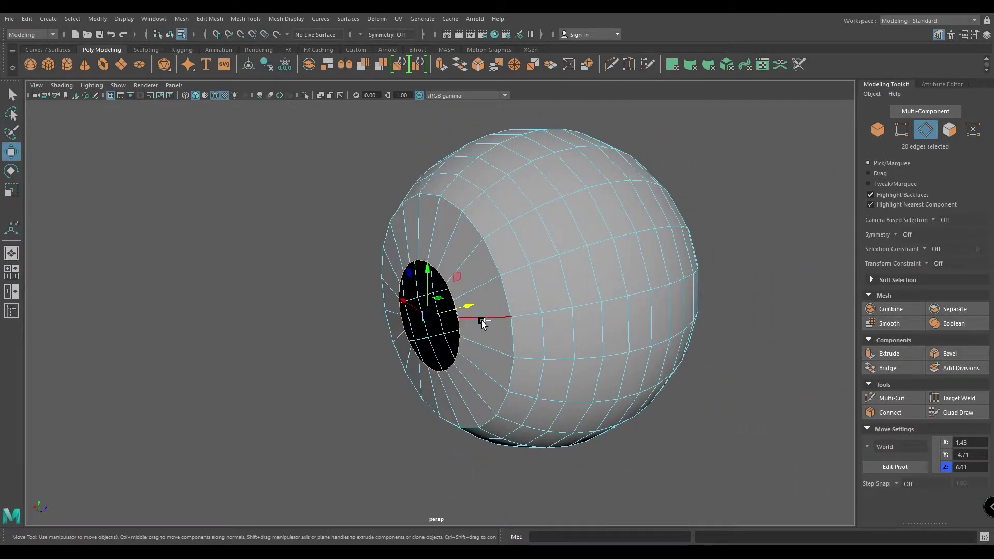
Extrude the inner border ring of the knob toward the door to form a neck, and return to object selection
key(ctrl+e)
key(w)
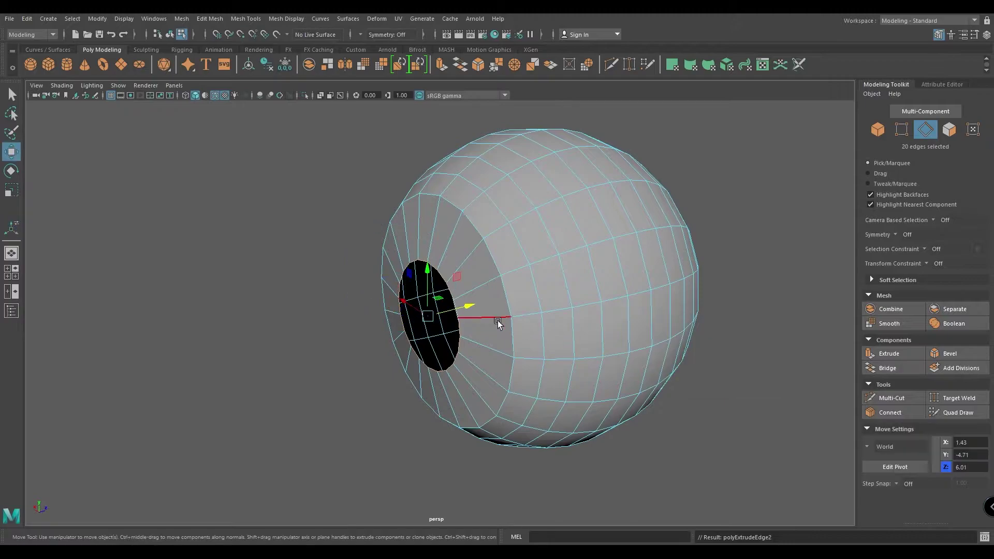
click(462, 305)
key(ctrl+z)
drag(474, 309, 403, 311)
scroll(429, 336, down, 1)
right_drag(403, 311, 459, 248)
Move the door knob back along Z until its neck meets the door leaf
alt+drag(458, 248, 409, 225)
scroll(399, 288, down, 6)
alt+middle_drag(408, 225, 642, 290)
drag(778, 384, 497, 326)
key(ctrl+z)
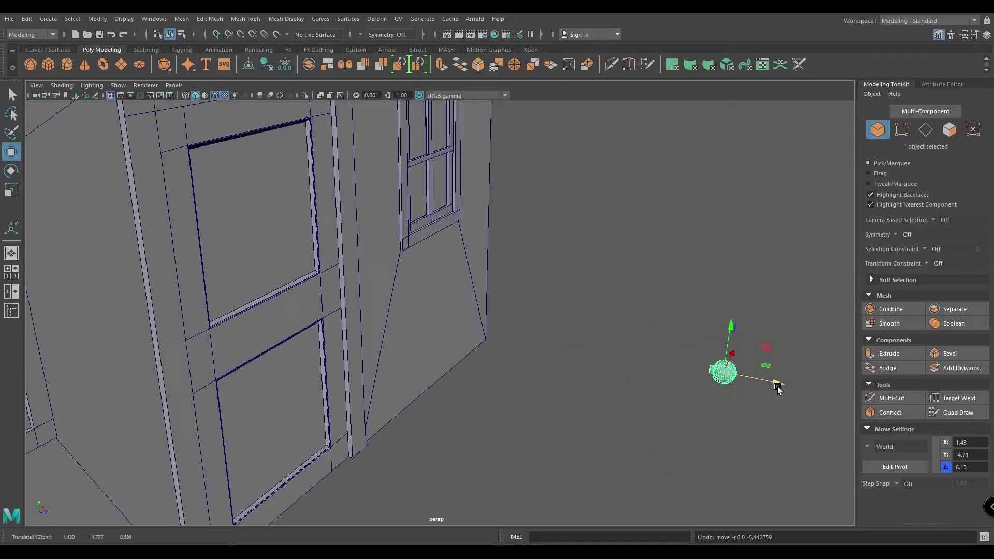
drag(777, 383, 438, 321)
key(f)
alt+right_drag(438, 321, 357, 181)
alt+drag(358, 181, 279, 171)
alt+right_drag(298, 300, 222, 83)
alt+drag(311, 269, 230, 314)
click(193, 345)
key(f)
alt+drag(477, 238, 486, 266)
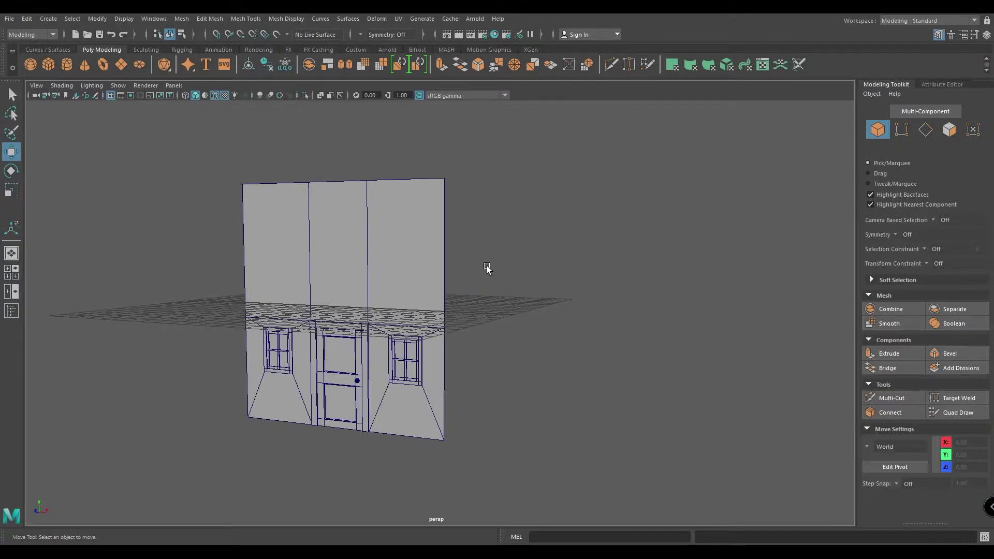
Create a polygon cube and raise it to Y 8.50 so it rests on the wall's top edge in the front view
right_drag(486, 269, 486, 289)
alt+drag(487, 289, 498, 342)
drag(379, 314, 372, 313)
drag(326, 266, 321, 125)
key(space)
drag(321, 125, 322, 154)
scroll(339, 193, down, 7)
alt+middle_drag(393, 191, 428, 426)
scroll(439, 378, up, 1)
alt+middle_drag(452, 131, 452, 280)
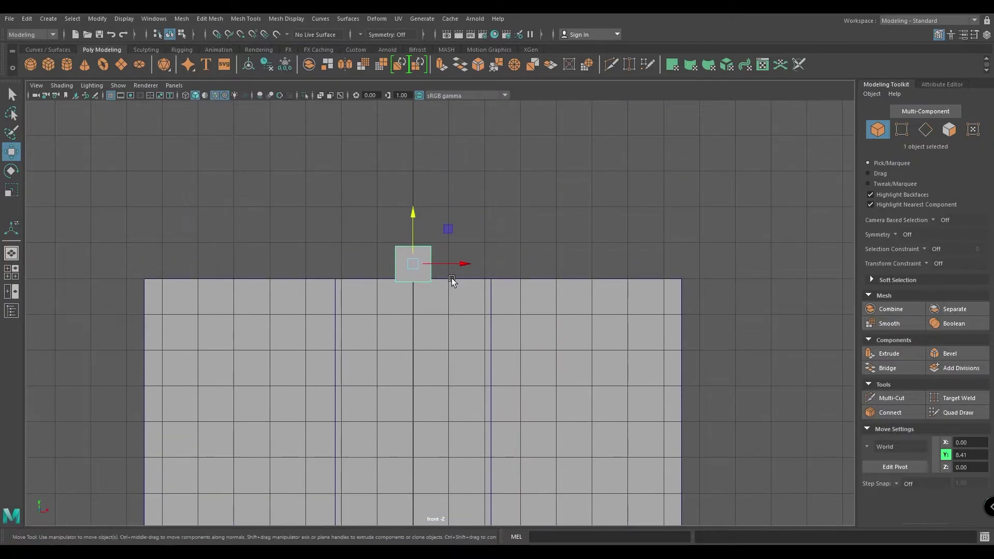
drag(415, 210, 413, 211)
Stretch the cube's side vertices to span the full wall width, with the right side at X 7.50
right_drag(438, 177, 373, 163)
drag(356, 197, 402, 318)
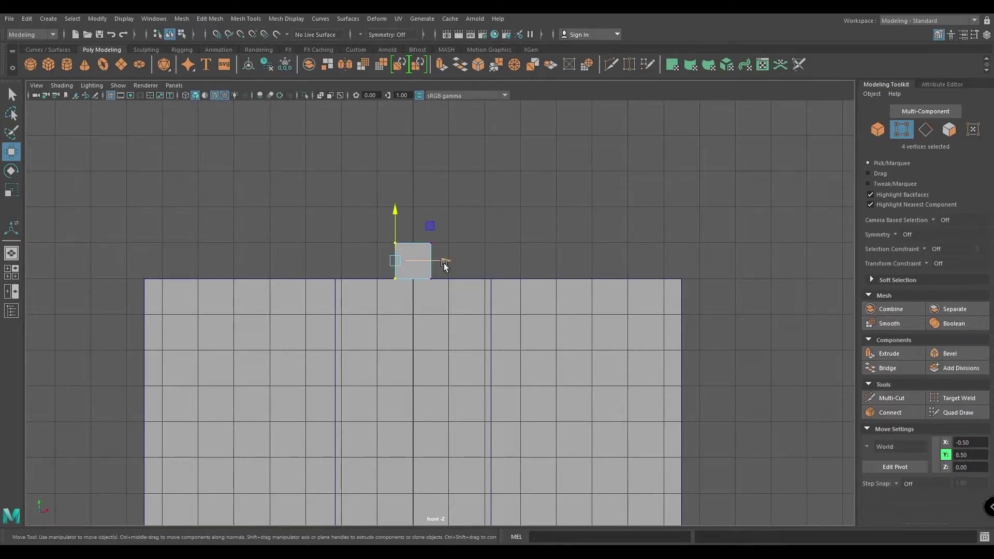
drag(444, 264, 177, 260)
drag(422, 189, 732, 261)
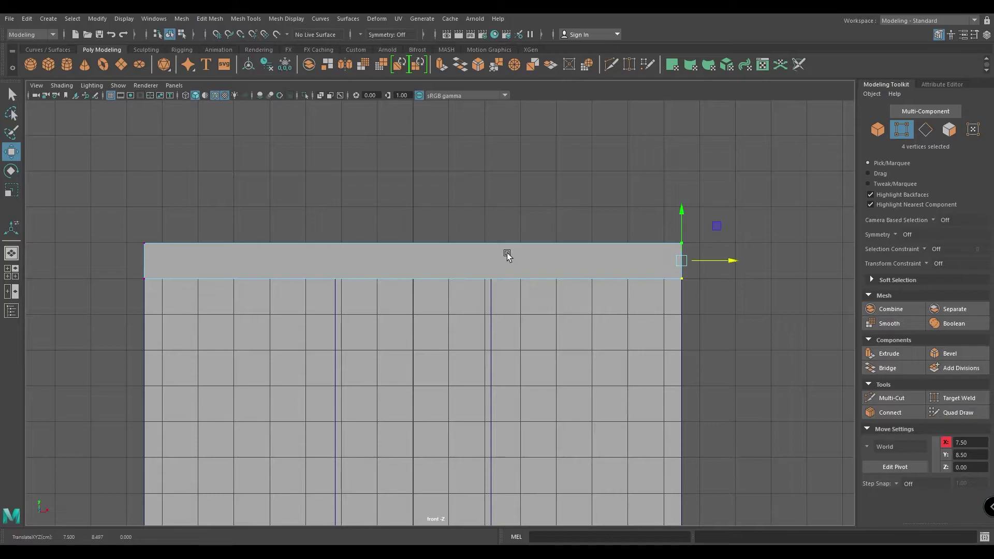
Lower the beam's top vertices to Y 8.38 in the front view to make it thinner, checking it in perspective
drag(119, 222, 706, 265)
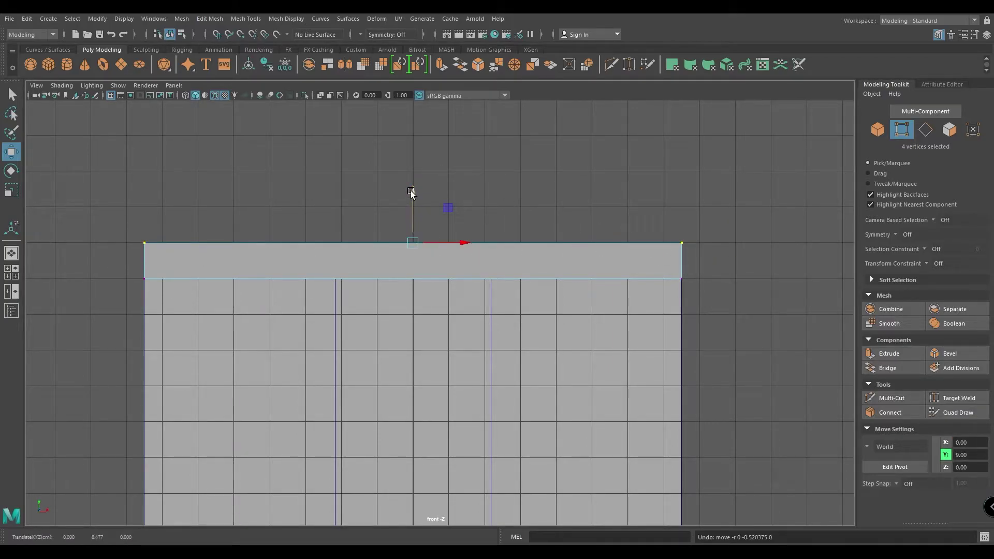
mouse_move(418, 191)
mouse_down()
mouse_move(405, 214)
mouse_move(406, 191)
mouse_up()
key(space)
scroll(395, 246, up, 3)
alt+drag(414, 342, 379, 310)
alt+middle_drag(379, 311, 406, 385)
alt+drag(406, 386, 482, 391)
alt+middle_drag(454, 359, 478, 368)
key(space)
drag(455, 265, 407, 266)
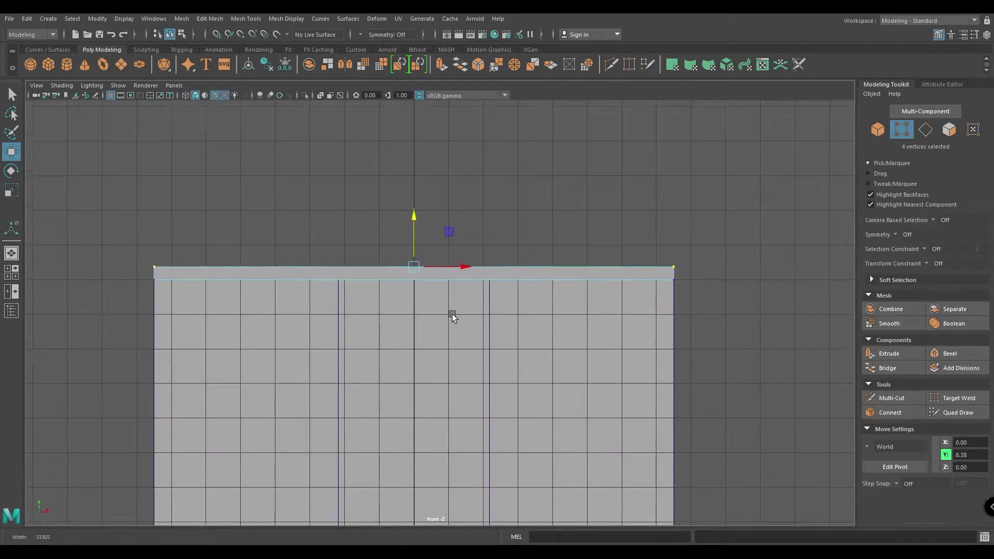
Scale the beam's end vertices outward so the beam slightly overhangs the wall on all sides
drag(593, 237, 789, 344)
shift+drag(32, 393, 33, 393)
key(r)
drag(457, 273, 436, 237)
key(w)
key(space)
alt+drag(419, 302, 387, 316)
Extrude the beam's top face and scale it outward to form a wider ledge
right_click(432, 214)
right_drag(433, 215, 433, 242)
scroll(445, 176, up, 3)
right_drag(446, 176, 446, 205)
click(445, 249)
alt+drag(441, 305, 443, 293)
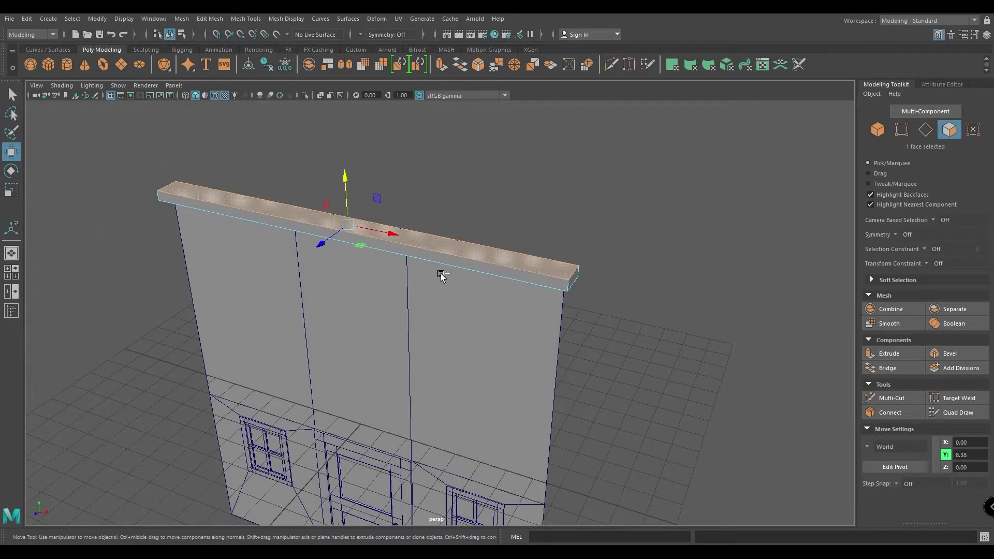
key(ctrl+e)
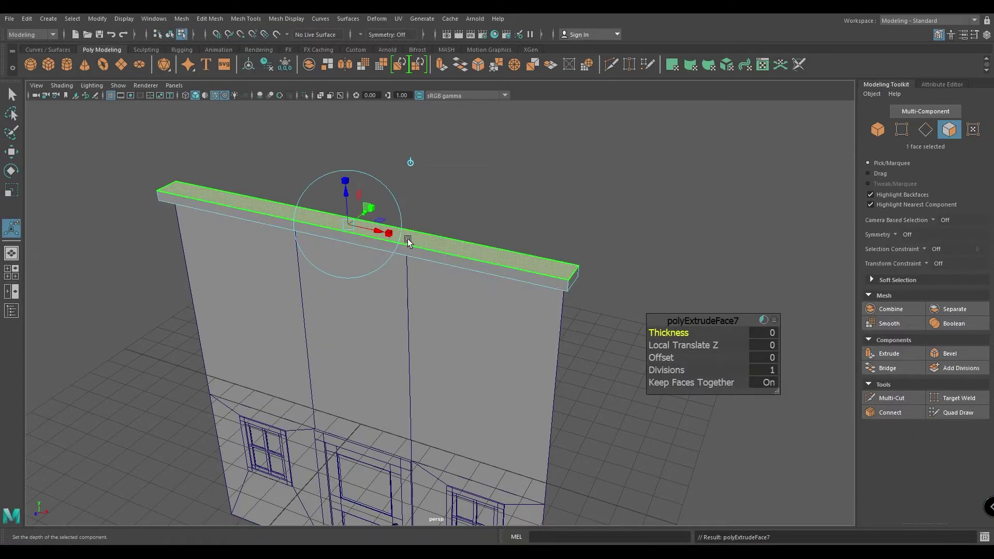
key(r)
drag(348, 222, 306, 249)
alt+drag(332, 300, 353, 280)
Extrude the widened top face upward by about 0.309 to form the beam's upper tier
key(w)
key(ctrl+e)
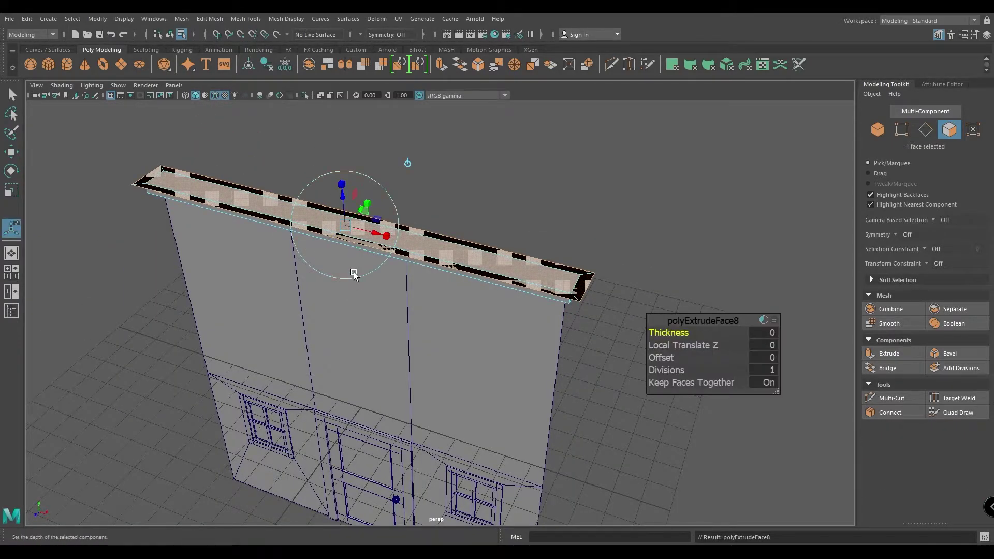
drag(361, 201, 344, 189)
alt+drag(322, 277, 326, 199)
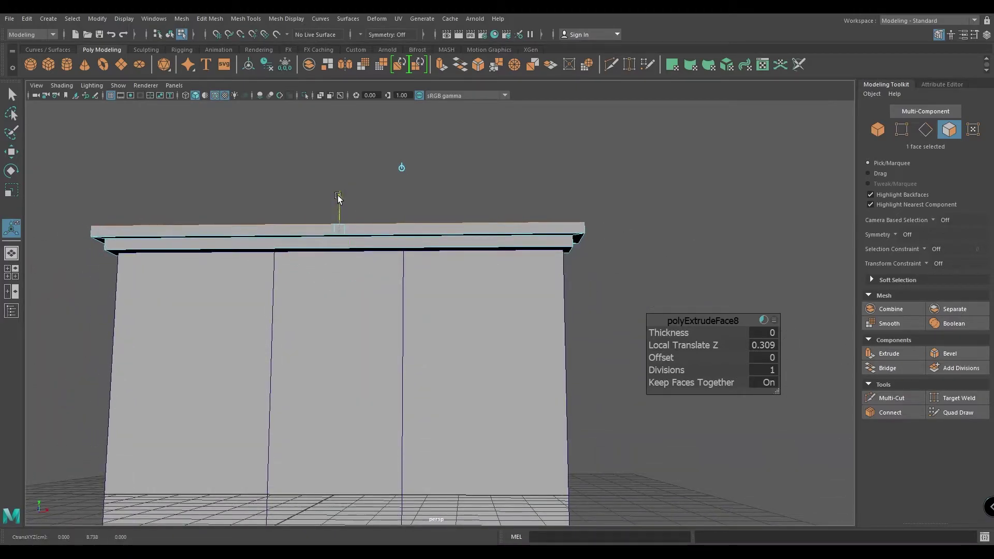
key(w)
Return the two-tier beam to object selection and hide every other object
right_drag(382, 222, 416, 203)
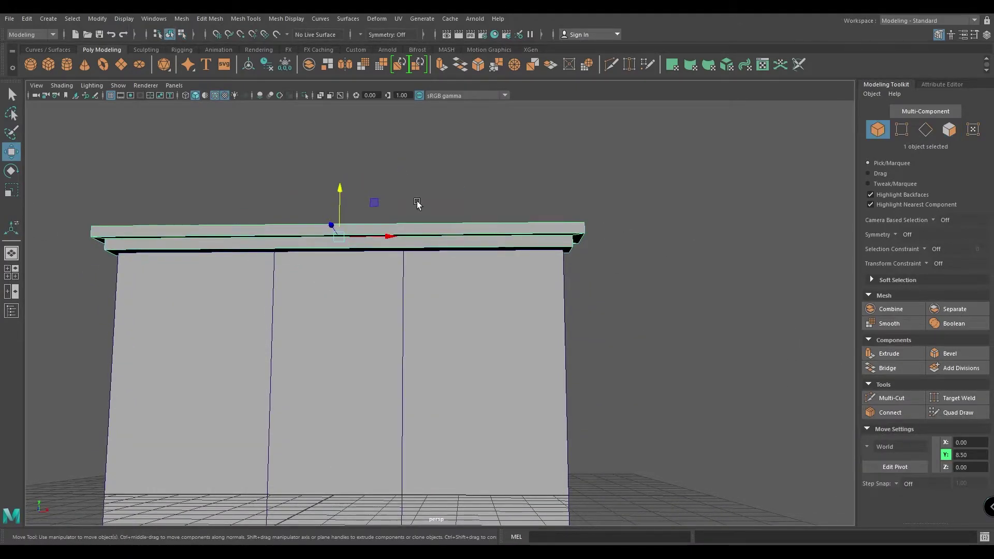
alt+drag(416, 202, 388, 232)
key(alt+h)
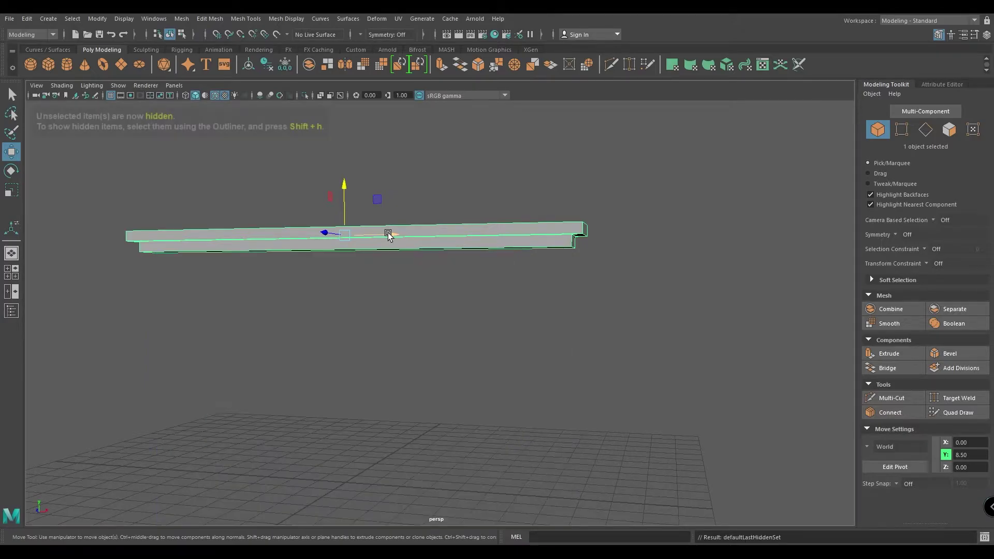
Bevel the outer edges of both beam tiers, including the ends and underside, with a fraction of 0.15
alt+drag(493, 290, 518, 250)
right_click(533, 238)
right_drag(533, 238, 524, 190)
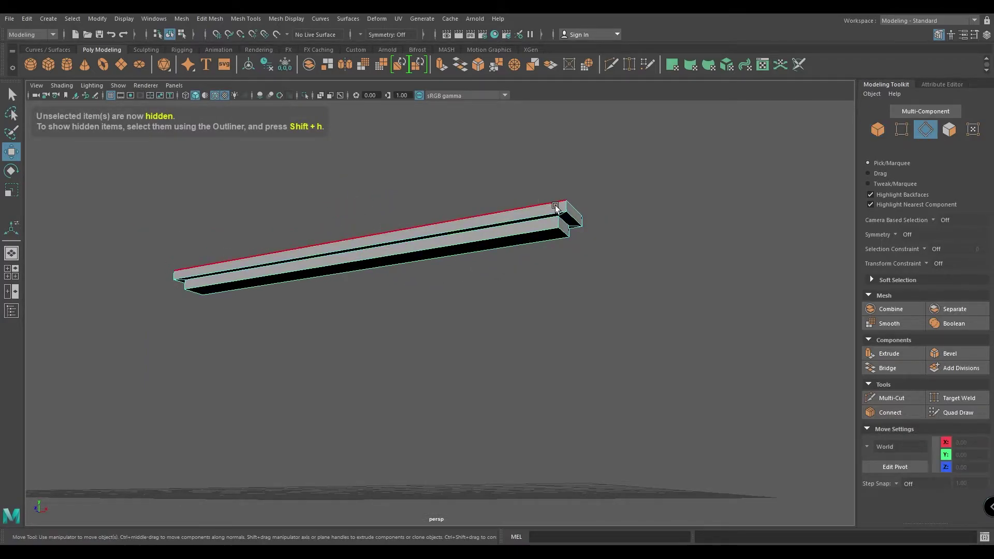
double_click(566, 208)
alt+drag(607, 231, 492, 297)
shift+double_click(451, 215)
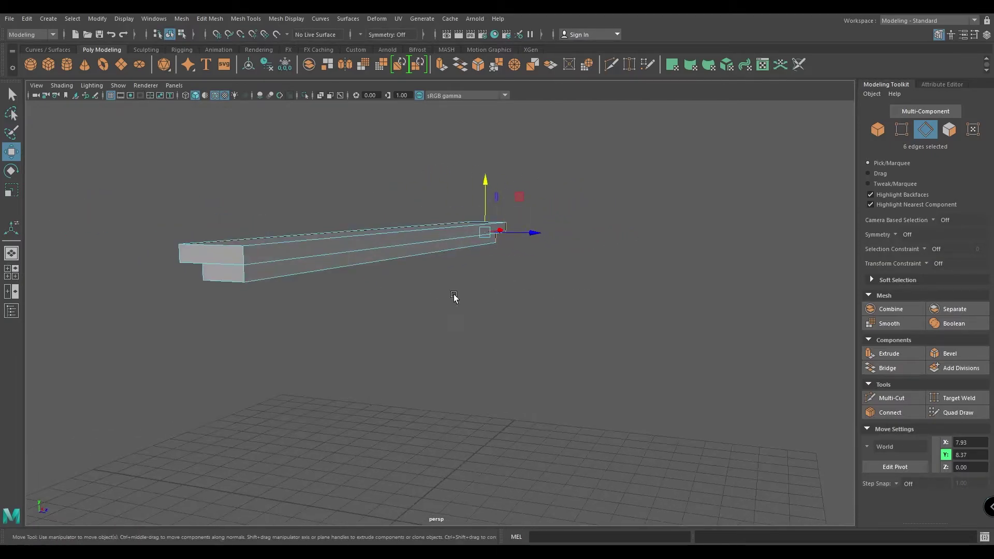
shift+double_click(198, 261)
shift+double_click(182, 254)
alt+drag(187, 255, 507, 215)
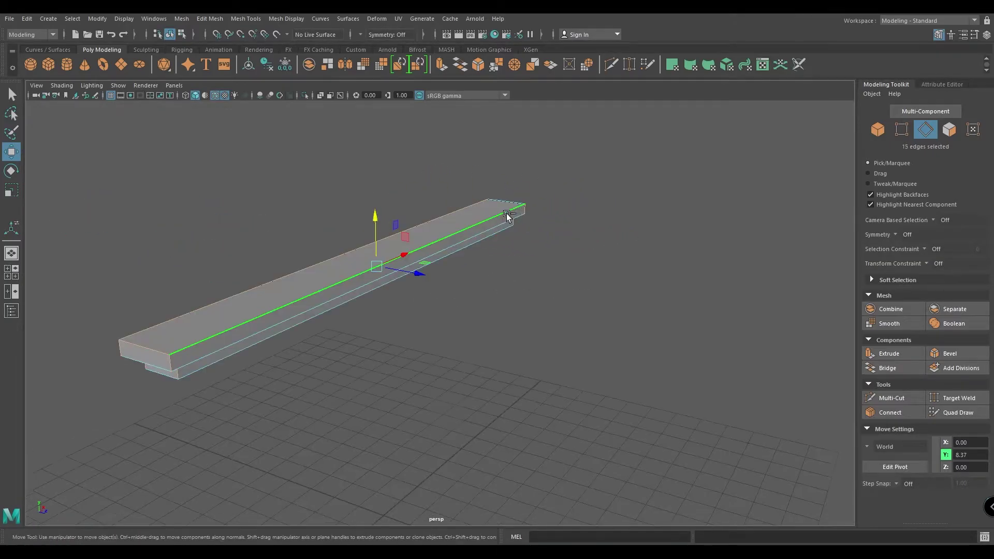
alt+drag(509, 293, 439, 245)
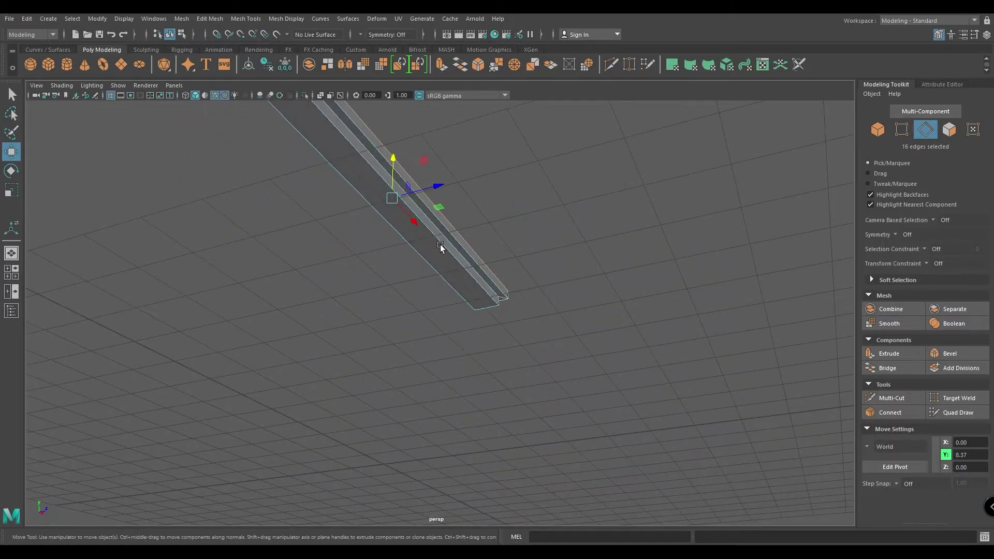
shift+click(486, 307)
alt+drag(487, 303, 340, 277)
shift+click(349, 178)
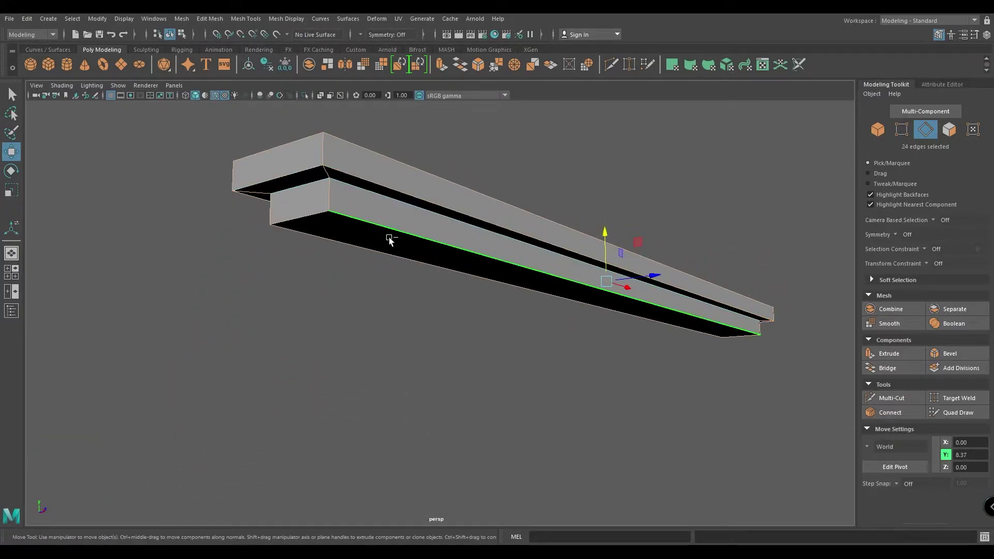
shift+right_drag(340, 178, 390, 179)
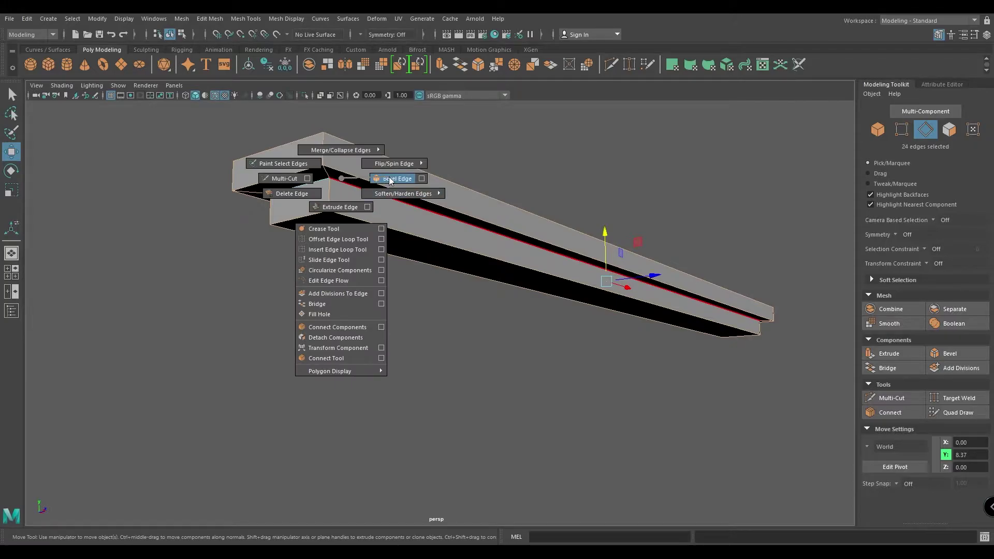
mouse_move(672, 336)
mouse_down()
mouse_move(649, 335)
mouse_move(696, 347)
mouse_move(667, 334)
mouse_up()
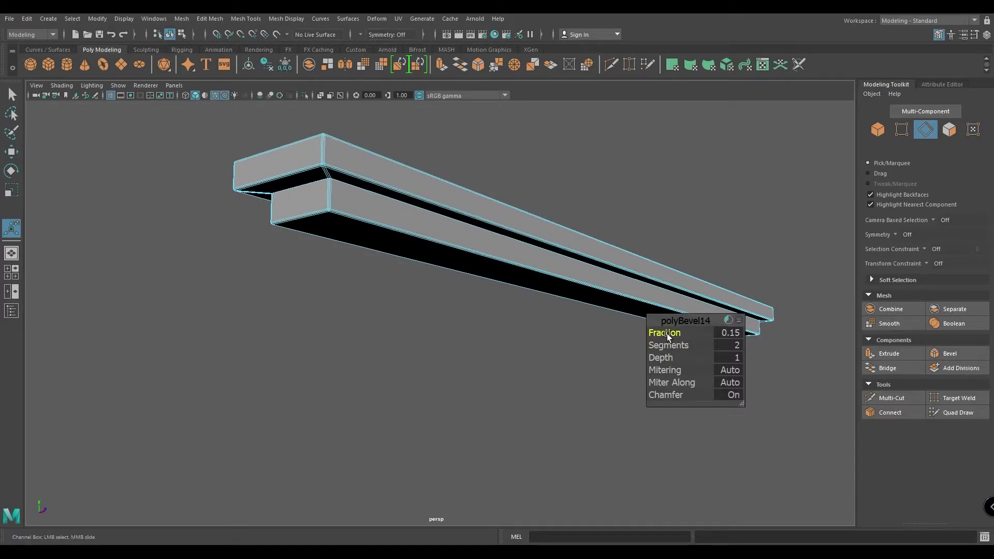
Return to object selection, show the hidden house parts again and deselect everything
key(w)
right_drag(525, 262, 583, 245)
click(588, 195)
alt+drag(255, 160, 265, 312)
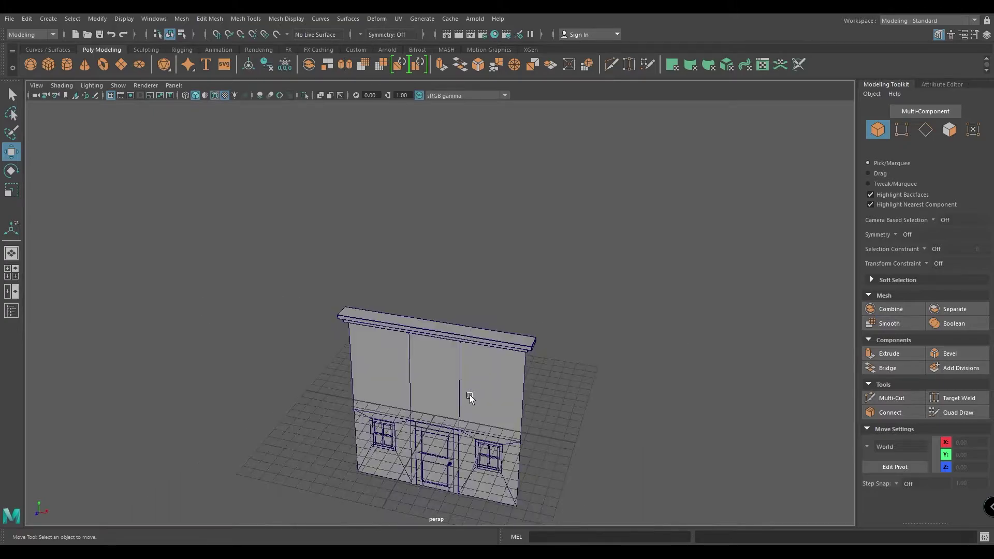
alt+drag(470, 396, 473, 395)
click(473, 395)
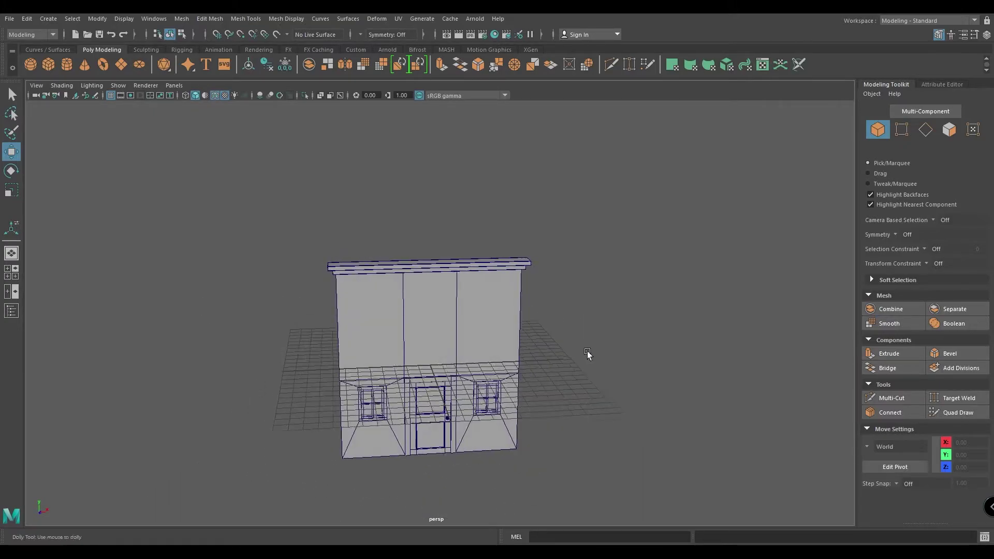
Create a polygon cube and move it to X 8.00 so it touches the wall's right edge in the front view
alt+drag(580, 343, 635, 358)
shift+right_drag(636, 357, 628, 382)
alt+drag(629, 383, 572, 397)
drag(479, 381, 590, 419)
key(space)
alt+middle_drag(563, 415, 380, 212)
scroll(491, 367, up, 2)
alt+middle_drag(492, 368, 439, 270)
drag(515, 260, 516, 260)
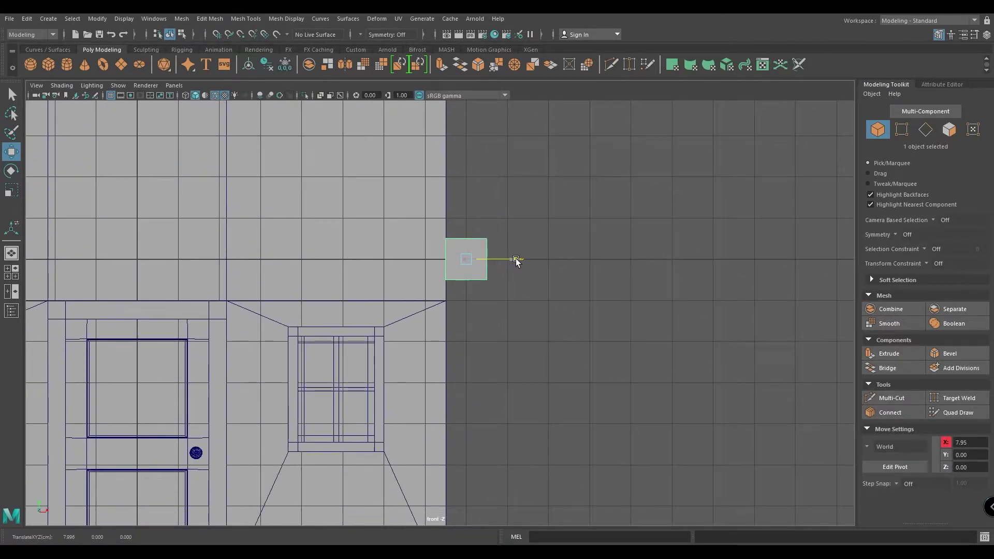
Move the cube's right-hand vertices inward to about X 7.79 to make it thin, and return to object selection
right_drag(528, 211, 468, 208)
drag(461, 199, 529, 311)
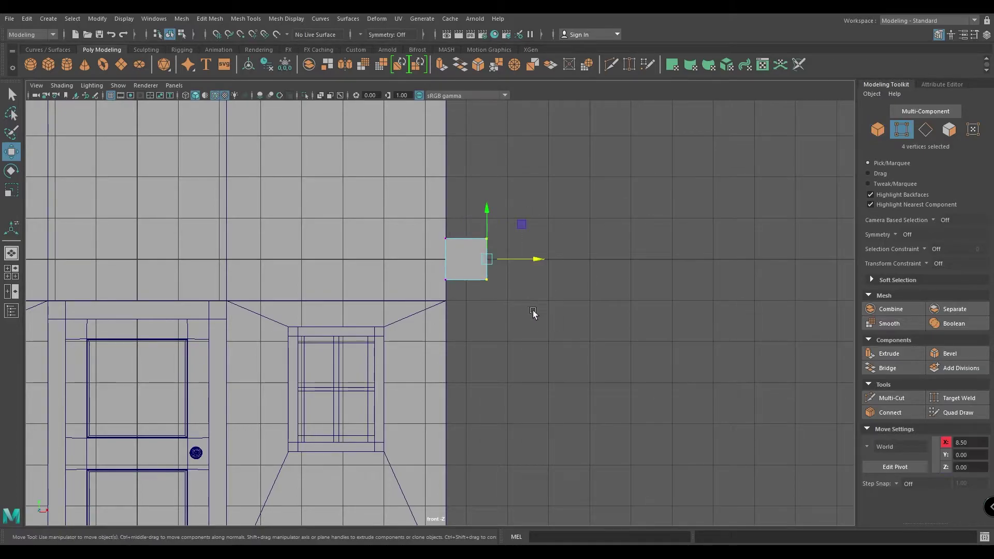
drag(536, 263, 515, 269)
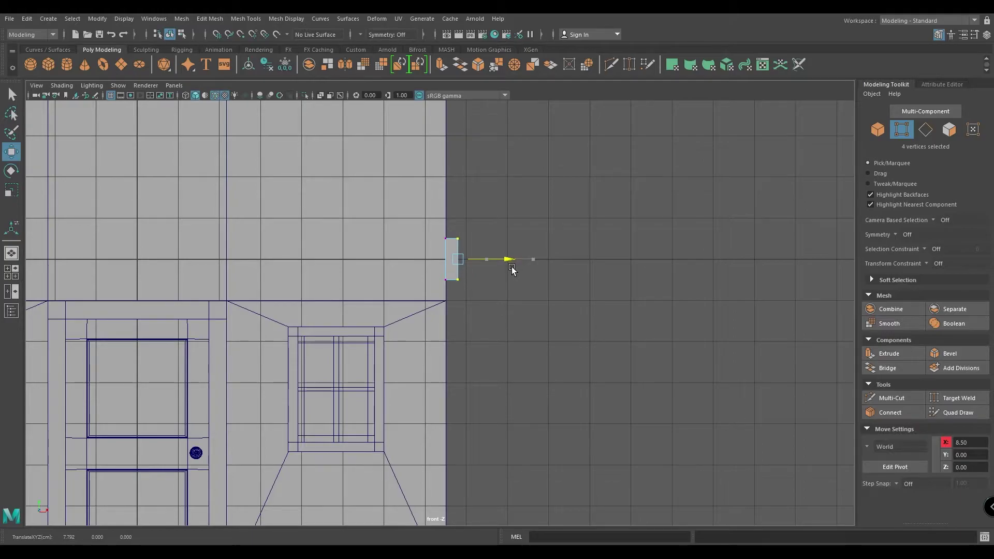
alt+right_drag(500, 276, 446, 23)
alt+middle_drag(446, 239, 458, 273)
key(F8)
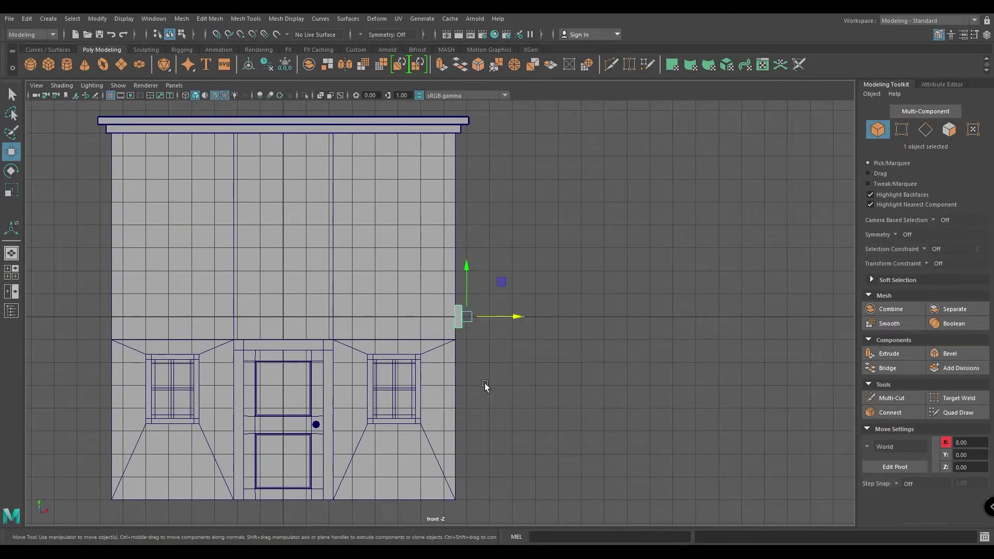
Center the pivot of the narrowed cube
key(space)
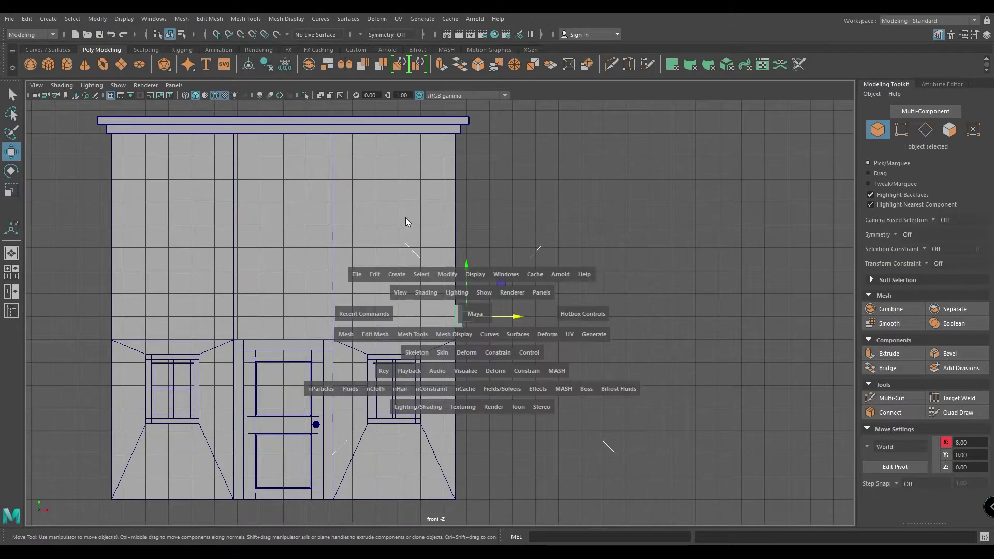
click(447, 277)
click(462, 333)
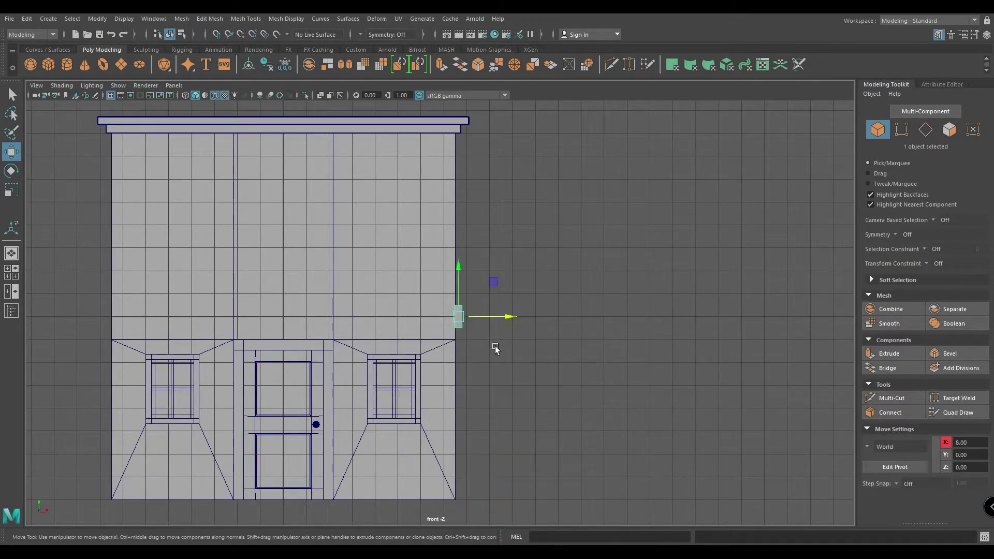
Scale the narrow cube vertically by about 15.8 to form a corner post spanning the wall's height
key(r)
drag(459, 271, 457, 49)
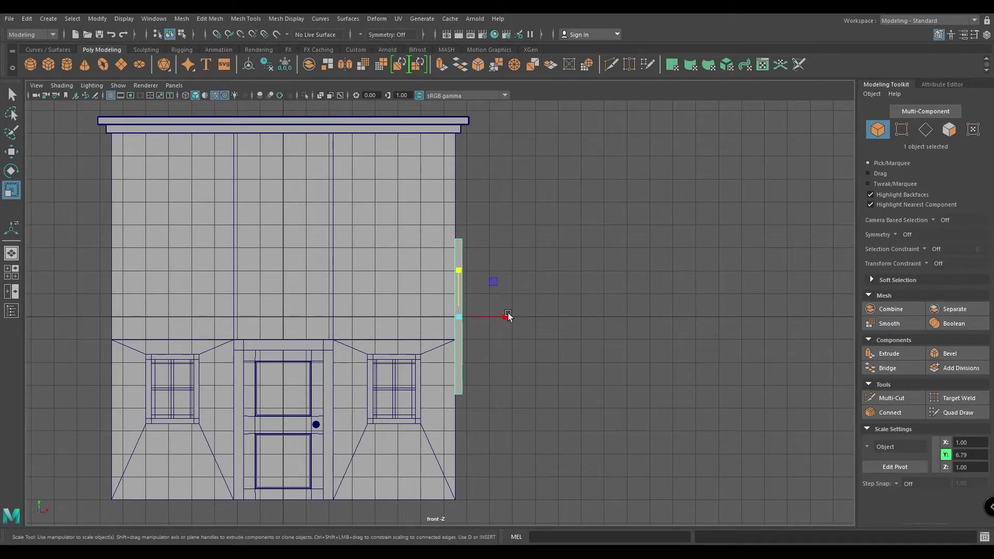
scroll(508, 312, down, 2)
drag(455, 271, 460, 179)
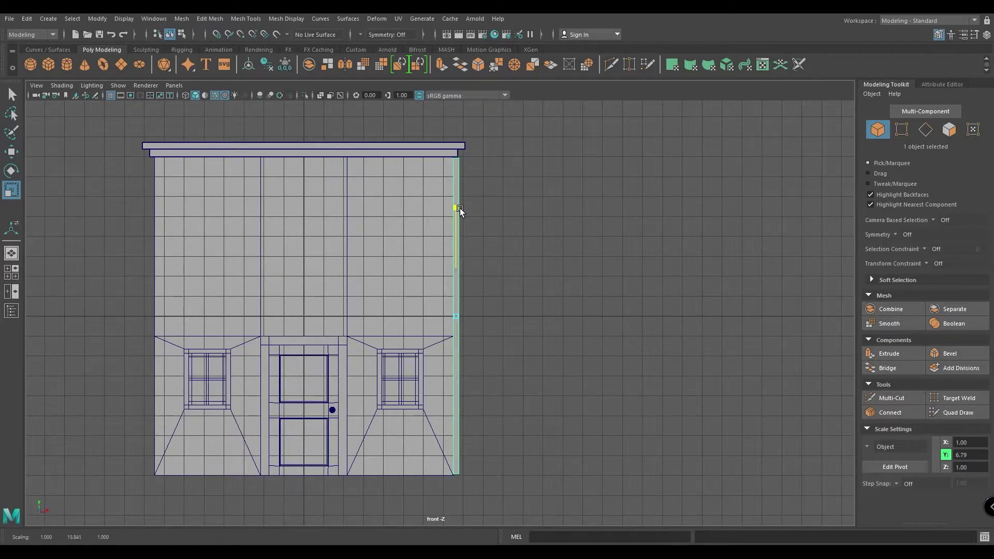
drag(459, 206, 458, 208)
Isolate the corner post and bevel all of its edges with a fraction of 0.3
alt+drag(505, 247, 550, 355)
key(alt+h)
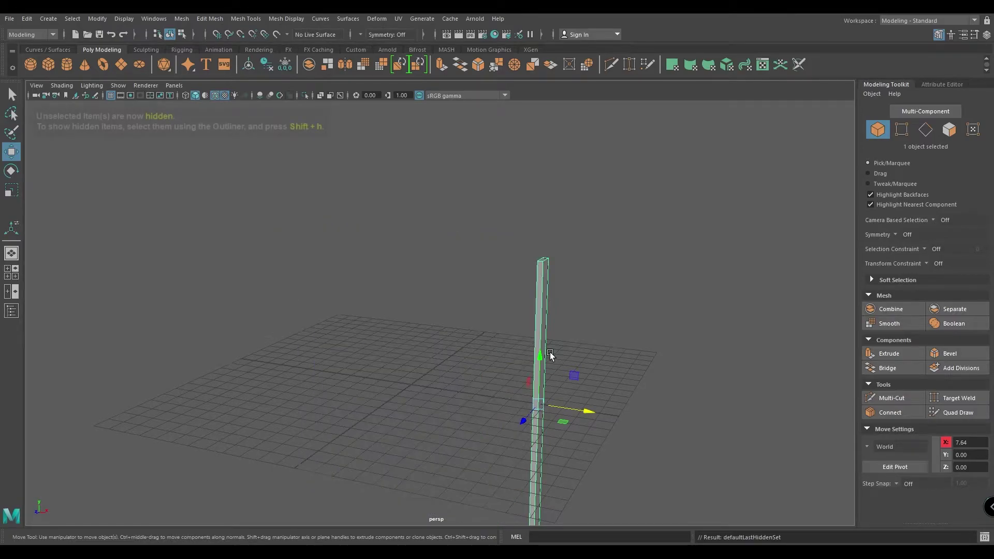
right_drag(556, 265, 557, 233)
scroll(564, 245, down, 3)
drag(477, 235, 607, 473)
scroll(609, 332, up, 6)
alt+middle_drag(609, 330, 605, 437)
scroll(606, 437, up, 4)
shift+right_click(567, 231)
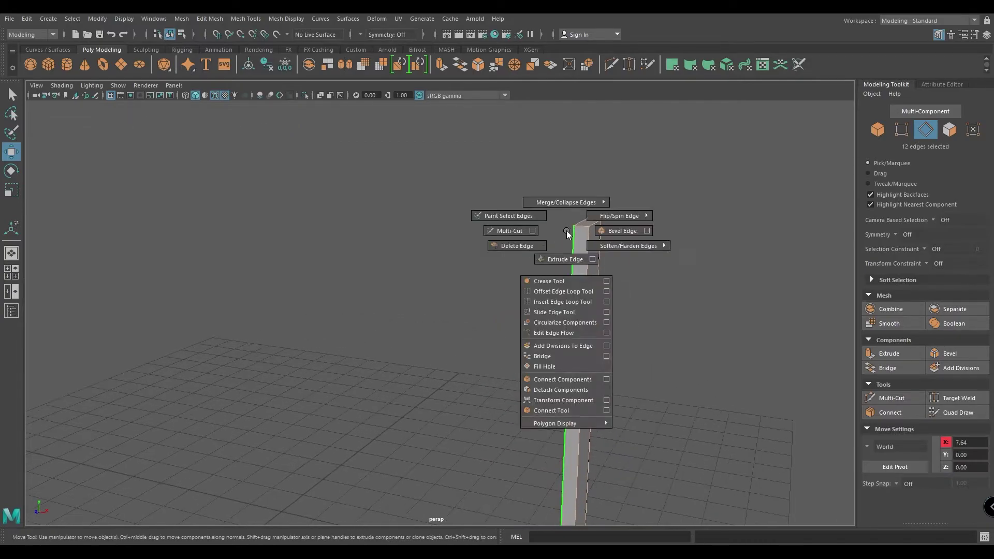
click(611, 231)
mouse_move(665, 345)
mouse_down()
mouse_move(704, 341)
mouse_move(659, 333)
mouse_up()
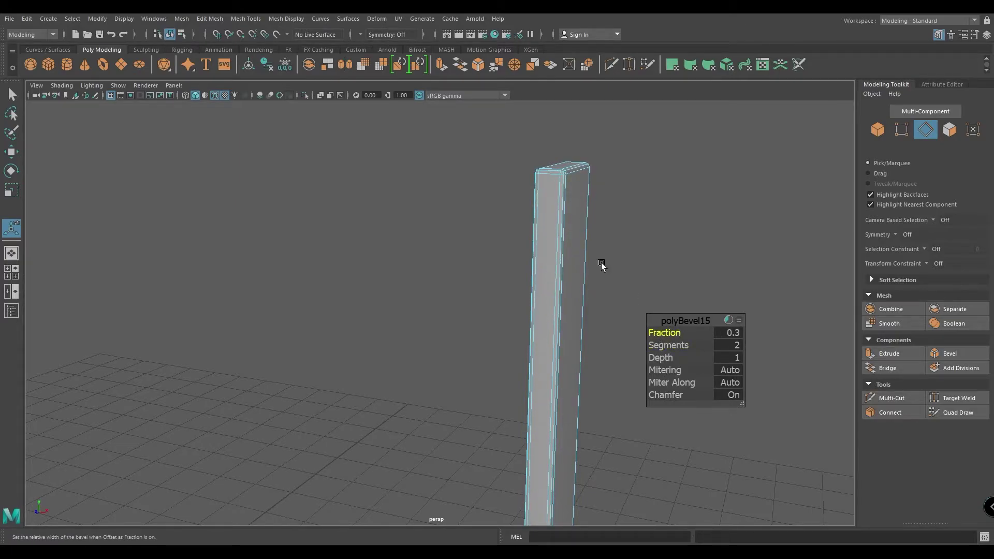
Return to object selection, show the hidden objects and turn off the wireframe overlay
key(w)
right_drag(629, 228, 675, 199)
key(ctrl+shift+h)
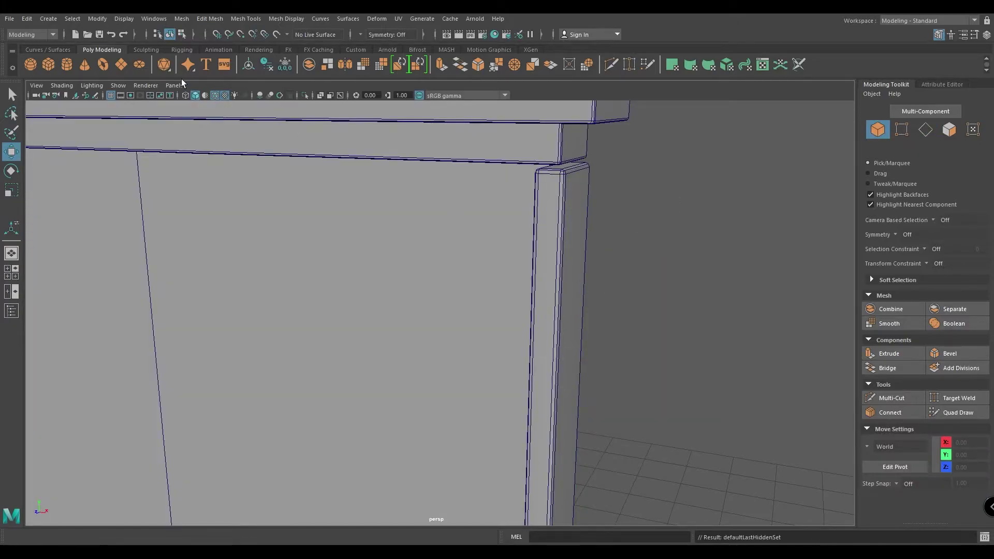
click(215, 96)
Select the corner post at its upper end in the front view and turn on the wireframe overlay
key(space)
drag(604, 217, 613, 255)
alt+middle_drag(552, 180, 529, 263)
alt+right_drag(529, 263, 548, 357)
alt+middle_drag(549, 357, 561, 513)
alt+right_drag(560, 513, 459, 157)
alt+middle_drag(459, 158, 478, 280)
alt+right_drag(478, 280, 446, 315)
click(423, 275)
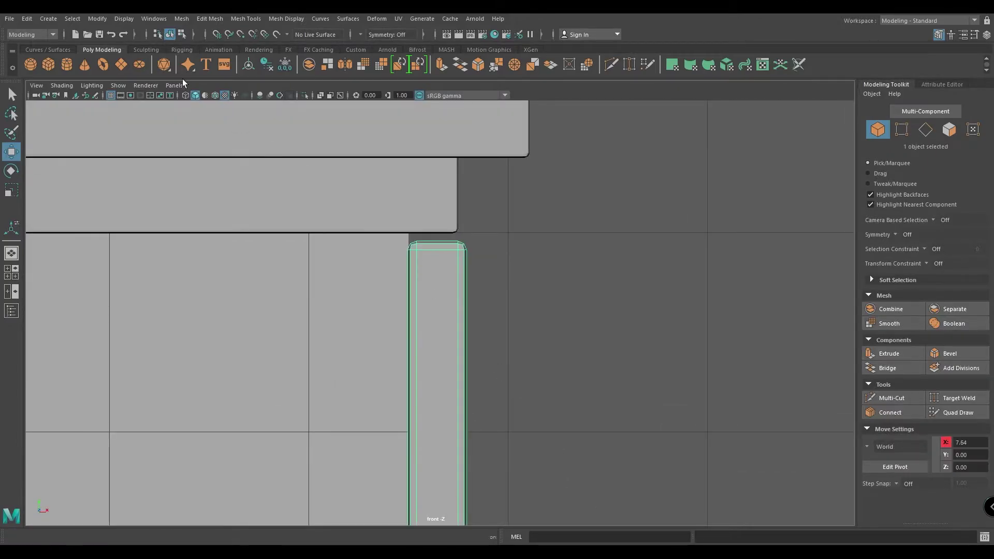
click(214, 95)
alt+right_drag(497, 282, 524, 306)
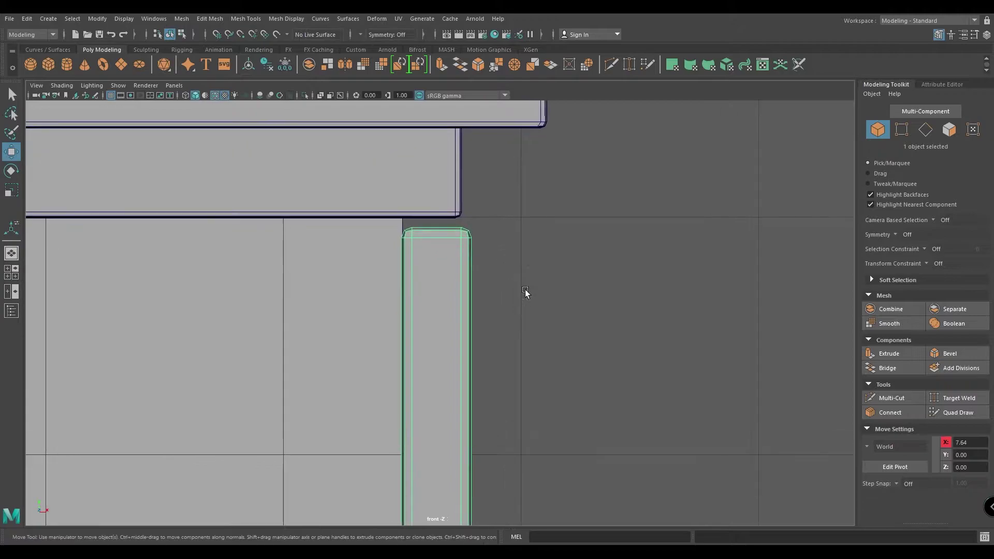
Snap the post's top vertices up to the beam's underside, at Y 7.98
right_drag(554, 180, 480, 182)
drag(533, 198, 396, 257)
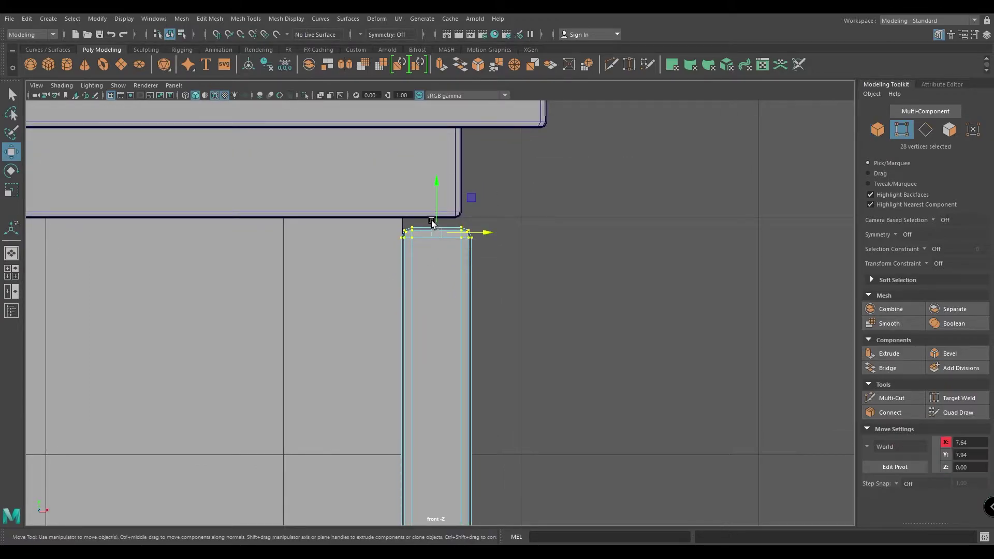
key(v)
mouse_move(435, 183)
mouse_down()
mouse_move(436, 168)
mouse_move(434, 201)
mouse_move(461, 262)
mouse_move(430, 178)
mouse_move(439, 172)
mouse_up()
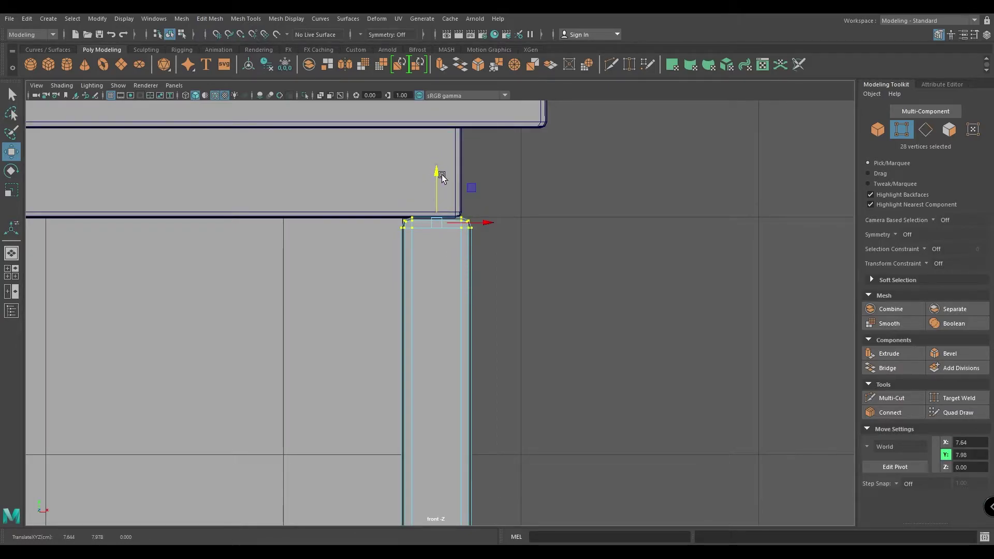
Move the post's bottom vertices down to Y -7.98 so they align with the wall's base, and deselect them
scroll(466, 290, down, 7)
alt+middle_drag(476, 333, 475, 124)
alt+middle_drag(475, 316, 473, 40)
alt+middle_drag(469, 518, 470, 269)
alt+right_drag(470, 297, 502, 448)
alt+middle_drag(502, 448, 508, 389)
alt+right_drag(508, 389, 522, 406)
alt+right_drag(479, 370, 468, 440)
alt+middle_drag(468, 440, 465, 365)
drag(493, 294, 560, 333)
drag(460, 262, 458, 279)
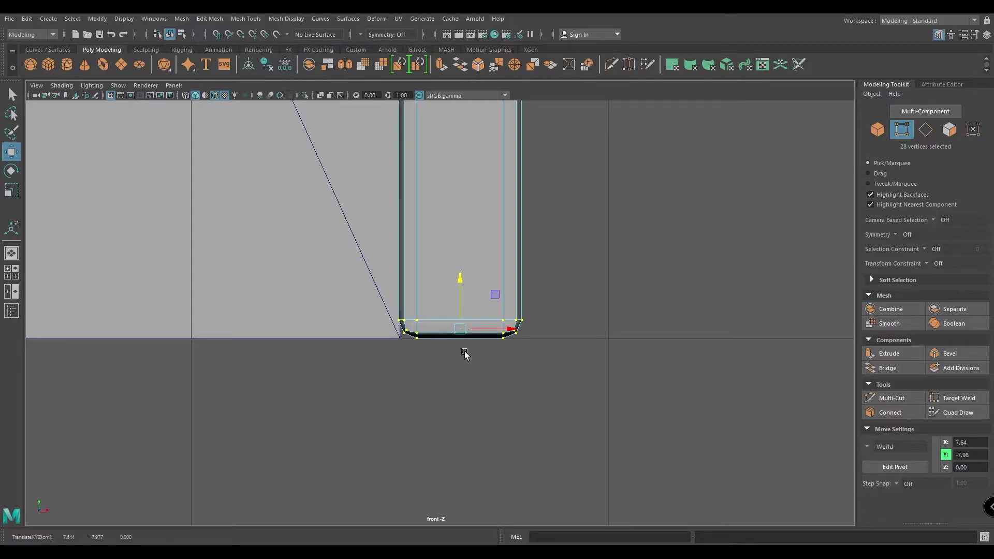
click(459, 253)
key(space)
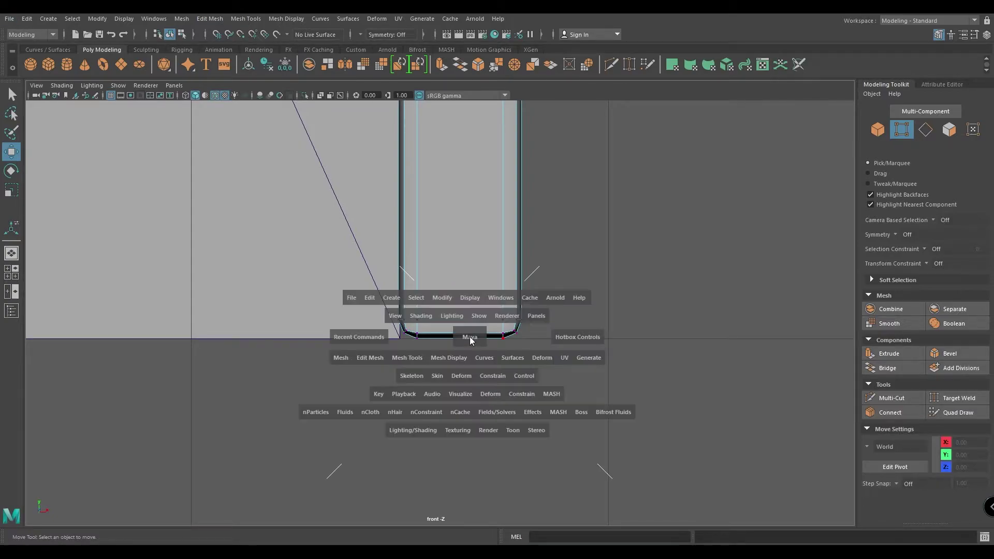
Return to object selection and shift the corner post along X to 7.65, against the wall's side edge in the front view
drag(472, 342, 473, 312)
right_drag(487, 275, 535, 251)
scroll(561, 309, down, 5)
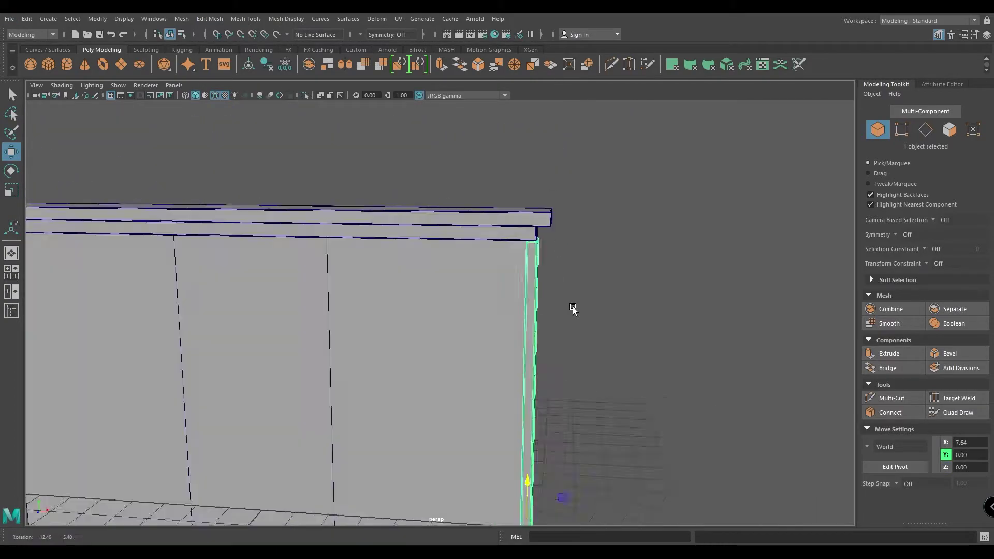
alt+drag(561, 312, 588, 339)
key(space)
key(space)
drag(604, 372, 613, 402)
alt+middle_drag(494, 279, 491, 512)
key(f)
scroll(438, 289, up, 15)
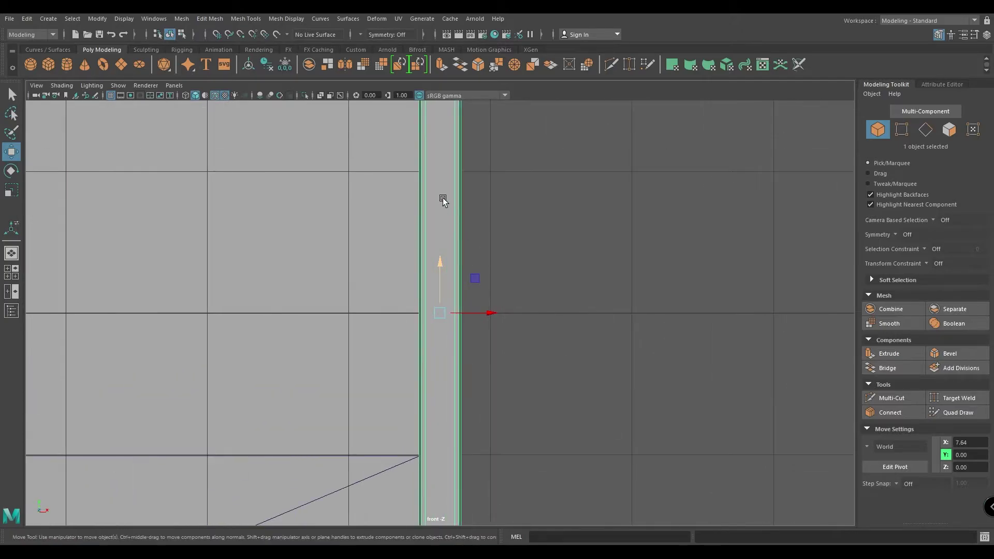
key(4)
drag(484, 313, 492, 313)
Duplicate the corner post and place the copy at X -7.65 against the wall's opposite side edge
key(6)
key(space)
click(482, 311)
scroll(416, 233, down, 4)
alt+drag(416, 234, 375, 348)
alt+middle_drag(379, 368, 429, 317)
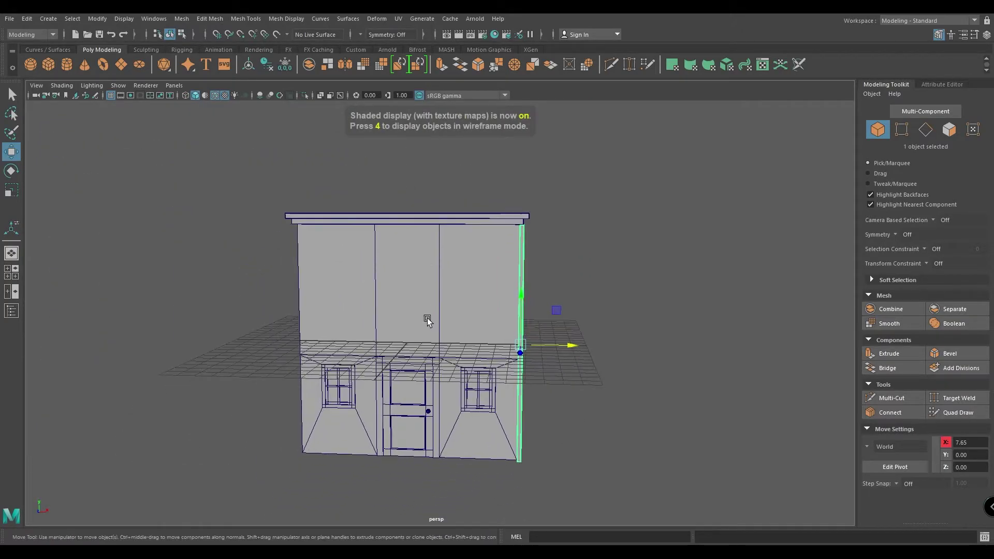
drag(572, 345, 353, 397)
key(space)
scroll(315, 345, down, 5)
scroll(315, 343, down, 5)
scroll(515, 262, up, 7)
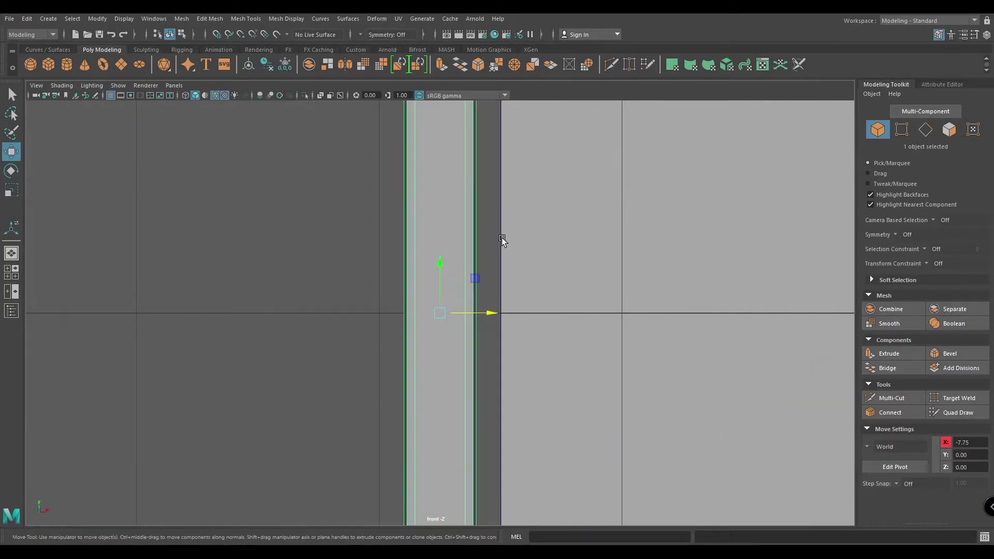
drag(489, 313, 542, 307)
Select the wall's bottom vertices in the front view and move them down to about Y -8.97
key(space)
drag(470, 388, 469, 420)
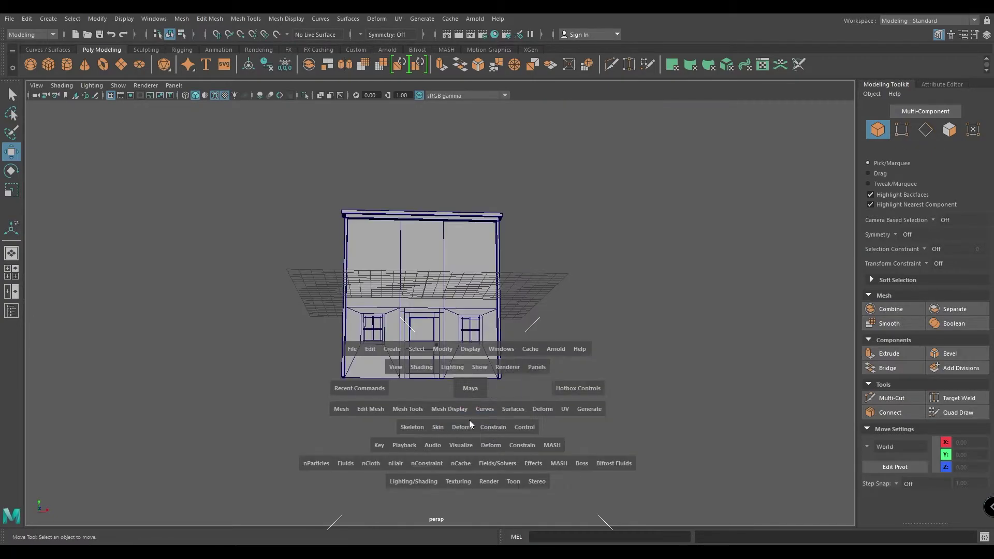
scroll(470, 417, down, 5)
alt+middle_drag(470, 418, 303, 161)
alt+middle_drag(469, 351, 409, 225)
scroll(401, 225, down, 4)
alt+middle_drag(440, 364, 316, 431)
click(393, 336)
right_drag(316, 430, 260, 268)
drag(775, 541, 775, 541)
alt+middle_drag(451, 460, 436, 305)
key(ctrl+z)
drag(136, 254, 716, 411)
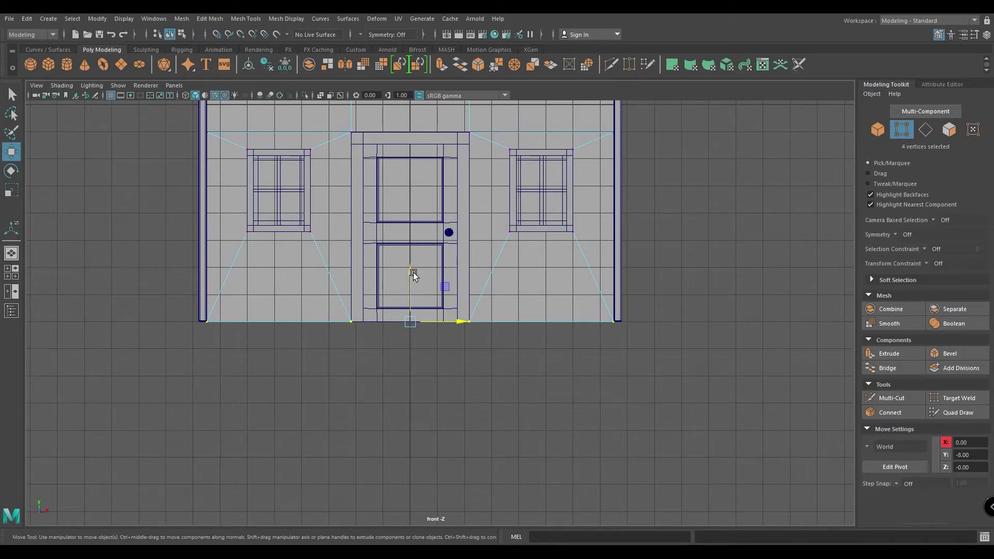
drag(413, 266, 410, 307)
key(ctrl+z)
drag(411, 269, 412, 295)
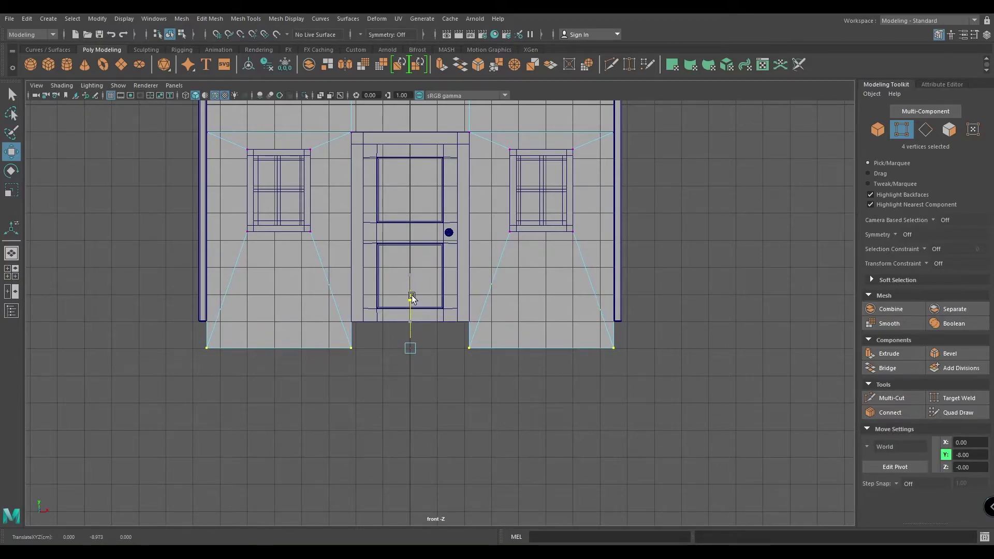
Select both corner posts and lower their bottom vertices to Y -8.92, level with the wall's base
right_drag(576, 293, 627, 251)
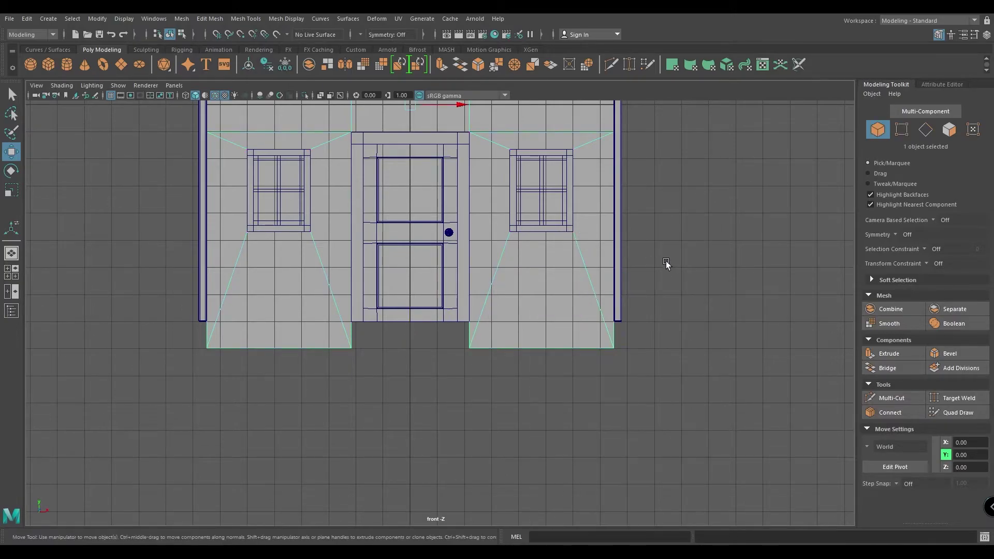
scroll(651, 310, up, 2)
click(638, 315)
shift+click(173, 291)
right_drag(672, 266, 635, 265)
drag(678, 281, 614, 360)
shift+drag(121, 301, 191, 339)
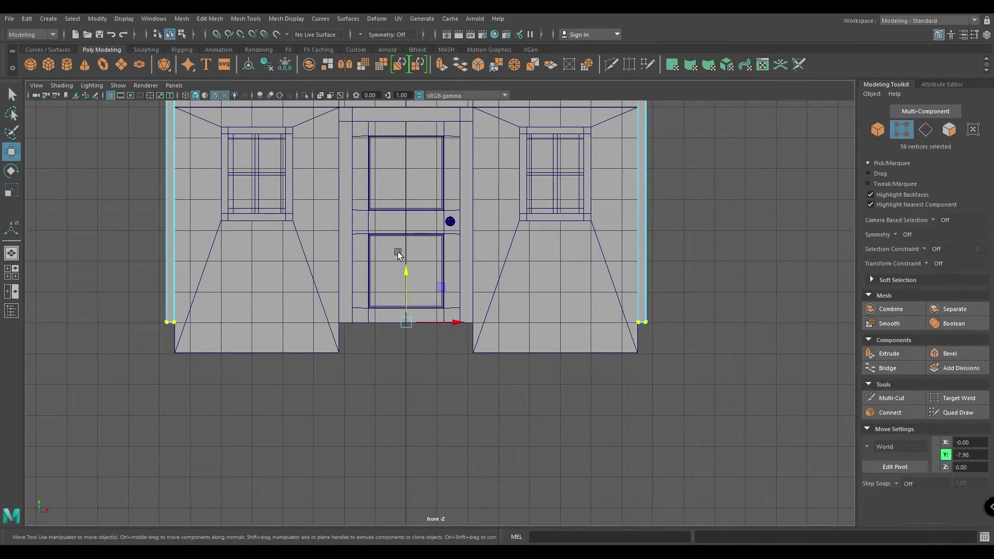
drag(405, 271, 406, 275)
key(ctrl+z)
key(ctrl+z)
shift+drag(122, 277, 690, 405)
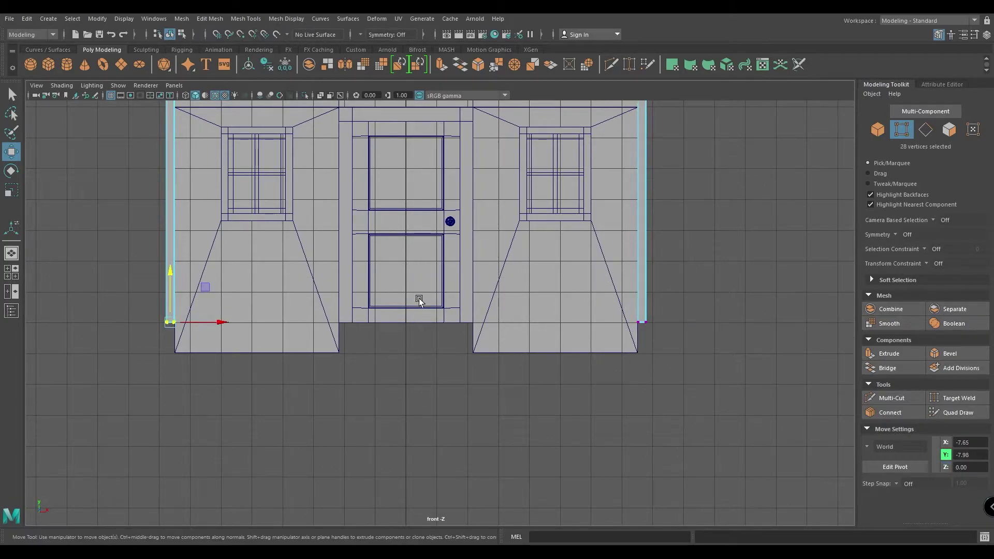
shift+drag(195, 303, 867, 427)
drag(405, 265, 405, 294)
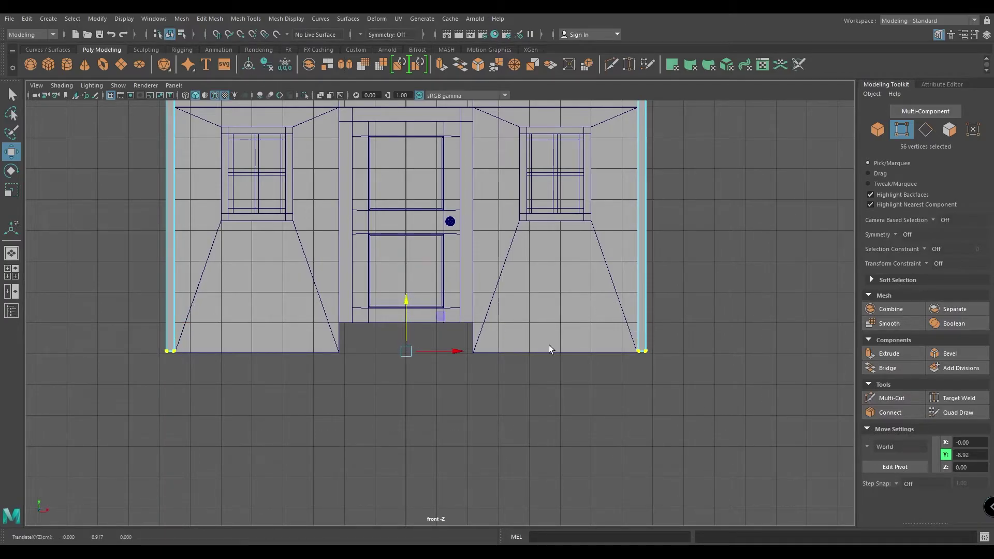
Return to object selection, deselect the posts and inspect the extended wall base in perspective
key(f)
alt+middle_drag(828, 362, 565, 370)
alt+right_drag(648, 377, 717, 402)
middle_drag(700, 319, 699, 326)
key(space)
drag(699, 325, 702, 301)
key(6)
right_drag(567, 296, 614, 250)
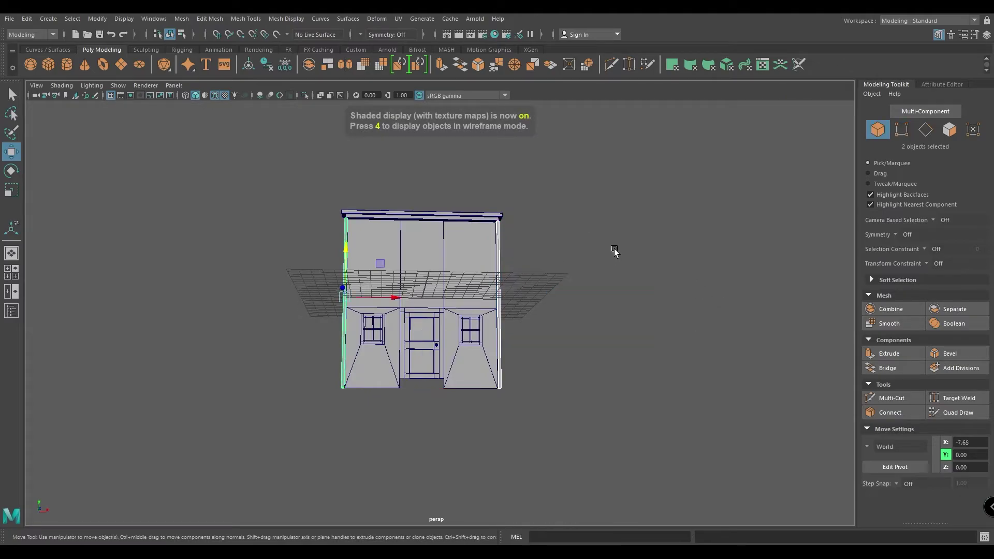
click(551, 381)
scroll(551, 381, up, 4)
alt+drag(550, 381, 482, 414)
alt+drag(408, 465, 472, 377)
scroll(492, 450, up, 4)
alt+drag(488, 432, 457, 438)
scroll(495, 435, down, 3)
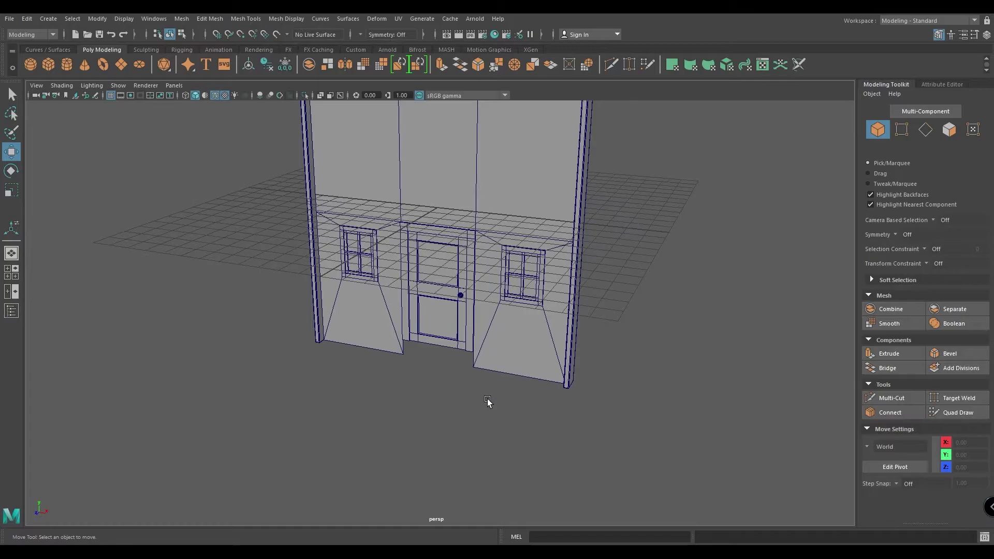
alt+drag(488, 402, 465, 400)
Add a polygon cube and move it down to Y -8.50, with its top flush against the door's base
shift+right_drag(348, 338, 343, 368)
scroll(401, 371, up, 2)
drag(434, 170, 428, 311)
key(space)
drag(429, 352, 459, 387)
key(space)
alt+right_drag(459, 386, 438, 281)
alt+middle_drag(364, 312, 479, 303)
alt+right_drag(348, 368, 354, 338)
alt+middle_drag(353, 337, 387, 356)
alt+right_drag(388, 356, 401, 370)
alt+middle_drag(401, 370, 439, 379)
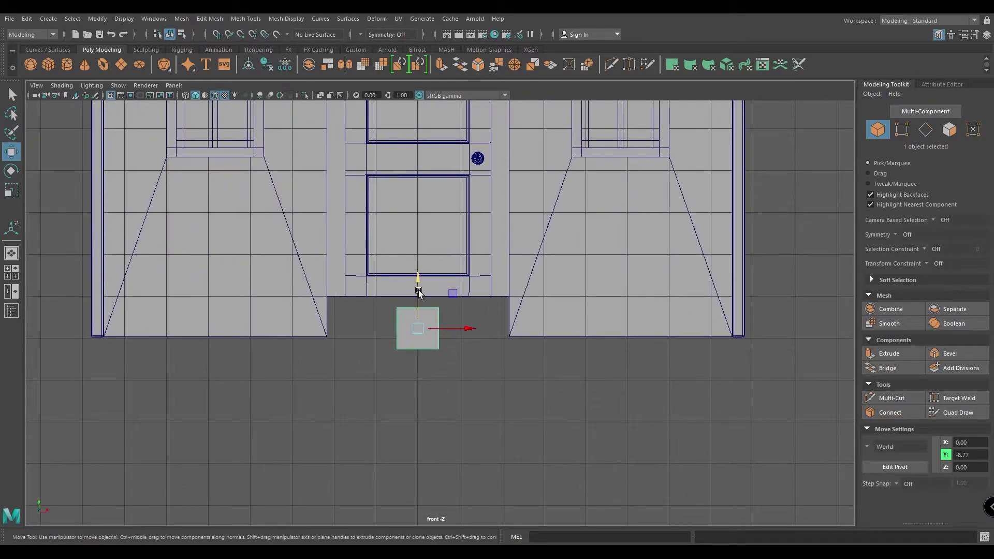
drag(418, 293, 421, 262)
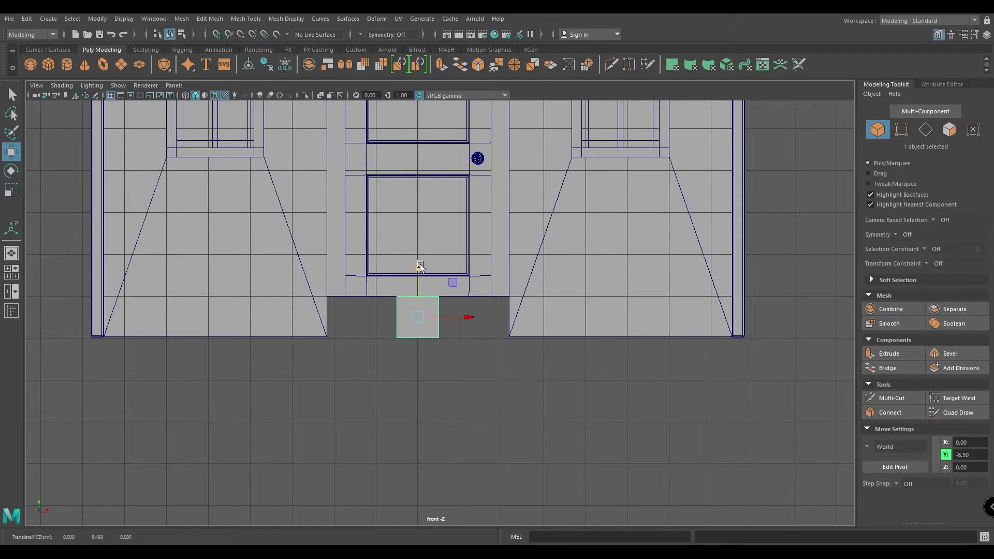
Raise the cube's bottom vertices to about Y -8.27 and stretch its ends to the posts' outer edges, at X 7.76 on the positive side
right_drag(445, 353, 387, 266)
right_drag(397, 339, 345, 259)
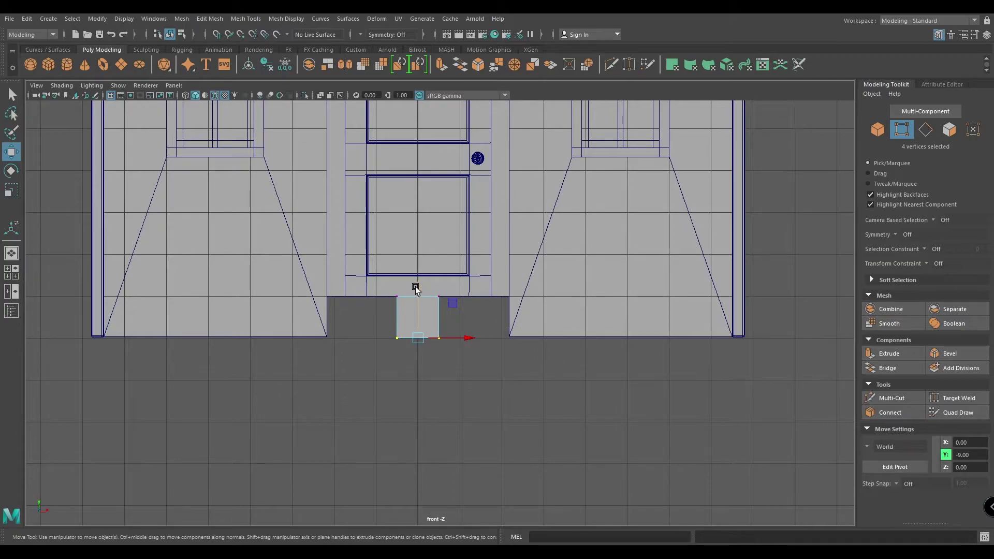
drag(416, 287, 424, 256)
drag(384, 327, 284, 305)
drag(154, 303, 145, 304)
drag(355, 219, 786, 293)
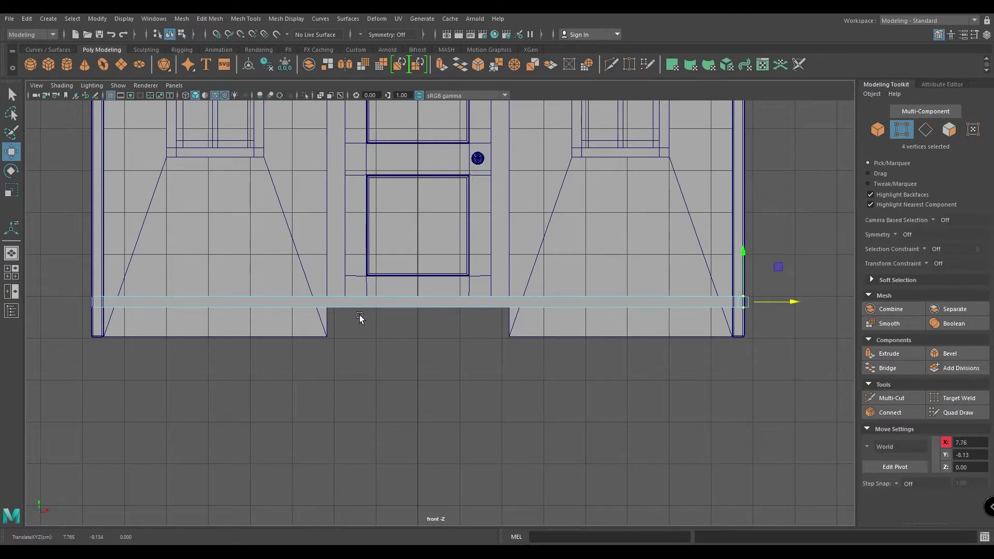
Return to object selection and move the thin slab forward to Z 0.57, in front of the wall
key(space)
drag(359, 315, 337, 338)
alt+right_drag(337, 338, 384, 414)
alt+drag(384, 413, 326, 404)
right_drag(296, 257, 344, 250)
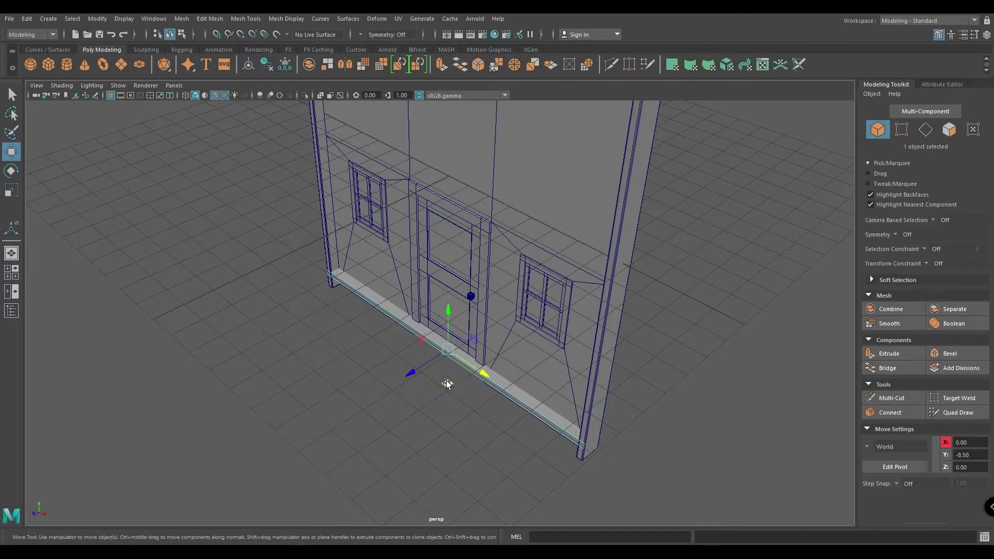
drag(414, 371, 407, 327)
key(space)
key(4)
scroll(438, 456, up, 2)
drag(374, 314, 374, 262)
key(space)
key(6)
mouse_move(412, 335)
alt+mouse_down()
mouse_move(455, 355)
mouse_move(329, 353)
alt+mouse_up()
Move the slab's front vertices out to Z 3.49 to deepen it into a doorstep platform
key(space)
alt+right_drag(390, 359, 344, 335)
right_drag(345, 265, 263, 276)
drag(732, 387, 72, 286)
drag(397, 350, 412, 430)
key(space)
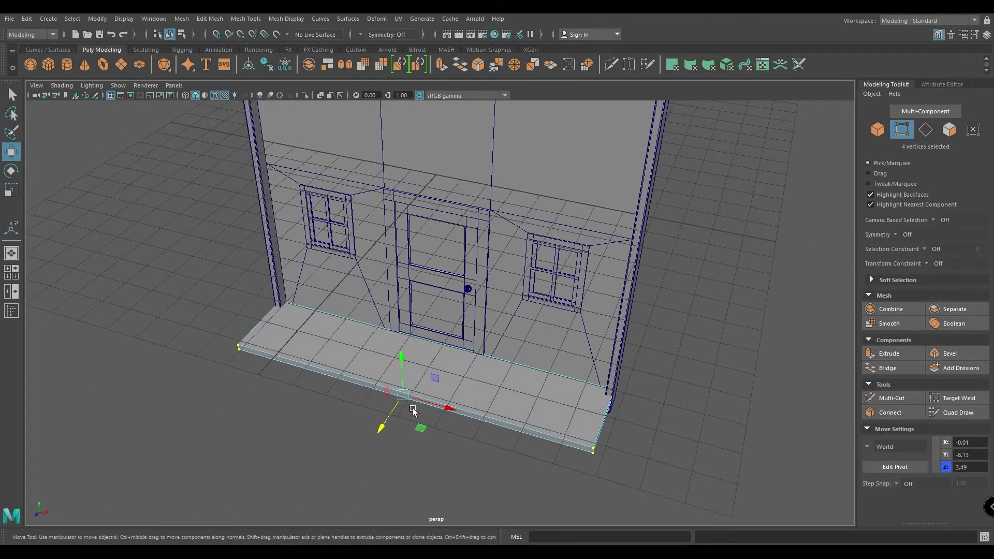
Extrude the platform's bottom face with an offset of 0.45 to inset it
right_drag(210, 364, 269, 252)
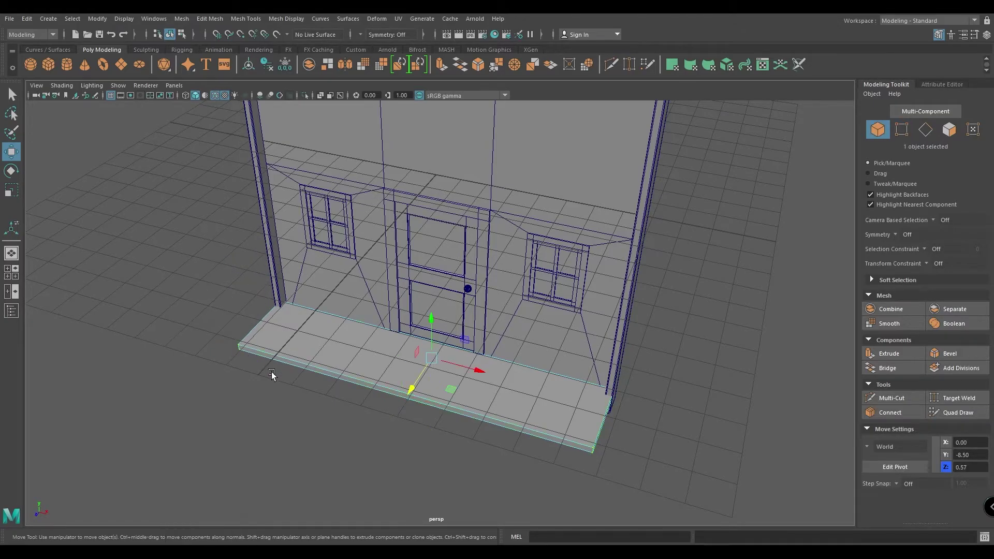
alt+drag(269, 362, 305, 311)
right_drag(317, 285, 315, 346)
click(316, 346)
key(ctrl+e)
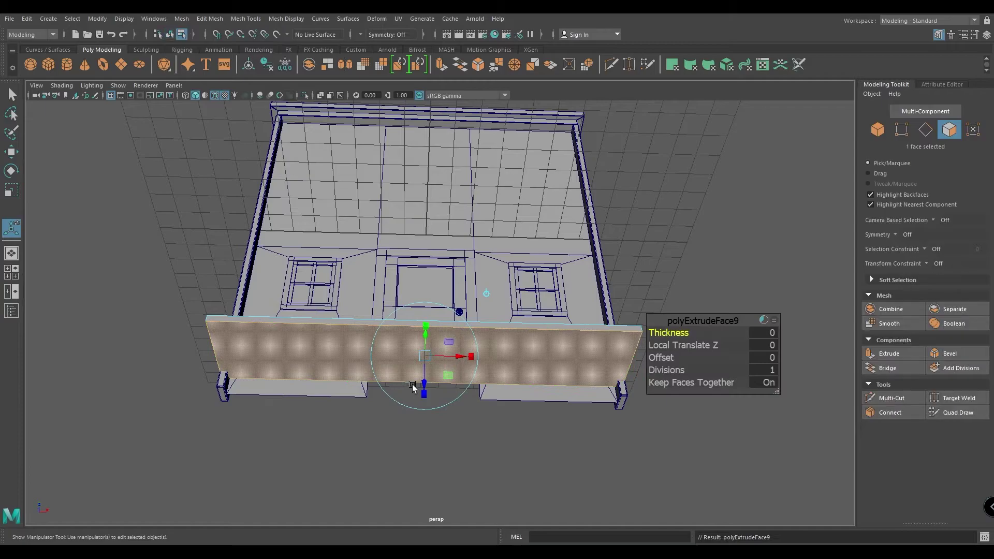
drag(662, 358, 684, 356)
click(756, 359)
key(BackSpace)
text(0.46)
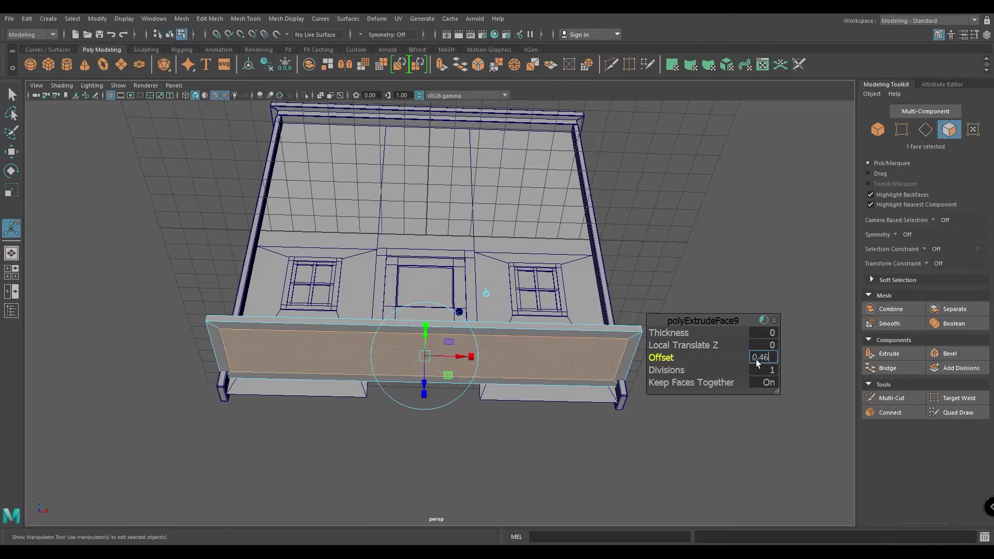
key(BackSpace)
text(5)
key(Return)
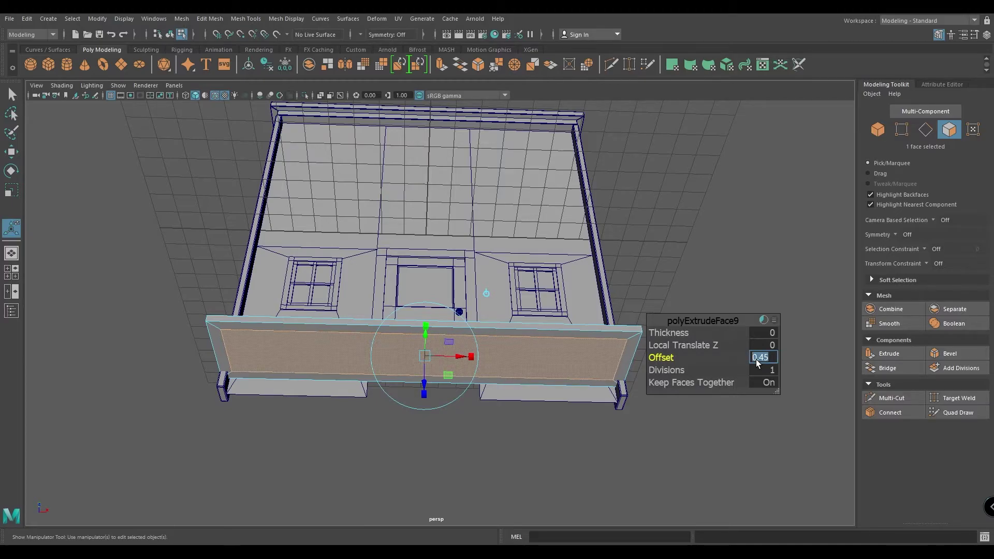
click(725, 316)
key(w)
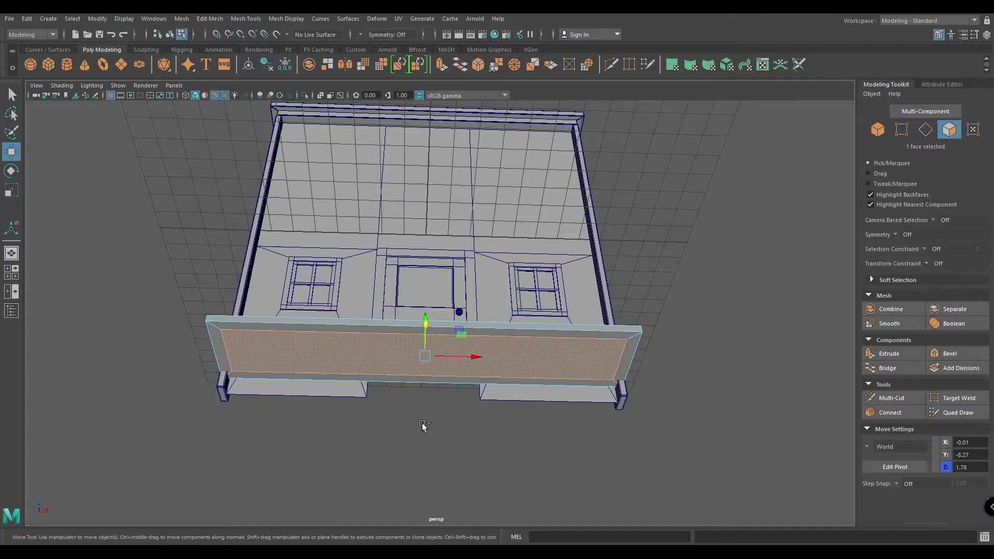
Extrude the inset bottom face with a thickness of 0.45 and raise it slightly in the front view to thin the lower tier
key(ctrl+e)
alt+drag(462, 375, 513, 364)
drag(667, 326, 692, 330)
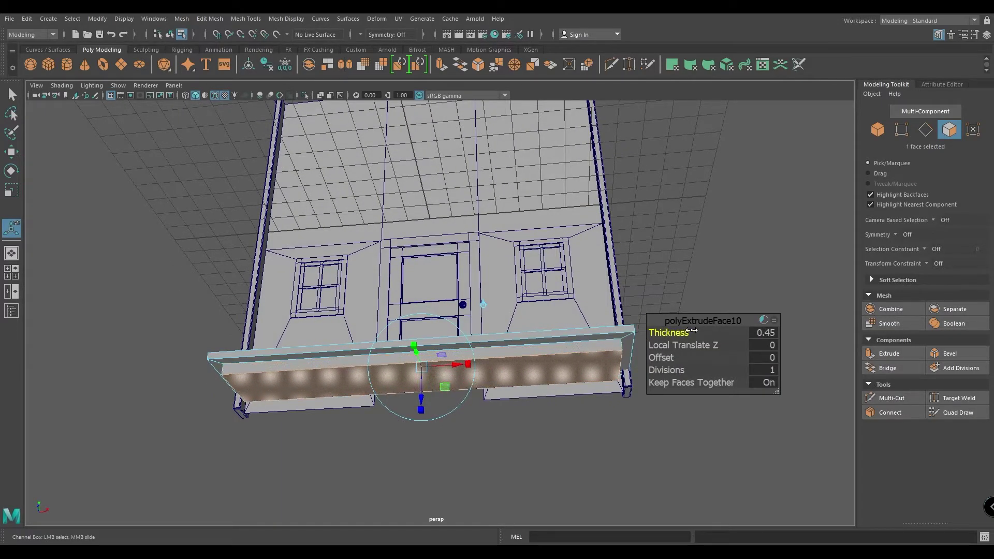
key(w)
key(space)
drag(595, 325, 589, 355)
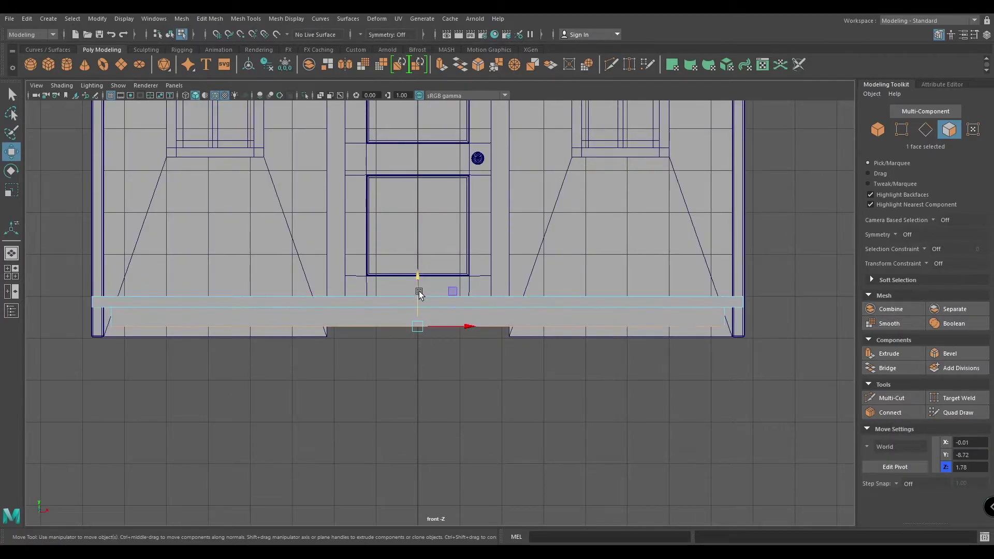
drag(418, 277, 418, 283)
drag(418, 287, 418, 260)
key(space)
alt+drag(409, 334, 388, 357)
right_drag(137, 264, 183, 252)
click(175, 395)
Add a polygon cylinder and lower it to the bottom of the door in the front view
alt+drag(176, 395, 258, 450)
scroll(328, 447, down, 3)
alt+drag(328, 447, 414, 455)
scroll(398, 362, up, 3)
shift+right_drag(230, 337, 184, 342)
alt+drag(332, 244, 470, 412)
key(space)
scroll(448, 331, down, 3)
scroll(445, 310, down, 1)
alt+middle_drag(442, 236, 432, 379)
drag(424, 177, 466, 344)
Rotate the cylinder to lie horizontally across the door and set its radius to 0.1
key(e)
key(t)
key(space)
scroll(486, 383, up, 4)
alt+middle_drag(509, 421, 494, 337)
scroll(529, 392, up, 3)
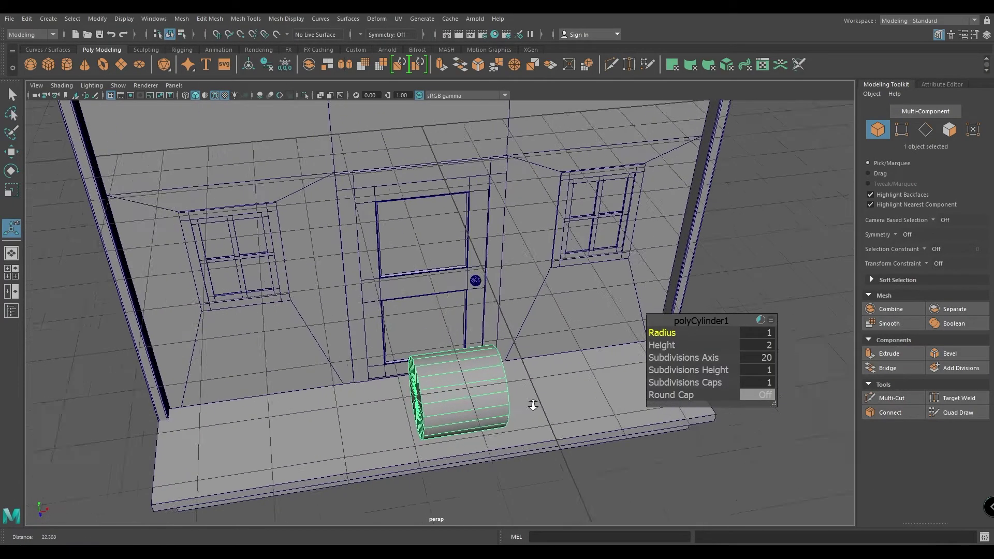
alt+drag(530, 393, 624, 385)
drag(661, 334, 573, 392)
scroll(574, 347, down, 3)
scroll(561, 392, up, 3)
click(756, 334)
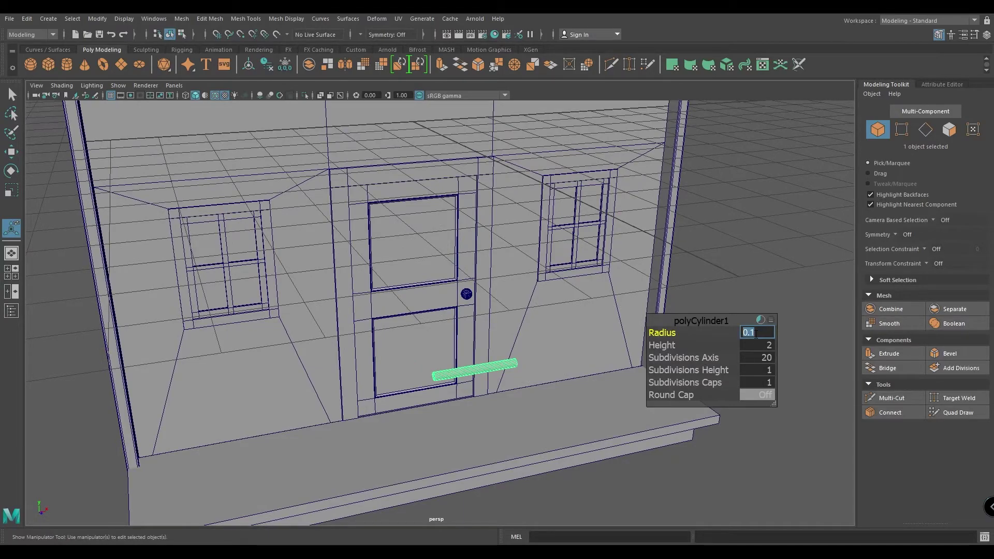
Set the cylinder's height to 3.5 and its axis subdivisions to 16
drag(671, 344, 720, 342)
scroll(484, 399, down, 1)
alt+drag(483, 399, 448, 401)
drag(669, 344, 705, 344)
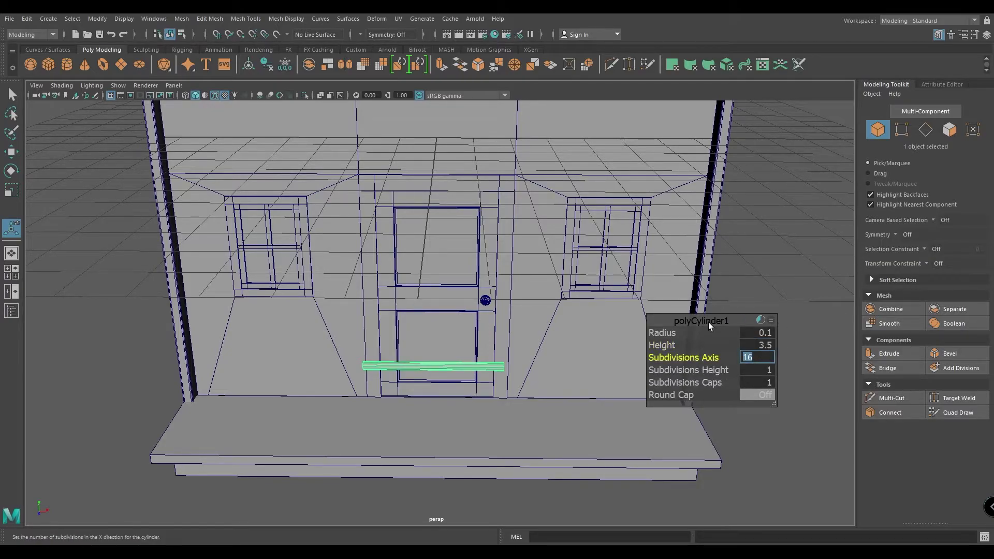
Add a second polygon cylinder and place it at the platform's front edge, at Y -7.13 and Z 3.47
key(w)
click(761, 446)
alt+drag(761, 446, 566, 483)
alt+right_drag(565, 483, 572, 409)
alt+middle_drag(571, 406, 580, 393)
shift+right_drag(545, 434, 489, 340)
alt+drag(492, 269, 496, 233)
alt+middle_drag(474, 135, 485, 180)
drag(488, 112, 496, 300)
drag(484, 360, 484, 380)
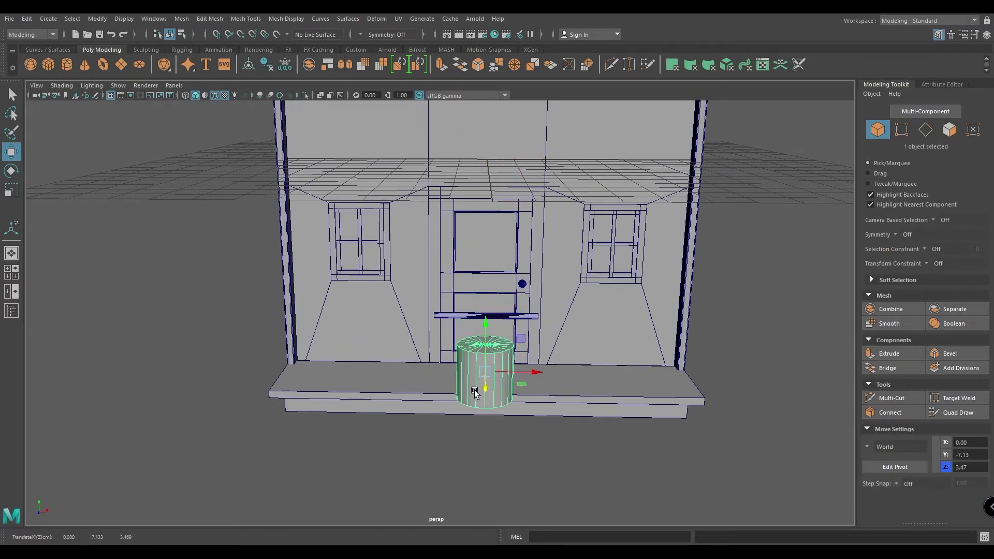
Set the new cylinder's radius to 0.07 and its axis subdivisions to 14
key(t)
alt+drag(512, 343, 622, 462)
click(760, 334)
text(0.7)
key(Return)
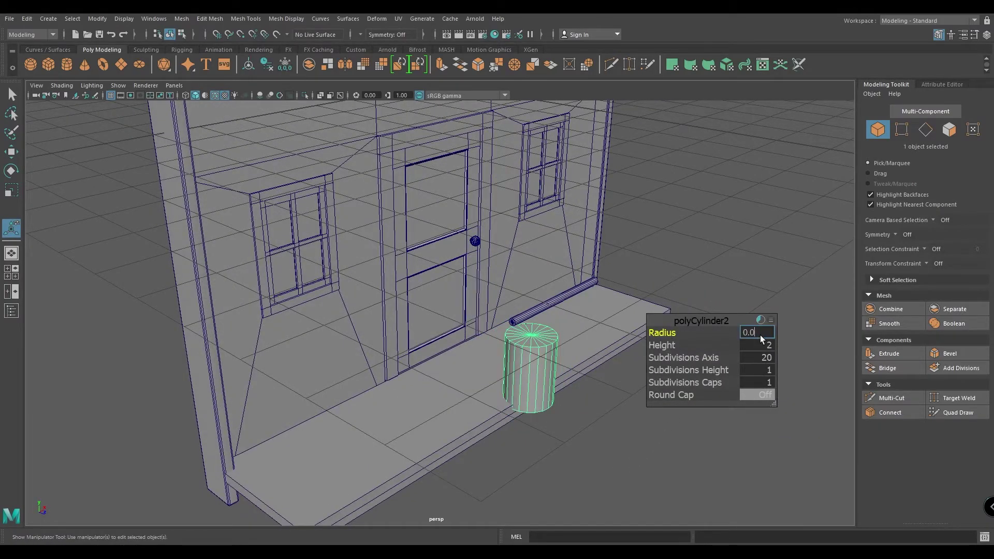
key(Return)
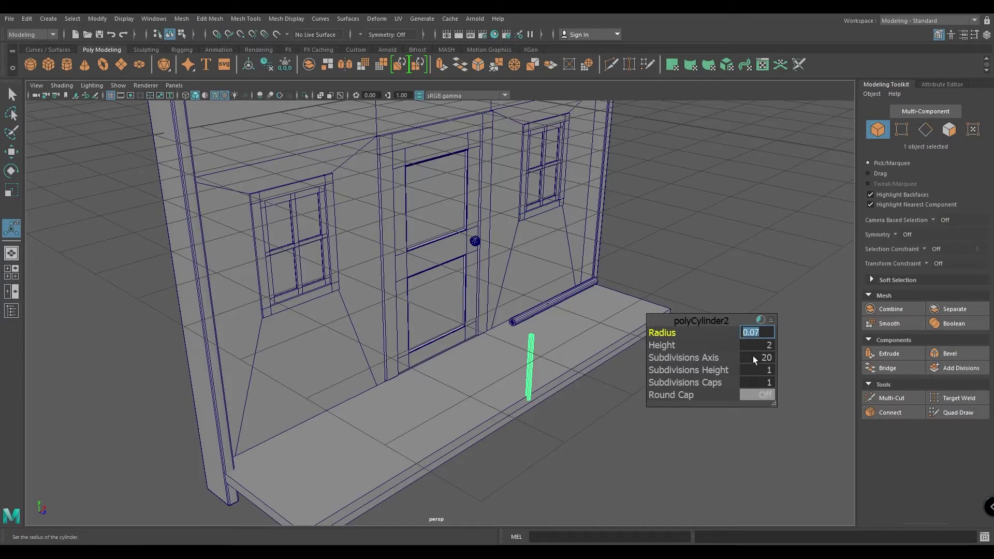
click(754, 356)
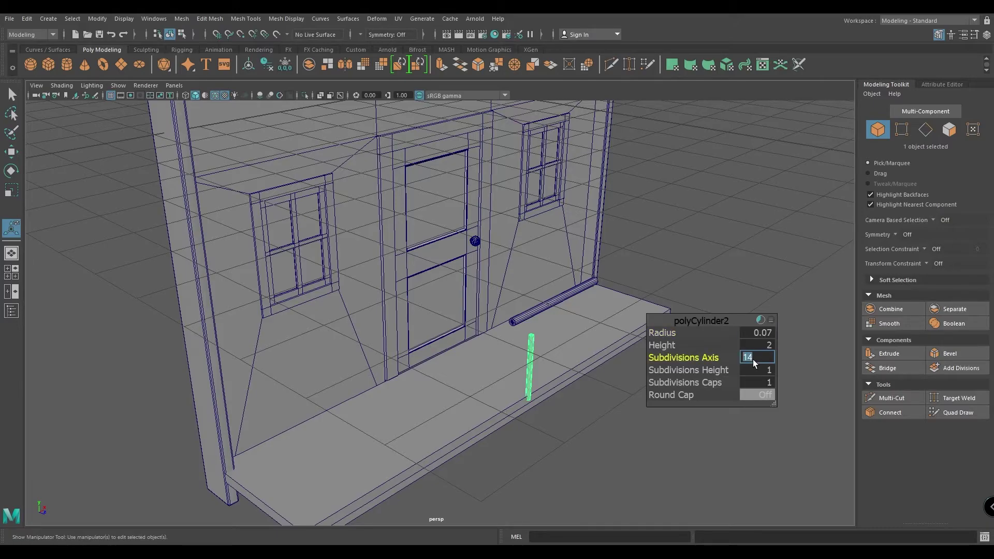
Raise the thin post in the front view to Y -7.00 so its base rests on the platform
alt+right_drag(462, 337, 518, 466)
alt+drag(518, 466, 483, 452)
key(w)
key(space)
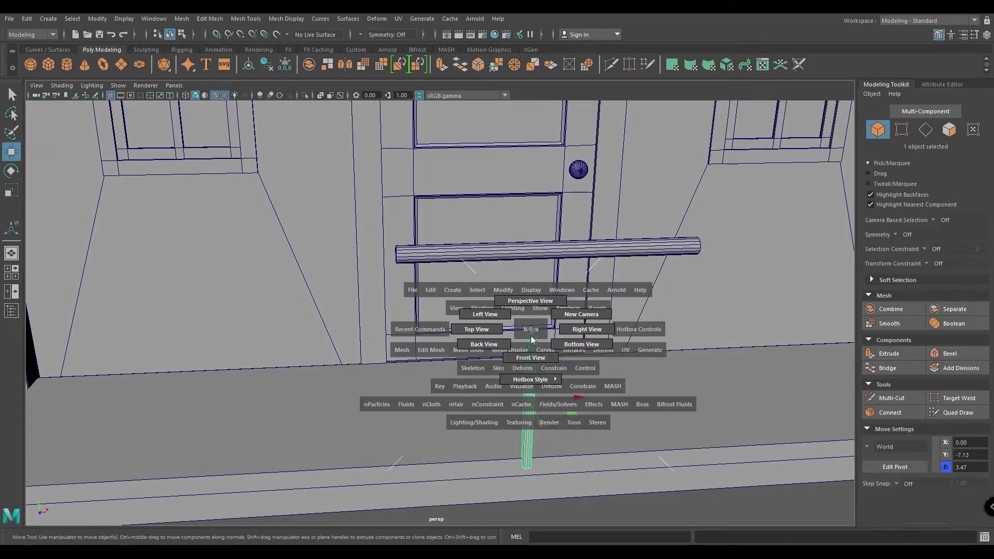
drag(530, 334, 532, 357)
alt+right_drag(399, 345, 421, 404)
alt+middle_drag(421, 403, 455, 326)
alt+right_drag(454, 325, 532, 476)
drag(466, 369, 466, 361)
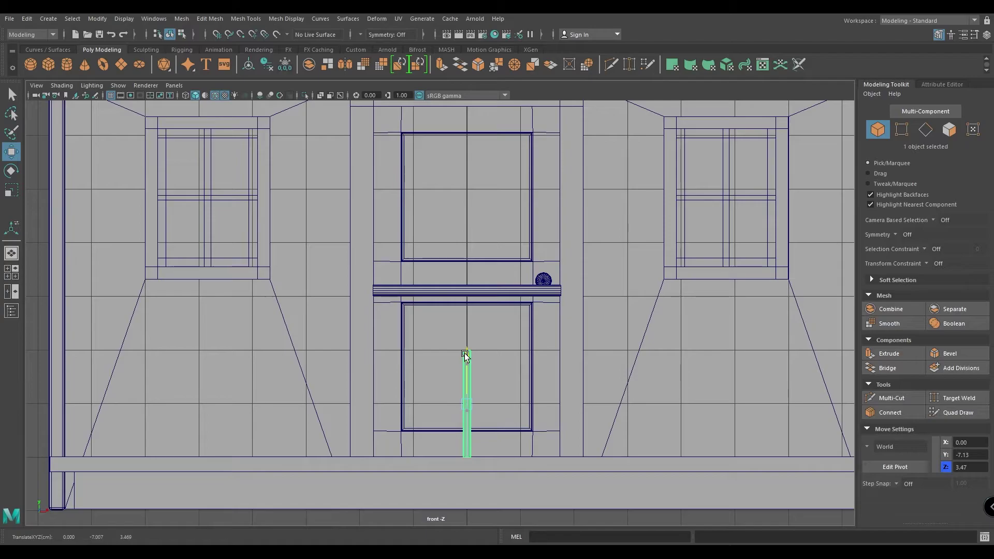
Lower the horizontal bar onto the post's top and shift it sideways to X 1.40 so it overhangs the post
click(462, 290)
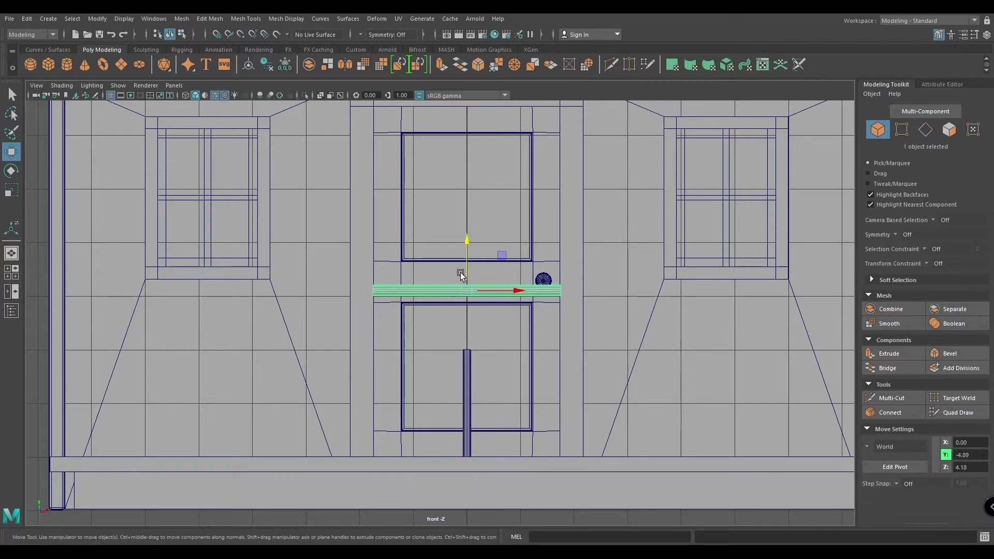
scroll(474, 259, up, 1)
drag(469, 234, 465, 295)
scroll(498, 341, down, 2)
drag(497, 338, 563, 333)
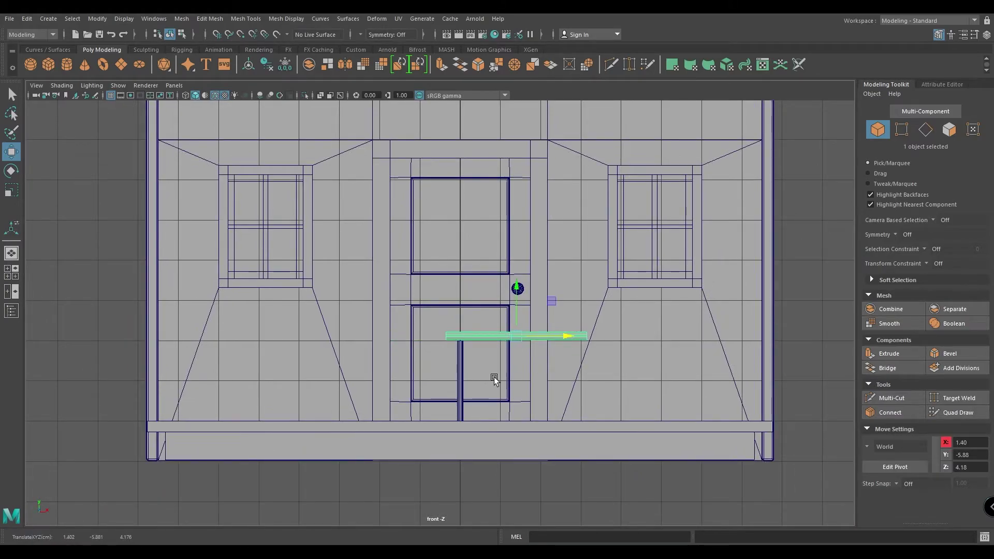
Duplicate the post and place the copy under the bar's other end at X 2.88
click(460, 383)
scroll(550, 477, up, 2)
alt+middle_drag(551, 477, 437, 424)
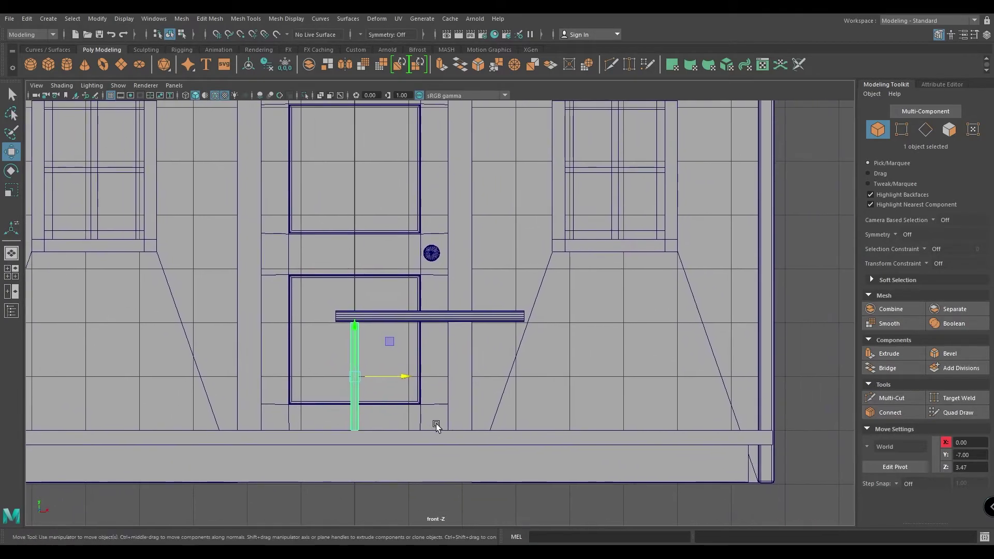
drag(402, 380, 558, 379)
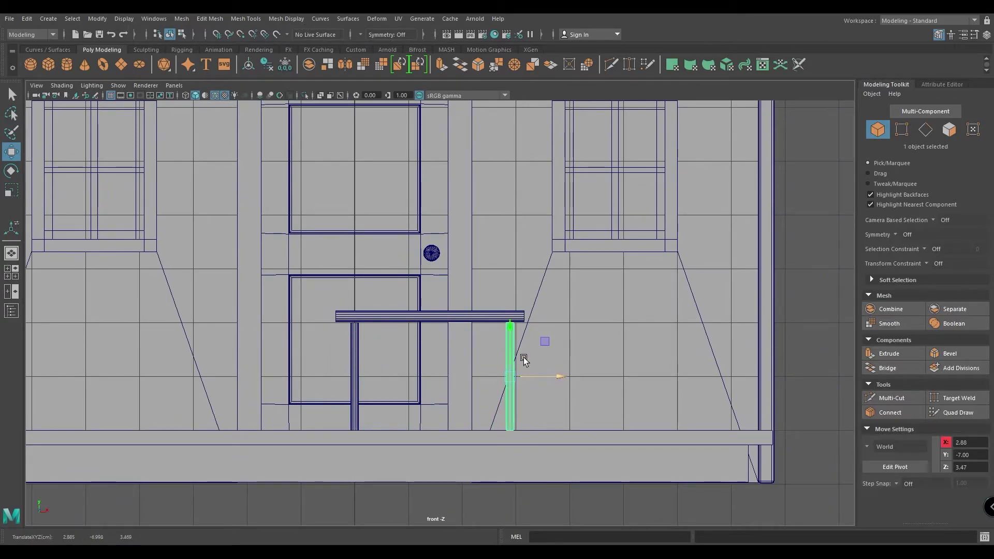
Lower the bar slightly to Y -5.93 so it sits onto both post tops
scroll(475, 325, up, 4)
click(448, 315)
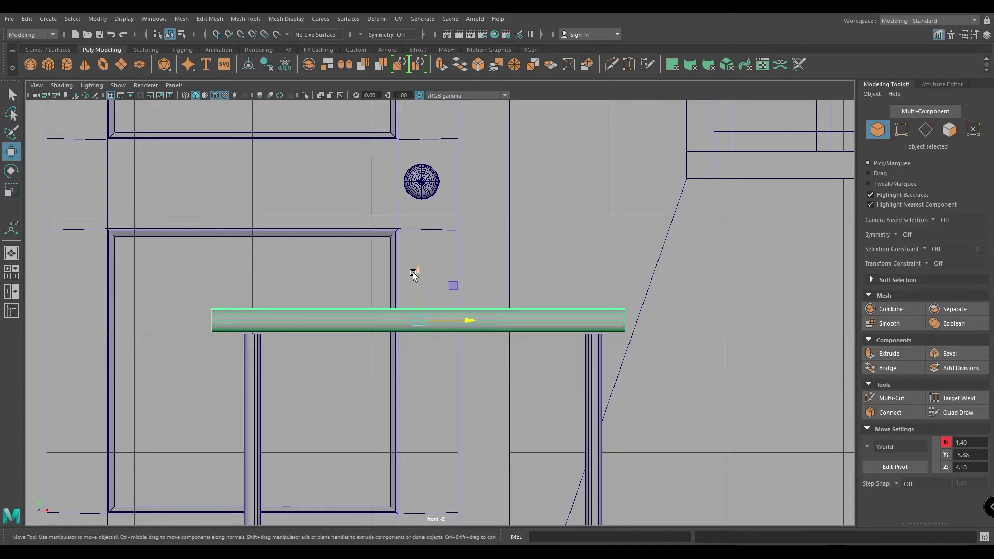
drag(412, 272, 412, 278)
Move the bar back over the two posts in the top view and centre it between them at X 1.44, Z 3.47
key(space)
drag(584, 372, 536, 377)
key(4)
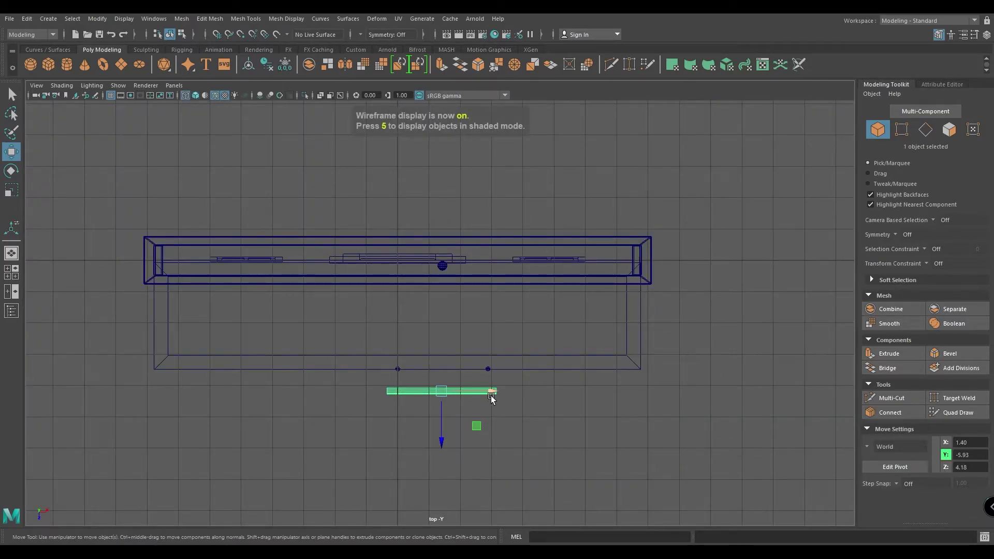
key(f)
scroll(462, 351, down, 2)
drag(441, 369, 440, 461)
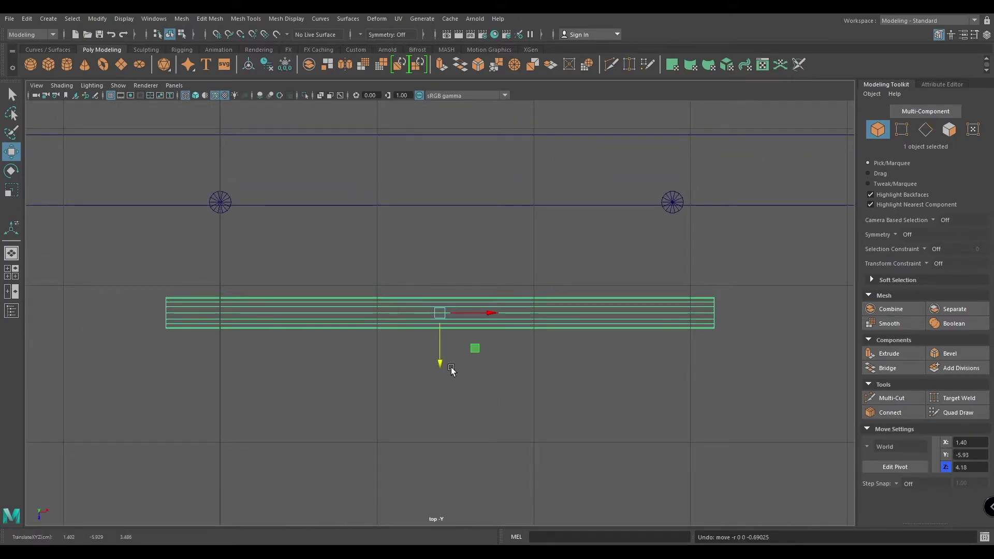
drag(440, 368, 460, 259)
drag(496, 206, 491, 157)
Select the bar and both posts together and move them inward from the platform's front edge to Z 3.22
key(space)
alt+right_drag(486, 280, 448, 328)
key(6)
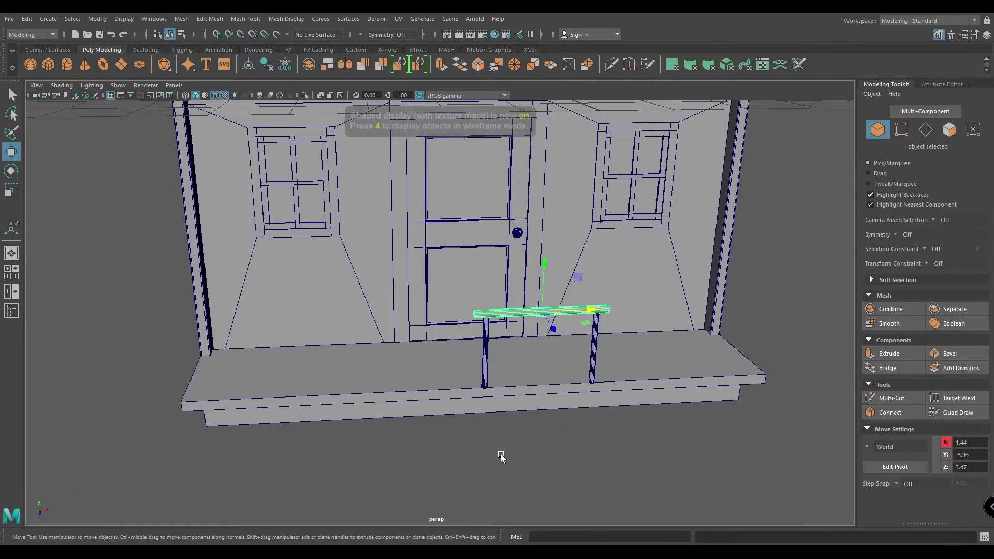
click(498, 449)
alt+drag(517, 466, 464, 467)
click(487, 461)
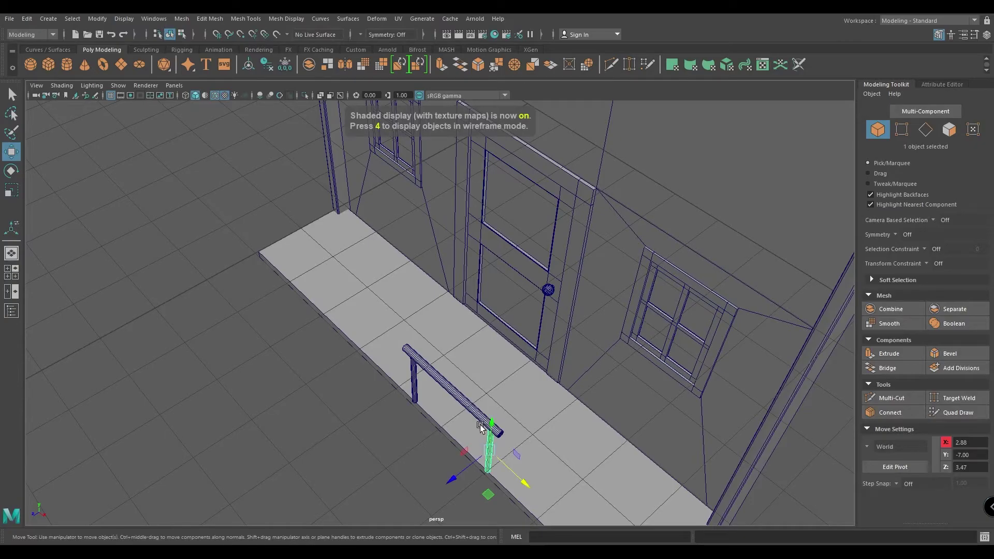
shift+click(473, 411)
shift+click(412, 381)
drag(374, 398, 381, 393)
Lower the whole railing slightly in the front view to Y -7.02 so the posts sink into the platform
key(space)
drag(458, 362, 466, 373)
alt+middle_drag(467, 374, 461, 243)
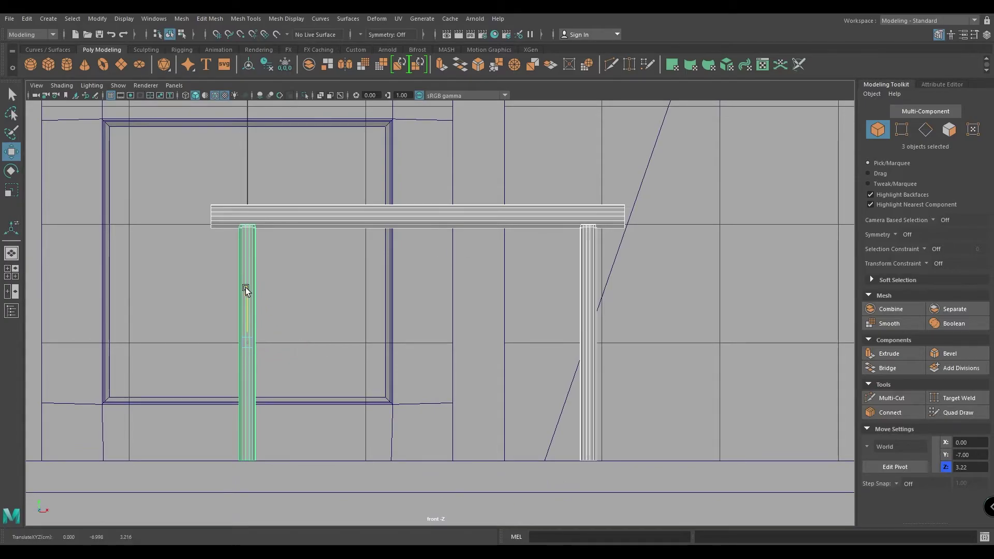
drag(245, 287, 245, 290)
Move the railing to one side of the door and place a duplicate on the other side at X -4.90
scroll(264, 257, down, 4)
alt+drag(264, 257, 300, 372)
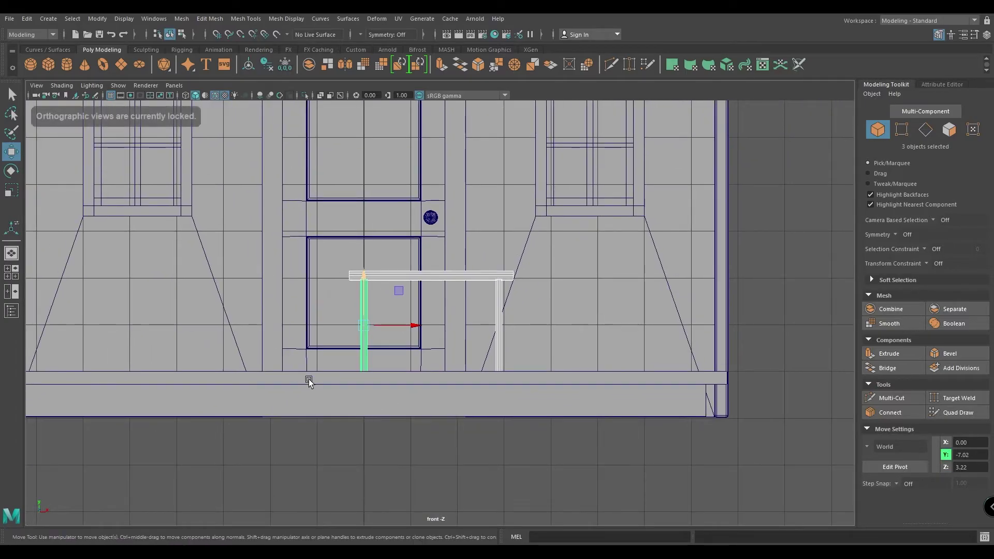
key(space)
click(345, 415)
key(space)
drag(378, 396, 418, 443)
scroll(427, 362, down, 2)
drag(414, 333, 189, 268)
key(ctrl+d)
key(space)
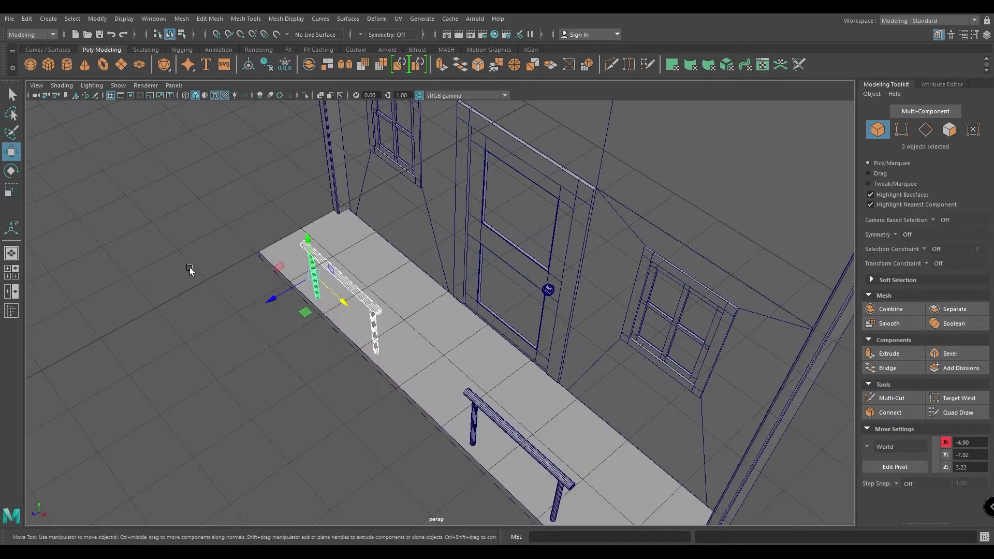
Add a polygon cube and move it behind the facade to Z -4.91
click(233, 375)
alt+drag(233, 375, 281, 278)
alt+middle_drag(281, 278, 244, 372)
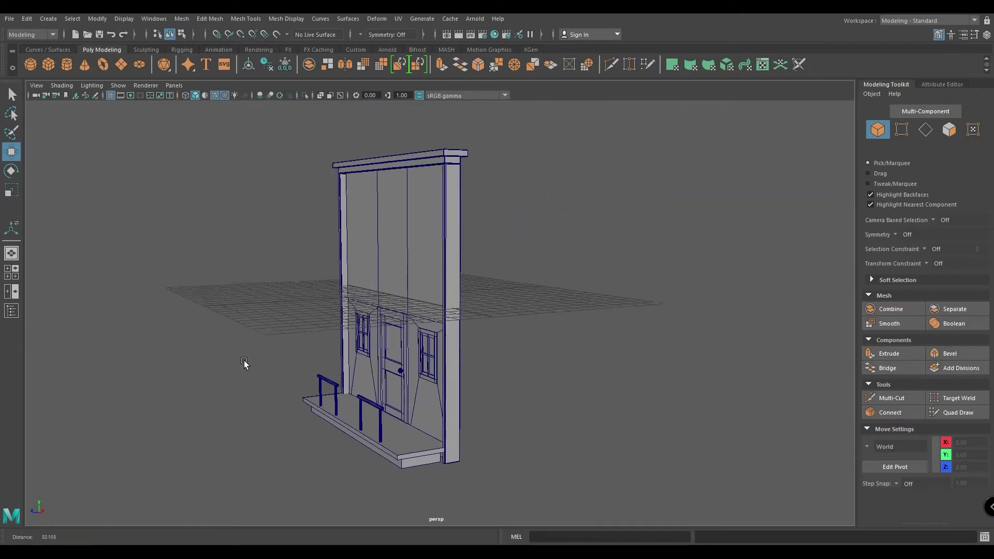
alt+drag(244, 372, 280, 326)
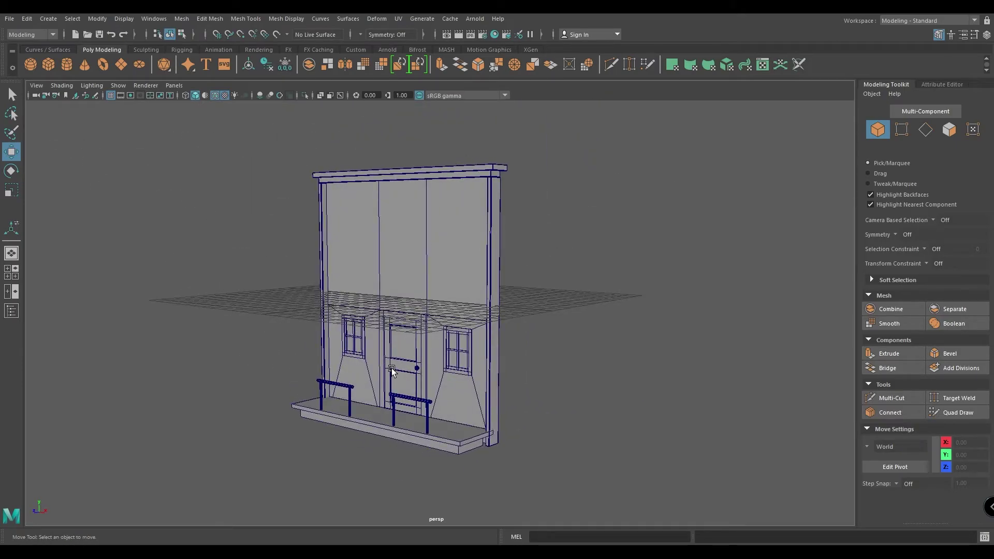
alt+drag(478, 378, 357, 305)
shift+right_drag(377, 238, 377, 274)
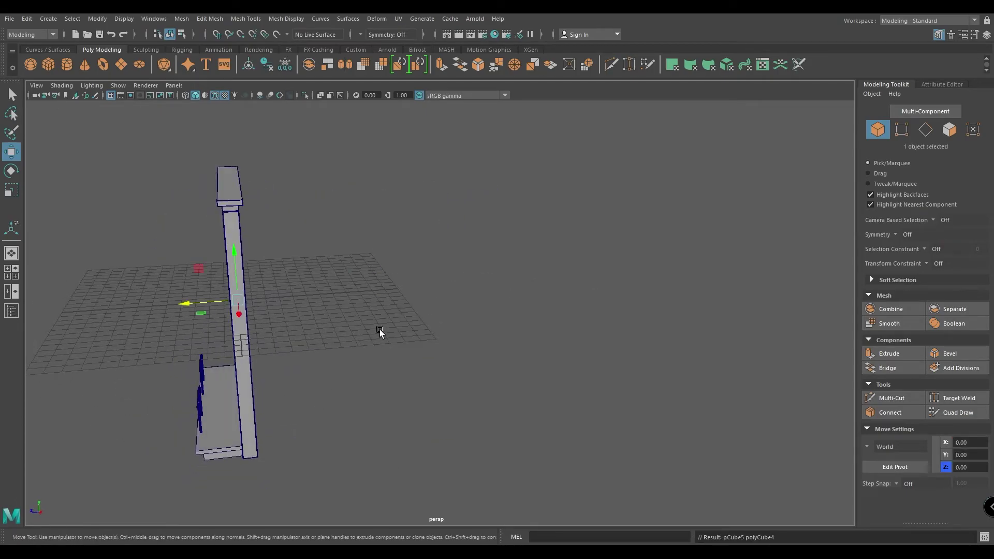
alt+drag(381, 329, 356, 357)
drag(210, 280, 279, 284)
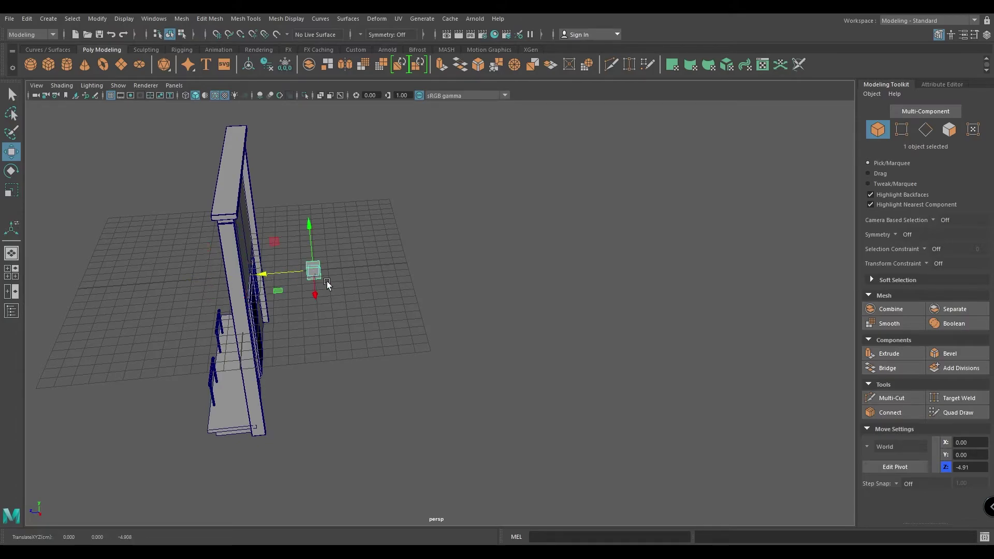
Set the cube's width to 15 and its height to 10
key(t)
click(754, 336)
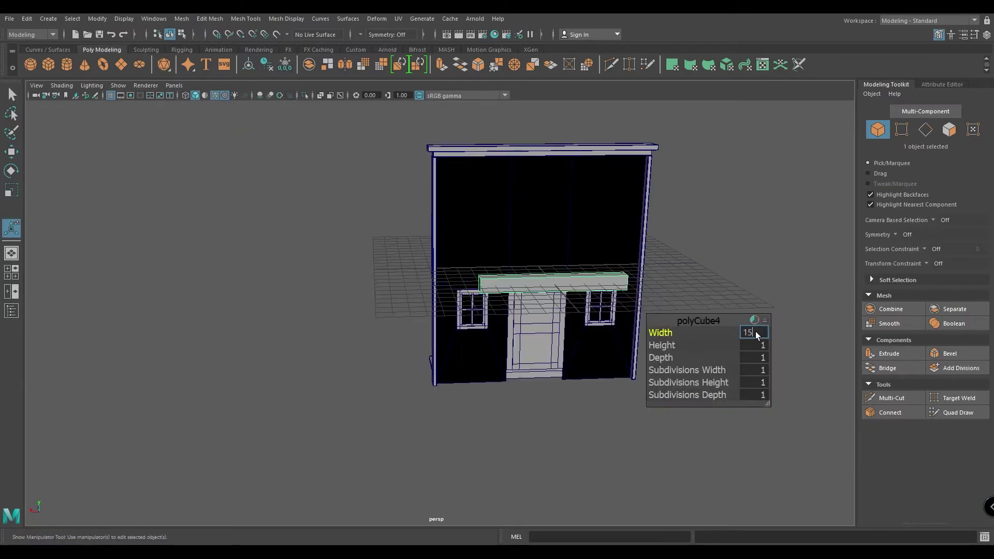
text(15)
key(Return)
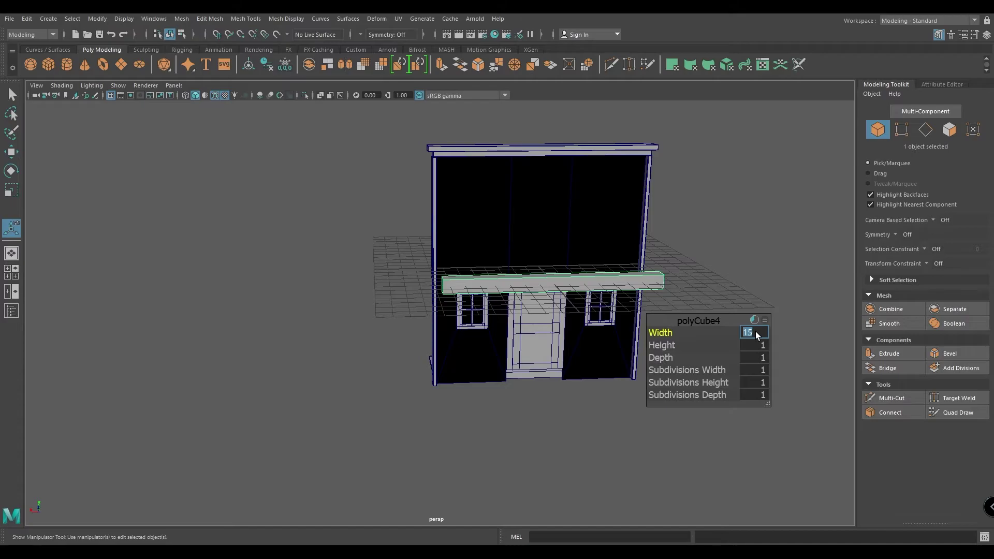
click(760, 346)
text(10)
key(Return)
Compare the cube with the facade in the front view and set its depth to 15
alt+drag(511, 398, 555, 400)
key(space)
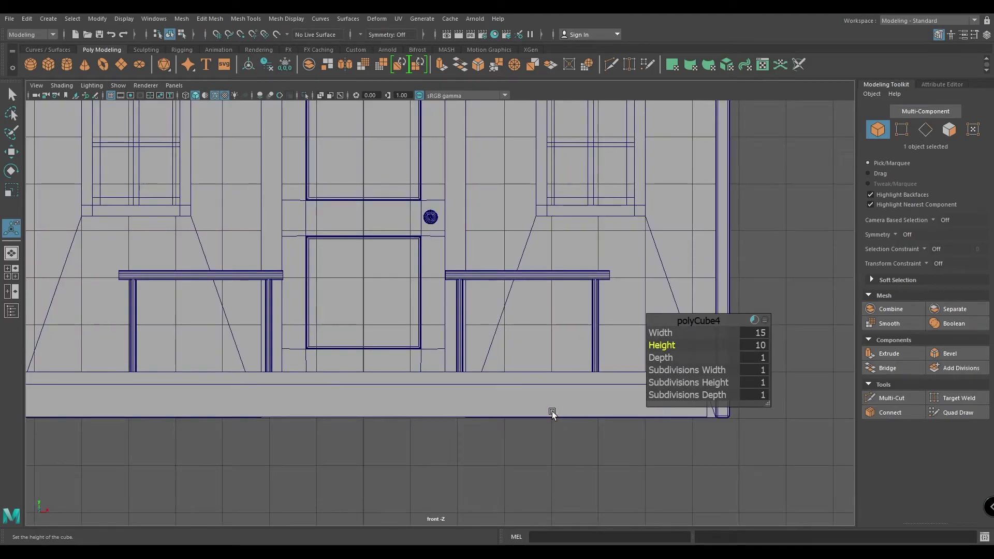
key(4)
scroll(482, 340, down, 6)
key(space)
drag(428, 334, 428, 311)
mouse_move(455, 352)
alt+mouse_down()
mouse_move(481, 339)
mouse_move(551, 381)
alt+mouse_up()
key(6)
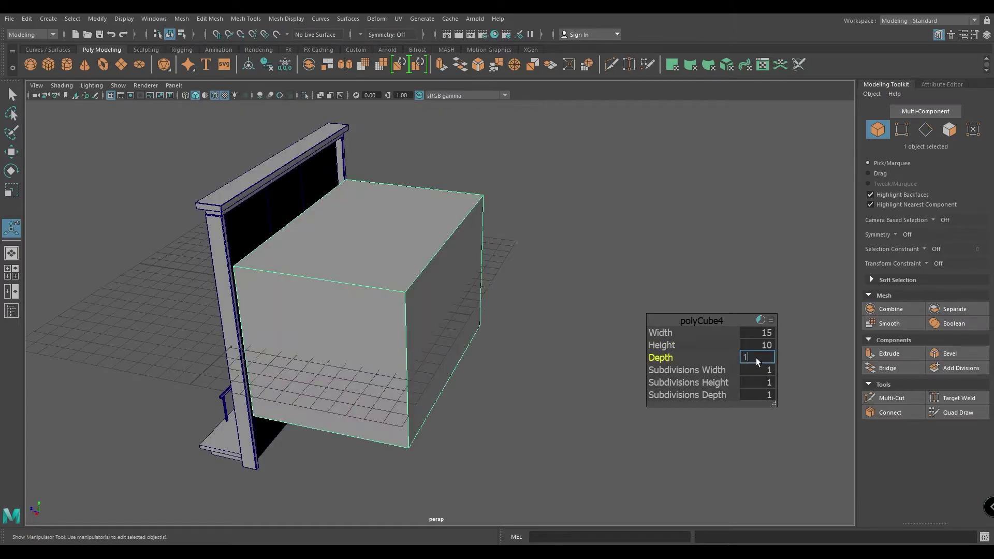
text(5)
key(Return)
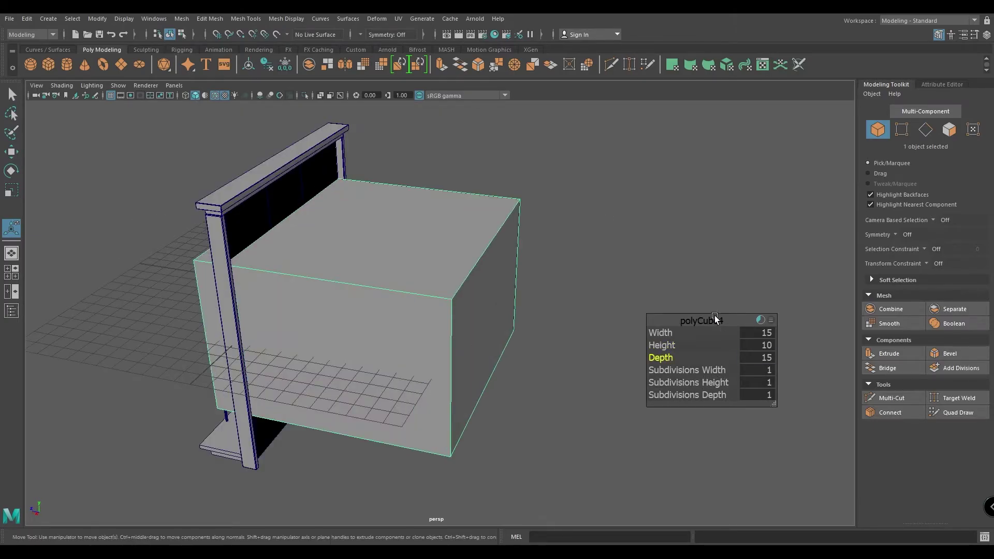
Move the block along its depth in the side view to Z -7.51 so its front meets the facade wall
key(w)
key(space)
drag(553, 316, 607, 316)
drag(454, 290, 516, 280)
drag(516, 280, 511, 280)
key(4)
drag(549, 266, 534, 269)
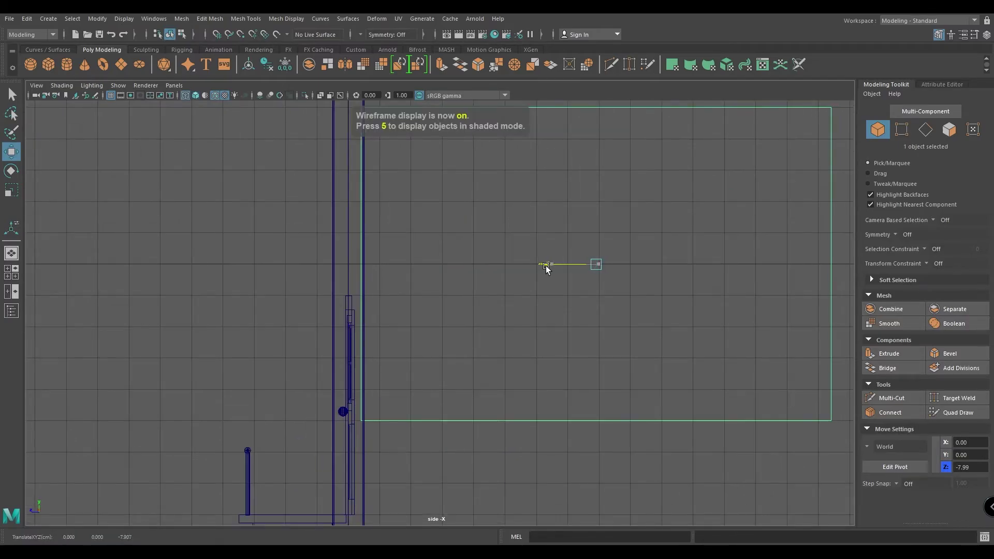
scroll(538, 324, down, 1)
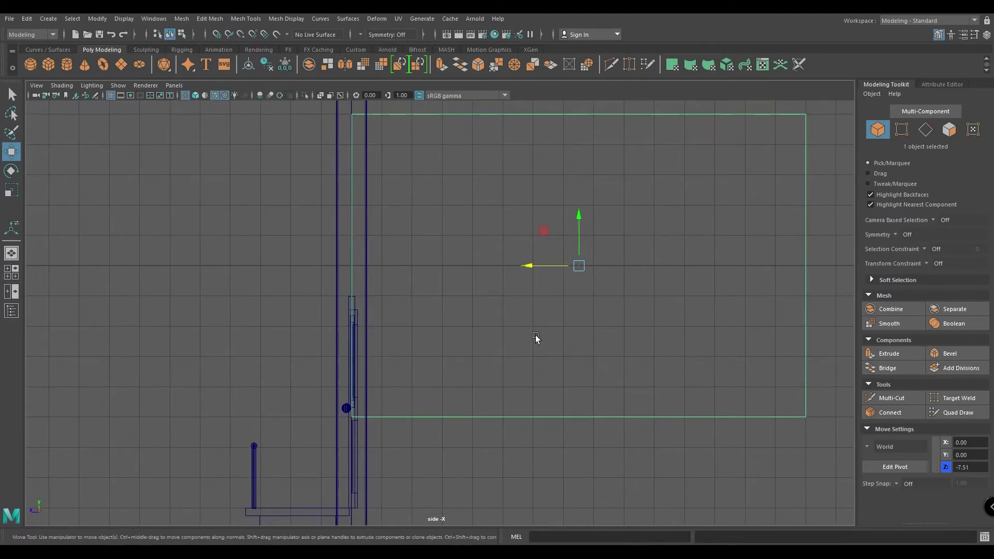
scroll(538, 328, down, 3)
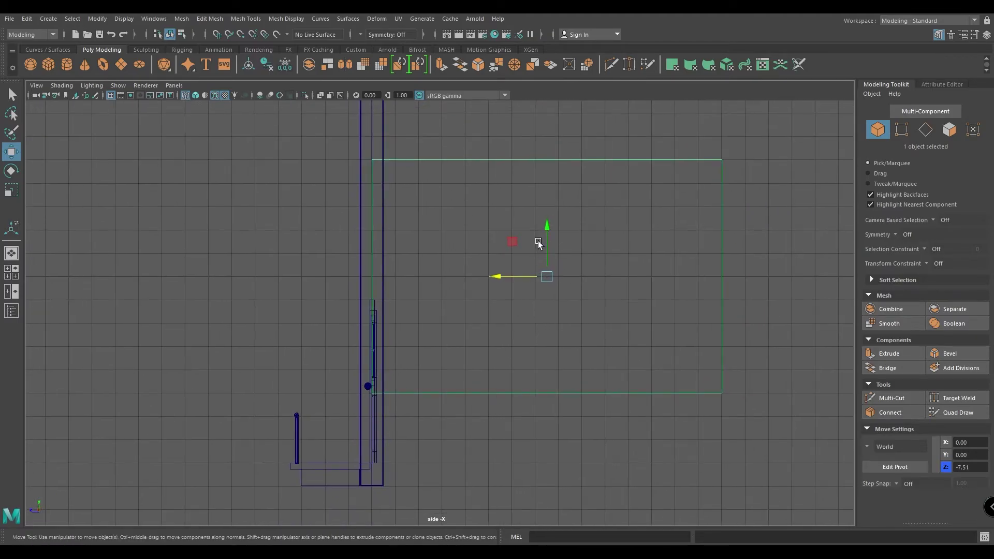
Lower the block to Y -3.93 so its base lines up with the bottom of the facade
drag(548, 228, 552, 319)
key(space)
drag(524, 288, 526, 256)
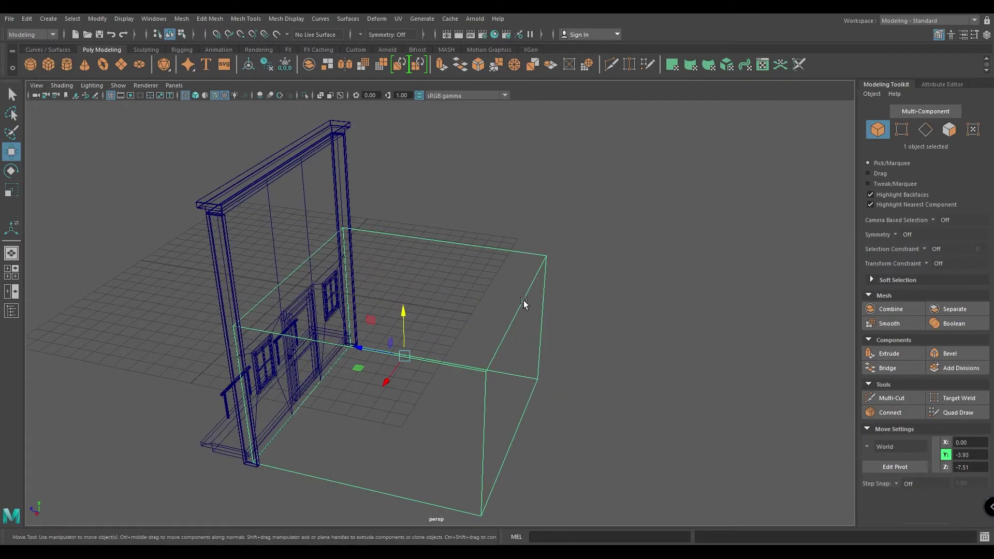
Isolate the block to work on its side facing the facade, return to object mode, and show the hidden objects again
key(6)
alt+drag(328, 366, 181, 330)
key(alt+h)
right_drag(181, 328, 182, 294)
click(268, 331)
alt+drag(268, 331, 333, 348)
right_drag(372, 264, 419, 249)
key(ctrl+shift+h)
click(608, 302)
Select the block's top rear vertices in the side view and lower them to slope the roof towards the back
alt+drag(567, 319, 417, 366)
key(space)
click(465, 366)
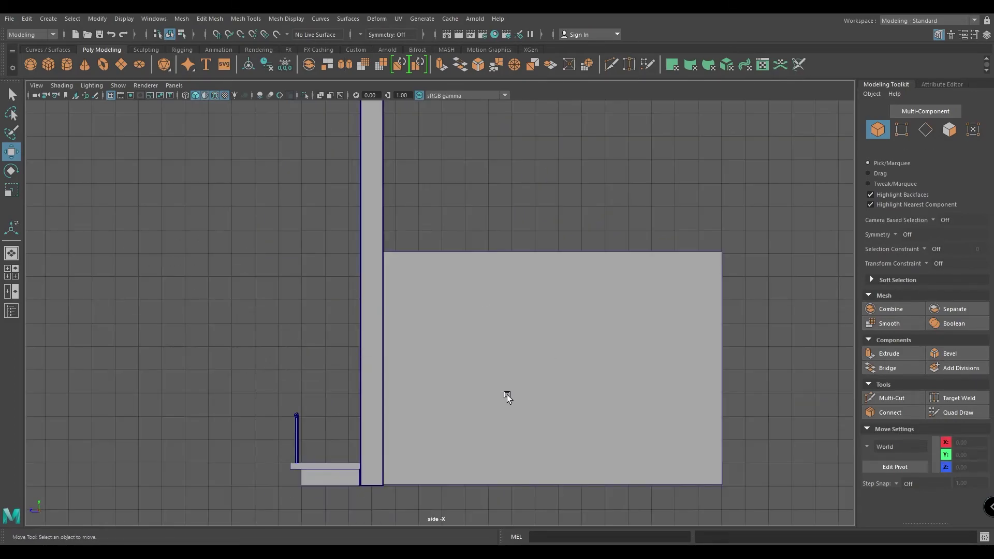
right_drag(564, 211, 567, 213)
click(382, 378)
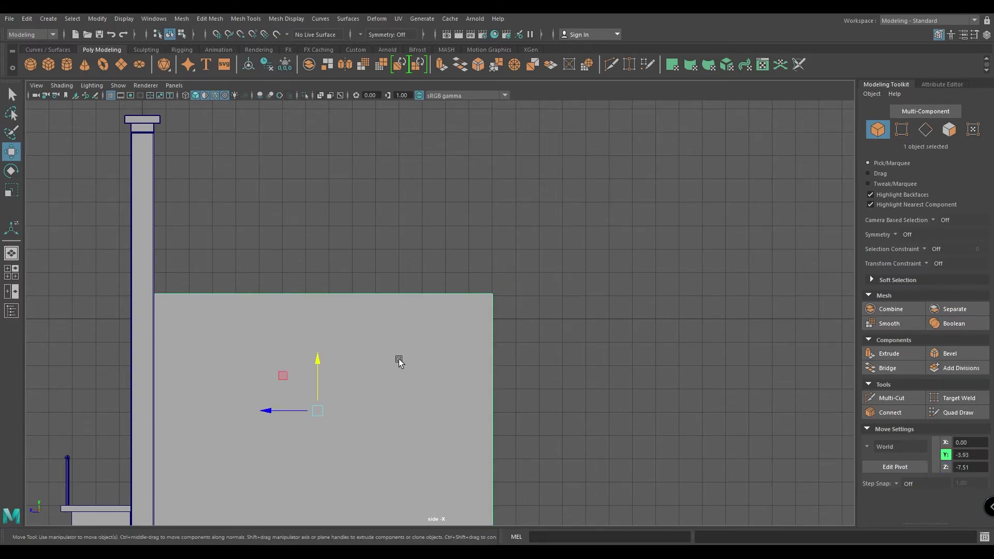
right_click(536, 210)
right_drag(470, 196, 468, 197)
drag(421, 217, 576, 355)
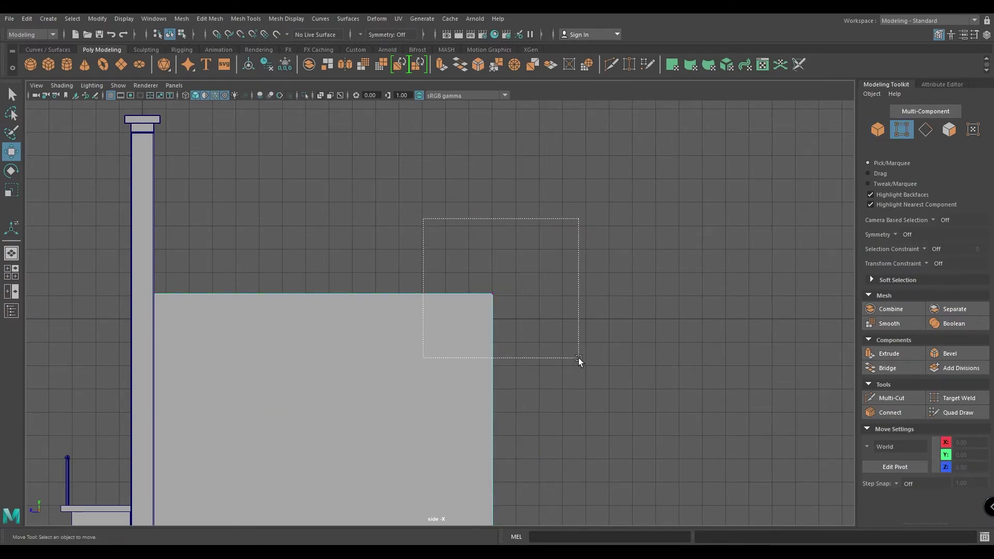
alt+middle_drag(576, 355, 557, 251)
drag(478, 145, 478, 197)
Examine the sloped block in the front and perspective views and return to object mode
key(space)
key(space)
drag(549, 360, 554, 404)
drag(571, 455, 411, 238)
drag(438, 349, 406, 284)
key(space)
alt+drag(406, 285, 450, 264)
right_drag(451, 264, 500, 250)
click(556, 327)
alt+drag(556, 327, 533, 295)
alt+right_drag(533, 295, 523, 326)
alt+drag(476, 361, 515, 359)
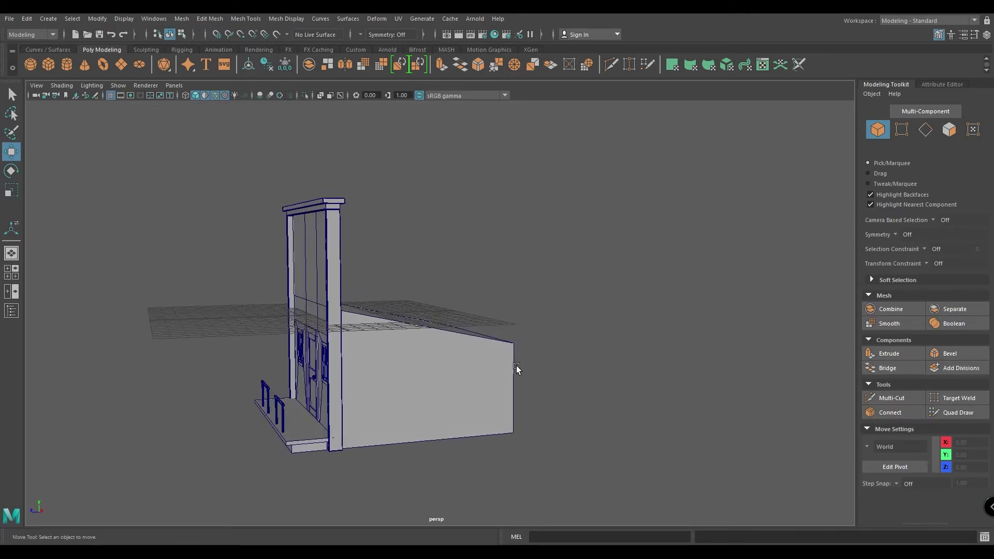
Select the block's sloped top face and duplicate it as a separate face
right_drag(372, 303, 380, 275)
alt+drag(379, 274, 369, 355)
scroll(382, 315, up, 3)
click(382, 311)
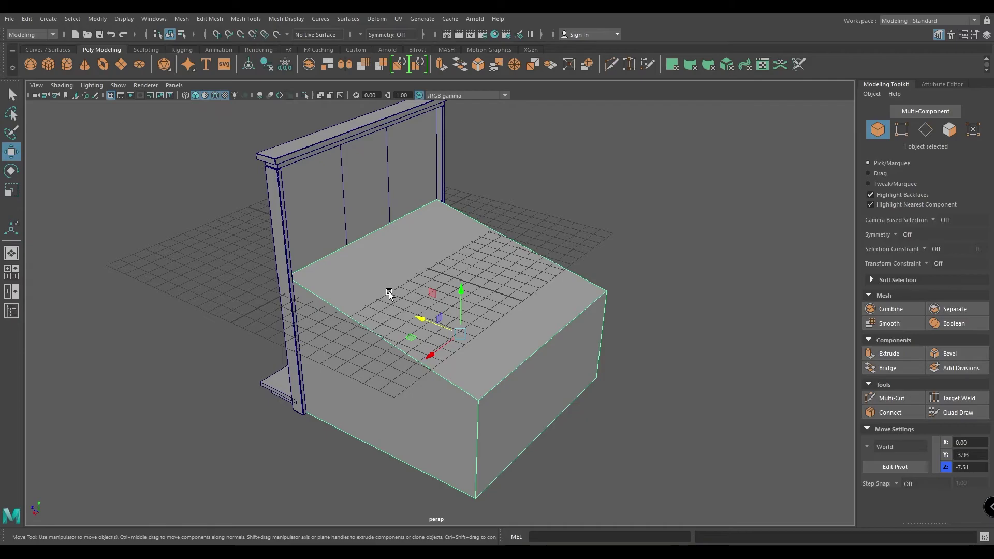
right_drag(412, 258, 415, 283)
click(433, 277)
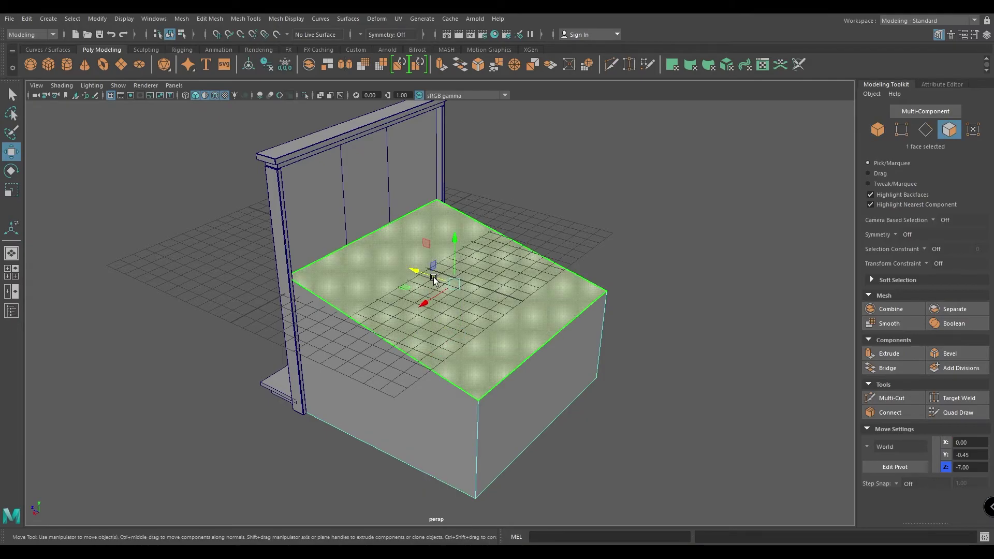
shift+right_click(430, 242)
click(414, 428)
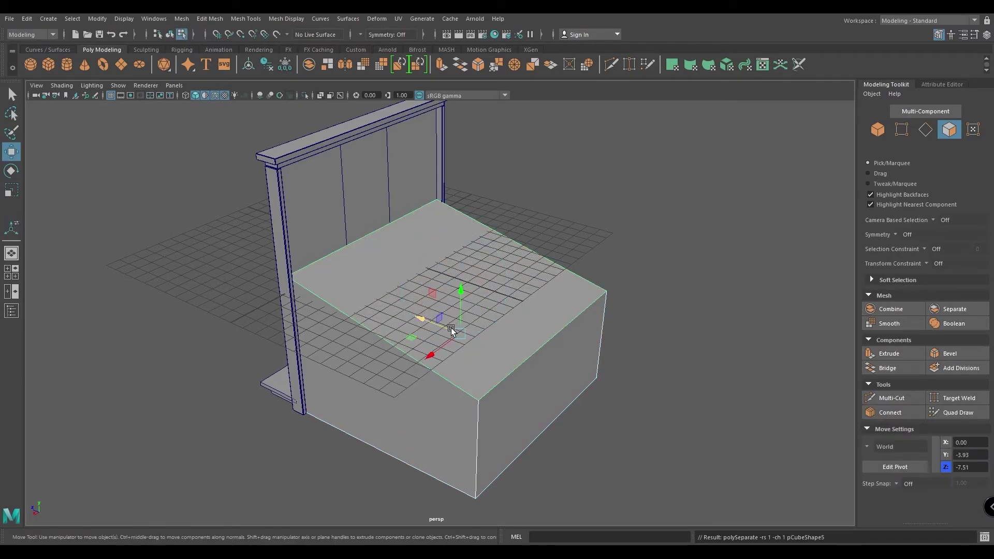
Select the duplicated roof face as an object and center its pivot
click(503, 272)
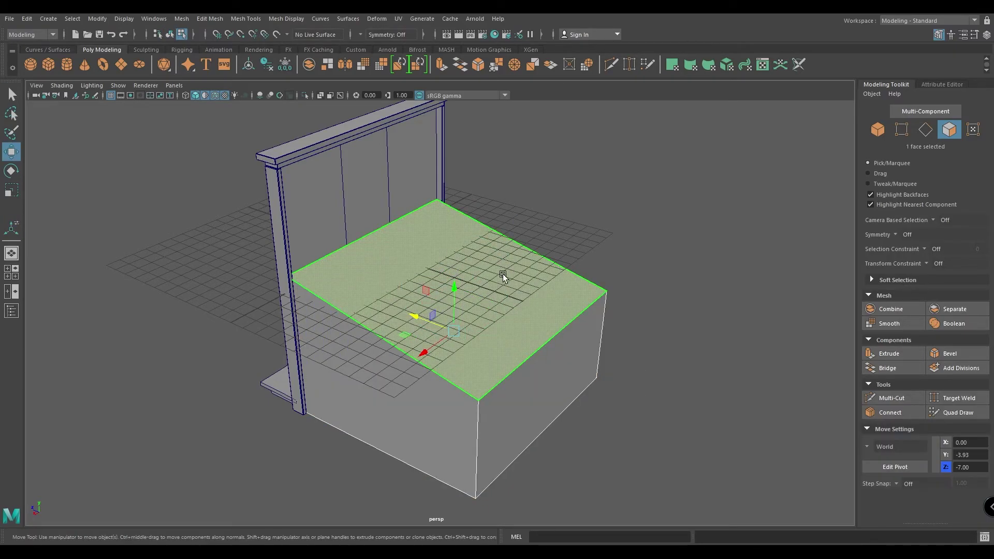
right_drag(501, 280, 557, 197)
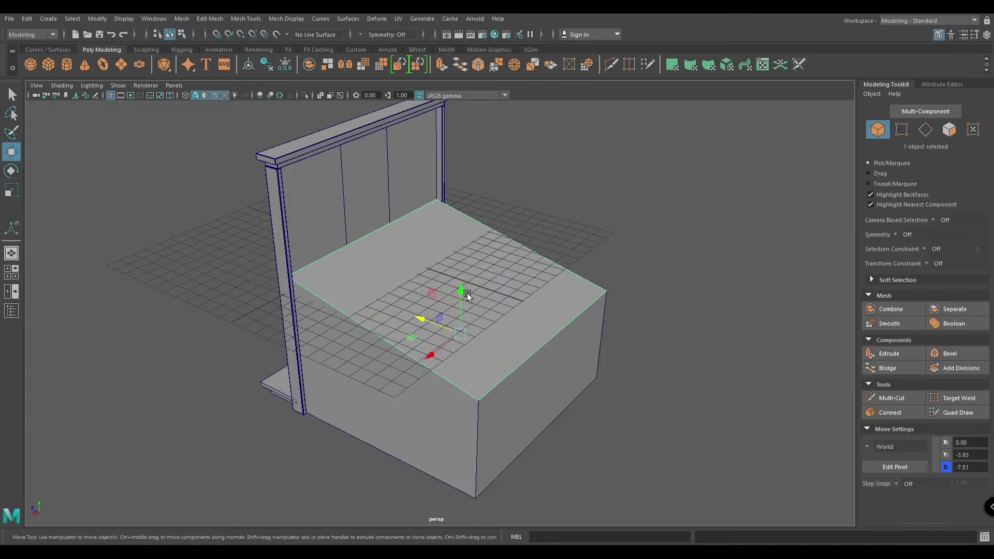
key(space)
click(428, 233)
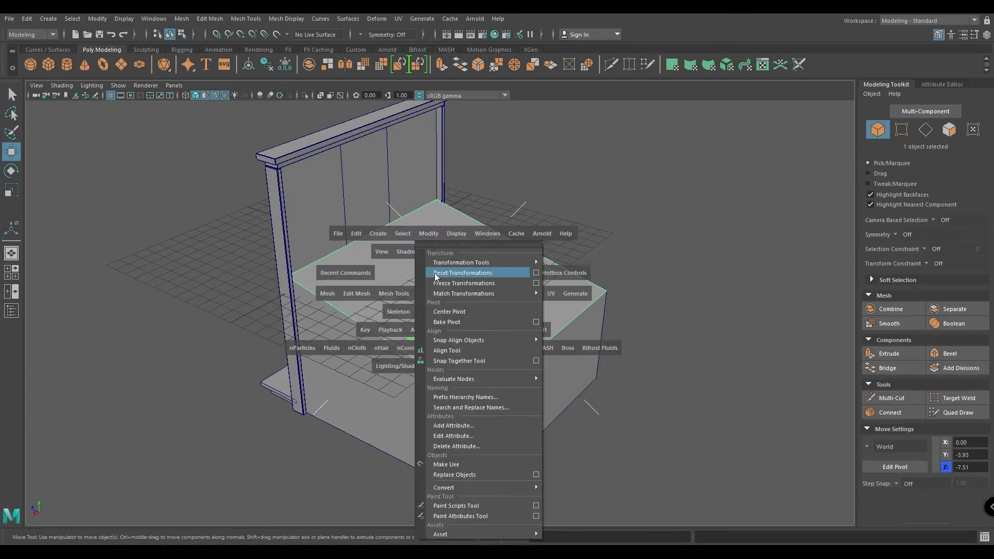
click(447, 311)
Extrude the duplicated face into a thin roof slab and return to object mode
key(ctrl+e)
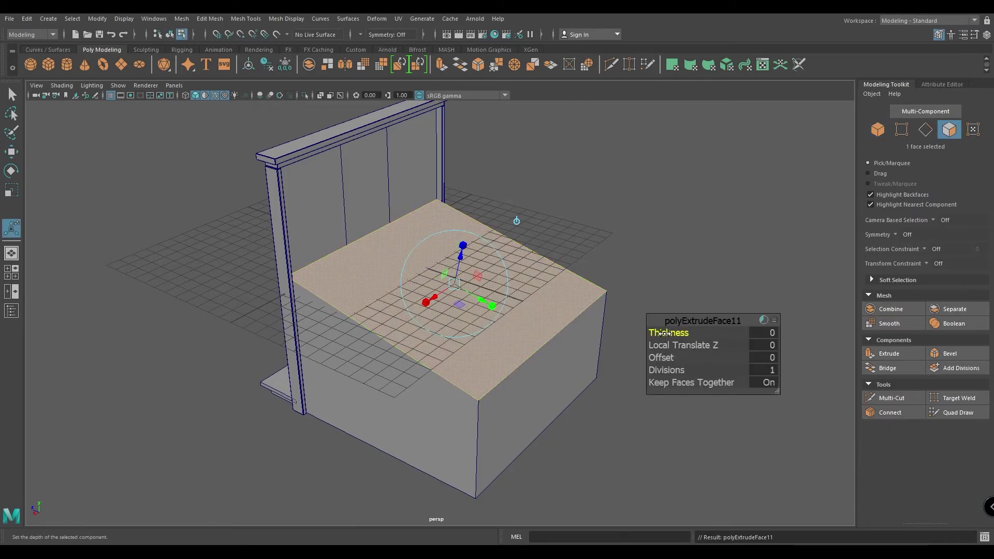
middle_drag(665, 334, 667, 334)
alt+drag(639, 346, 615, 438)
key(w)
alt+drag(377, 236, 297, 271)
right_drag(357, 262, 396, 249)
Scale the roof slab up to overhang the block and shift it to Z -7.32
key(r)
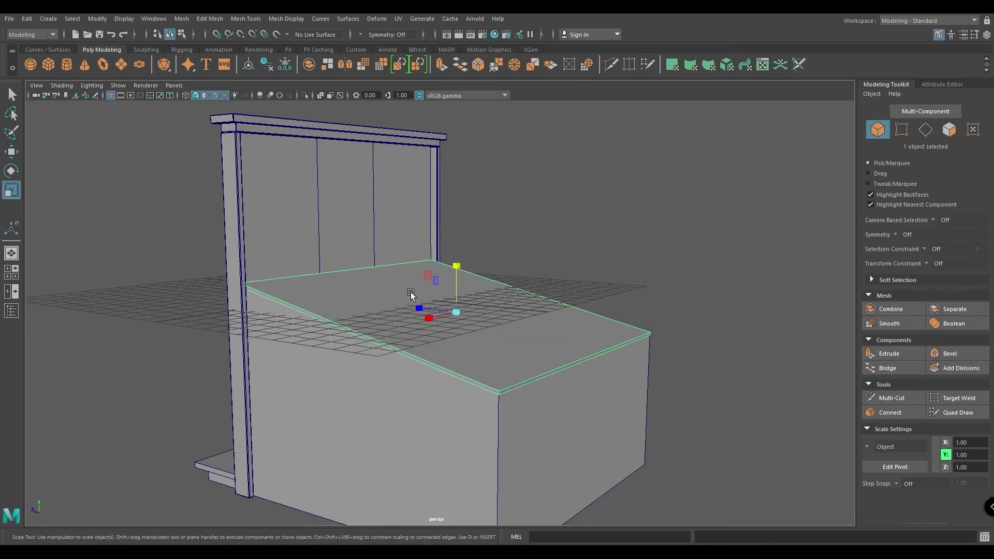
drag(455, 317, 494, 346)
key(w)
alt+drag(368, 245, 423, 287)
drag(309, 326, 350, 317)
Lower the roof slab to Y -0.51 in the side view so it rests on the sloped block, and deselect it
key(space)
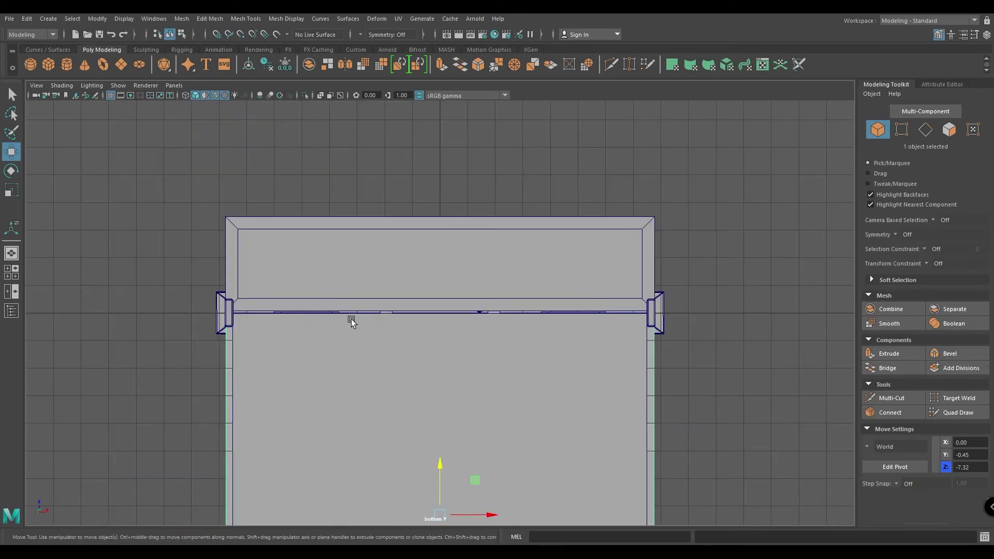
alt+right_drag(344, 296, 418, 435)
key(space)
drag(387, 352, 405, 352)
alt+right_drag(404, 353, 401, 461)
drag(433, 198, 434, 200)
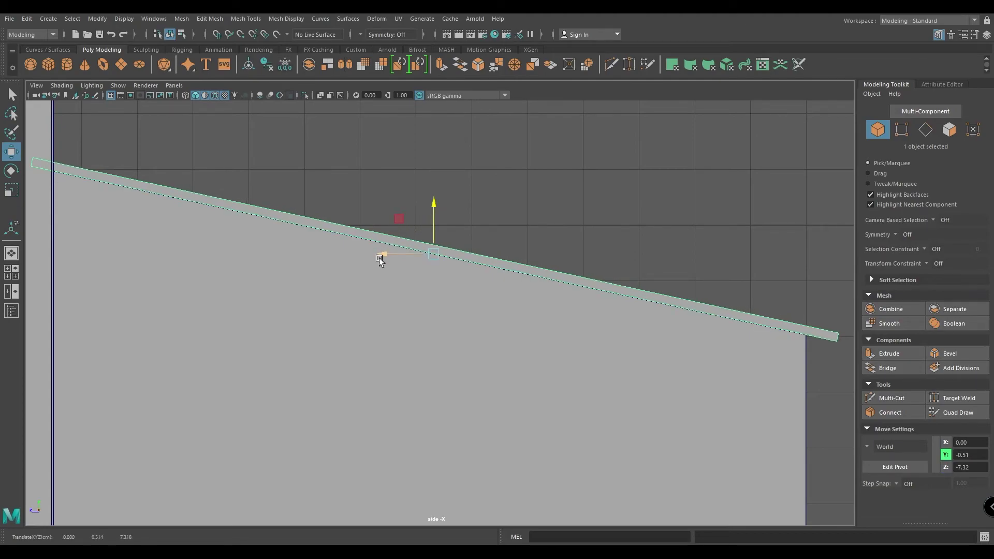
click(376, 192)
Duplicate the facade's corner pillar beside the block and rotate the copy to lie horizontally along the block's side
key(space)
drag(390, 224, 388, 173)
key(6)
mouse_move(415, 344)
alt+mouse_down()
mouse_move(406, 290)
mouse_move(417, 304)
mouse_move(351, 302)
mouse_move(380, 335)
mouse_move(369, 296)
mouse_move(429, 349)
alt+mouse_up()
click(351, 302)
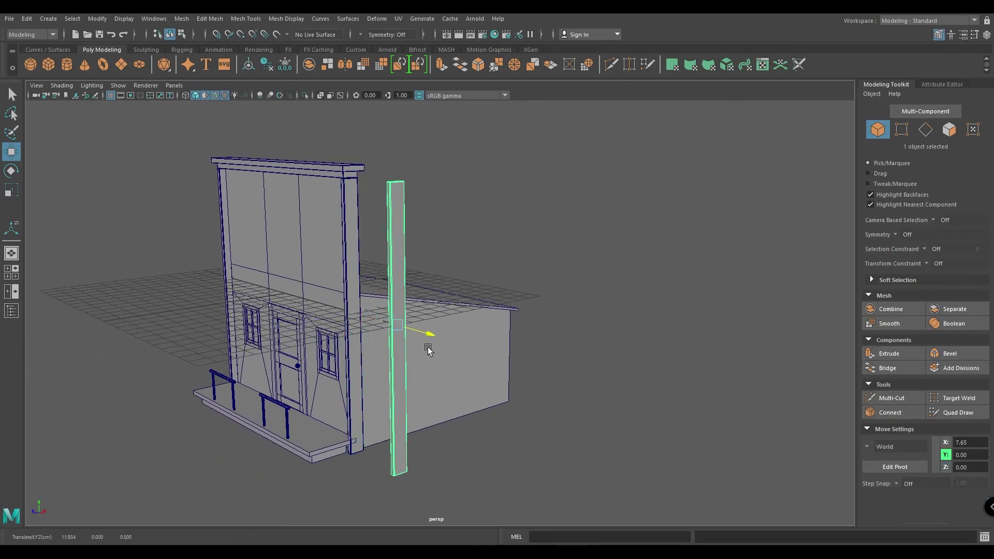
key(ctrl+z)
key(e)
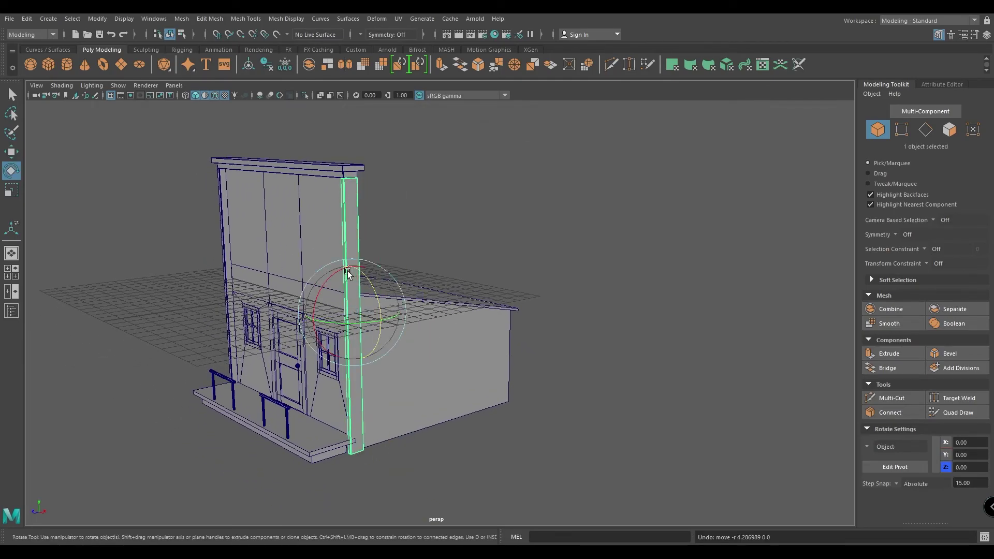
drag(322, 282, 393, 275)
Move the horizontal strip to Y -8.46, Z -9.48 in the side view, behind the pillar and level with its base
key(w)
key(space)
click(427, 278)
scroll(432, 332, down, 3)
drag(267, 288, 492, 492)
key(f)
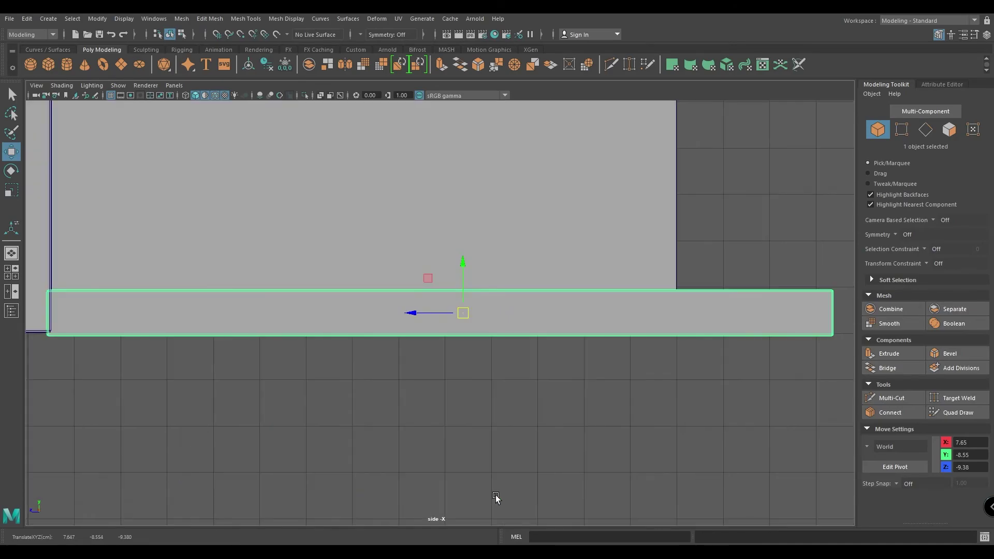
drag(500, 250, 508, 246)
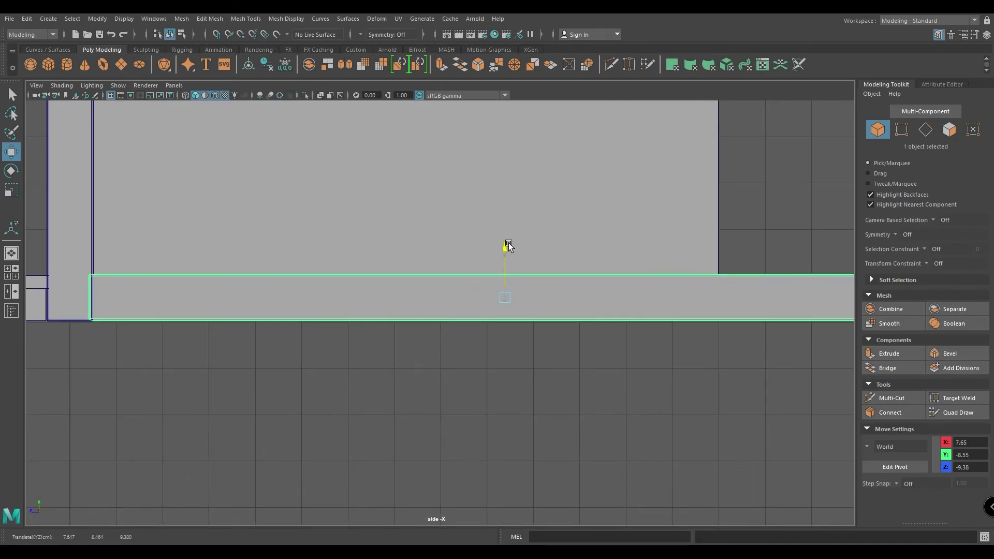
drag(455, 293, 453, 294)
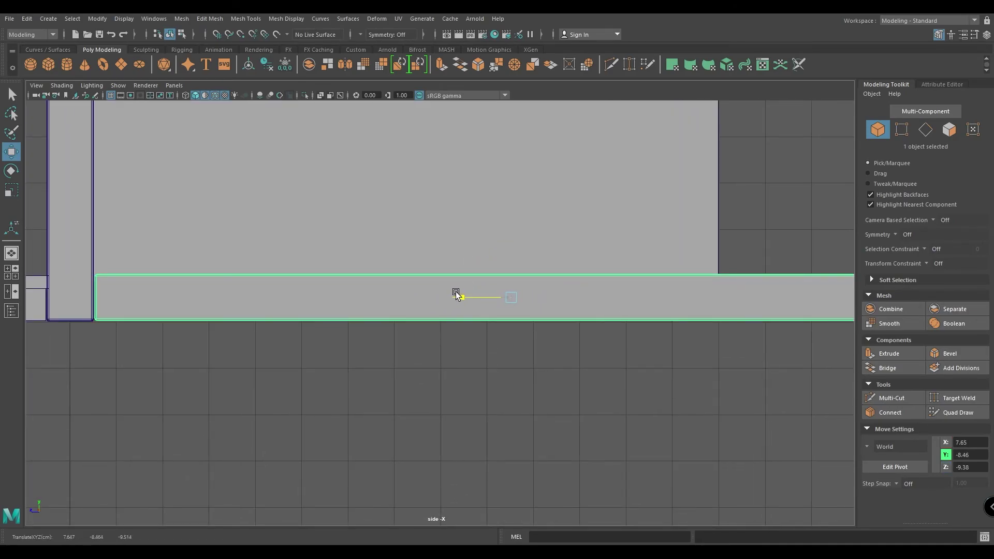
Shorten the base strip by moving its rear end vertices to the block's rear edge, and return to the perspective view
alt+middle_drag(479, 337, 338, 359)
right_drag(687, 286, 642, 270)
drag(693, 242, 753, 358)
drag(681, 321, 520, 324)
right_drag(536, 297, 592, 238)
key(4)
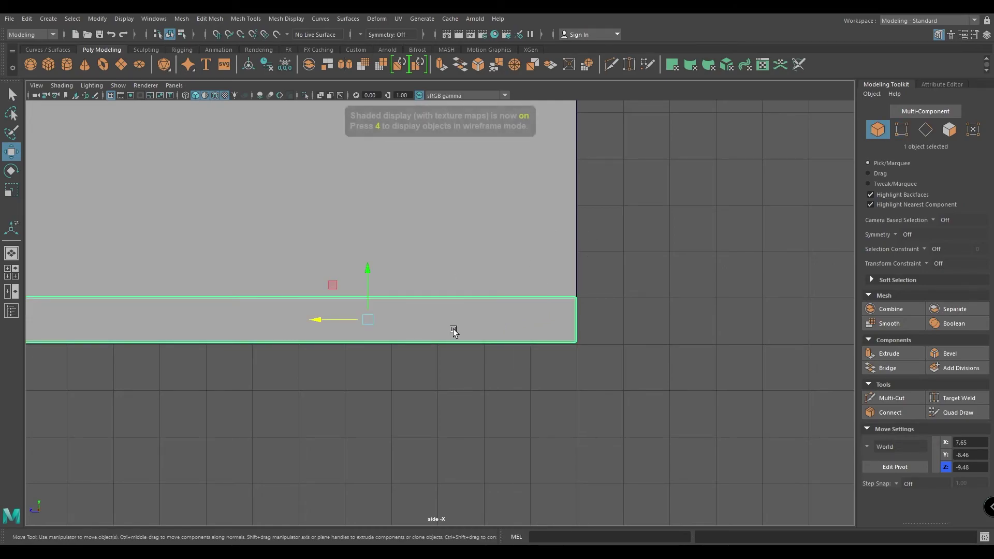
mouse_move(374, 262)
mouse_down()
mouse_move(368, 268)
mouse_move(372, 225)
mouse_up()
key(space)
key(6)
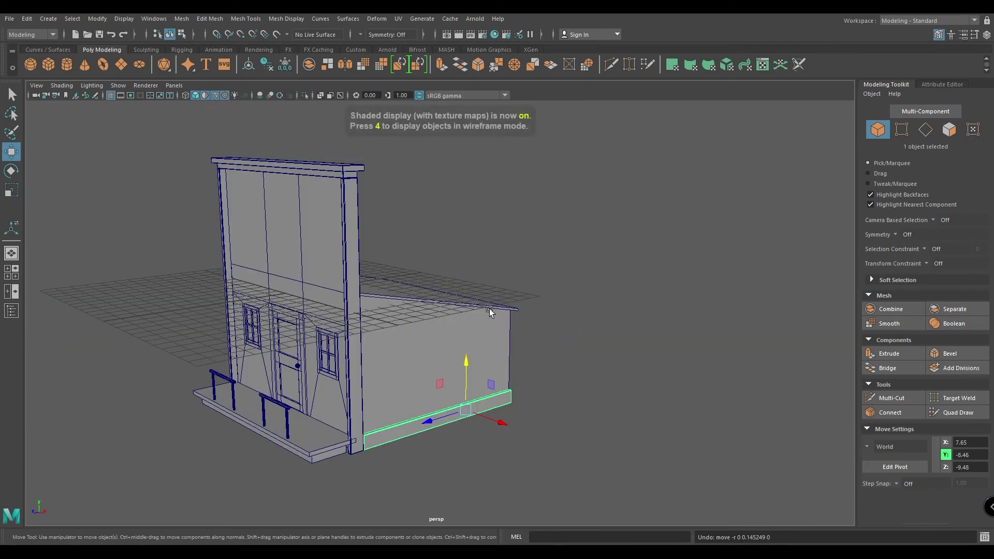
click(572, 352)
Select the base strip and center its pivot
alt+drag(559, 329, 430, 433)
click(431, 433)
key(space)
drag(488, 381, 548, 388)
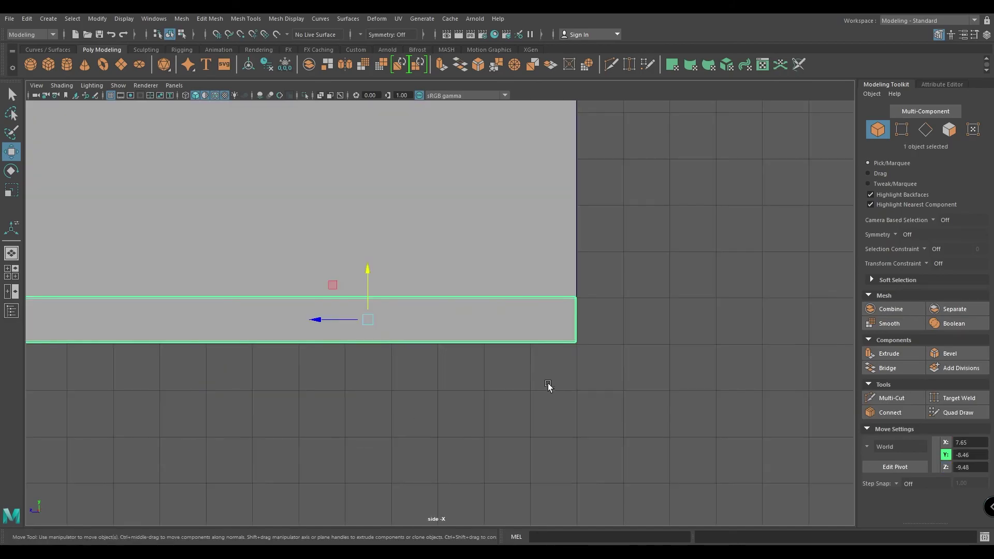
alt+middle_drag(548, 388, 531, 465)
scroll(531, 466, down, 3)
key(space)
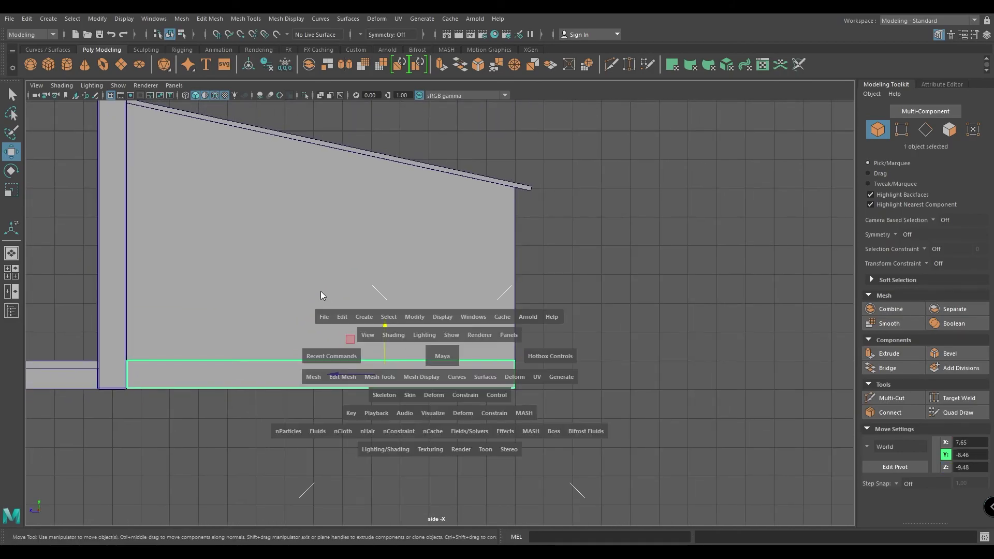
click(411, 317)
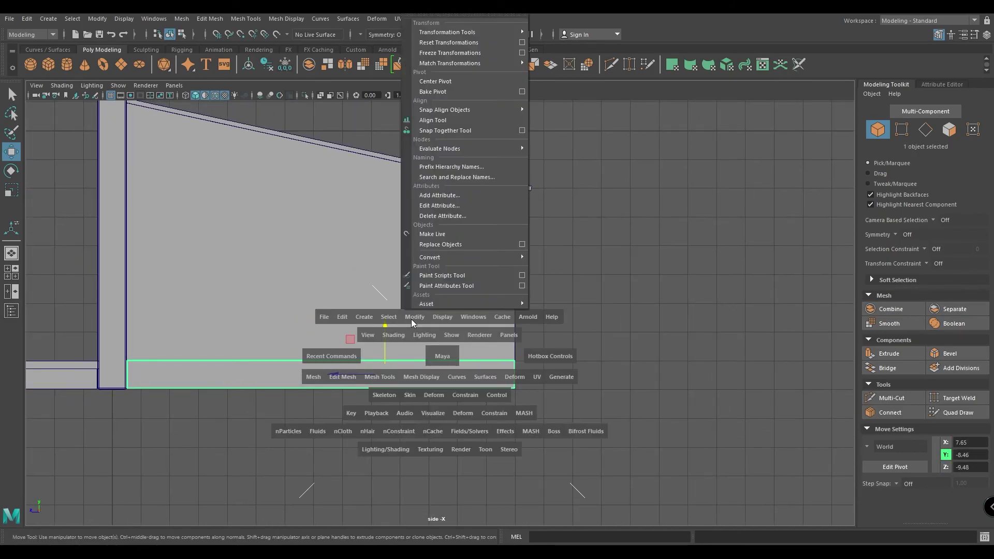
click(439, 82)
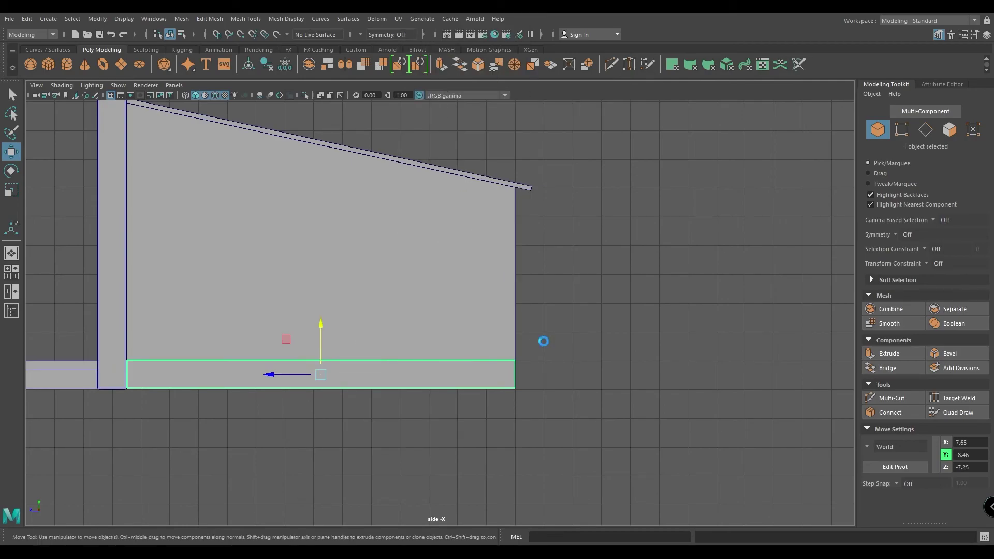
Duplicate the base strip, rotate the copy upright and place it at the block's rear corner
key(e)
drag(350, 401, 241, 441)
key(w)
drag(320, 375, 500, 389)
Raise the front top vertices of the upright post to follow the roof's slope
right_drag(545, 210, 513, 208)
alt+right_drag(543, 310, 654, 495)
alt+middle_drag(571, 201, 455, 364)
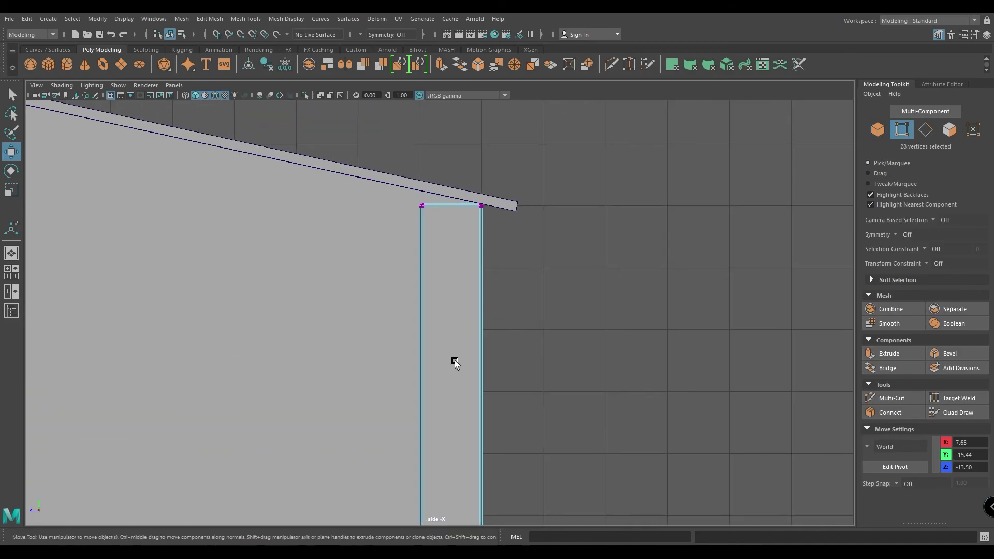
drag(421, 157, 421, 144)
Raise the post's bottom vertices to meet the top of the base strip and return to object mode
alt+middle_drag(489, 502, 490, 233)
alt+middle_drag(546, 473, 543, 343)
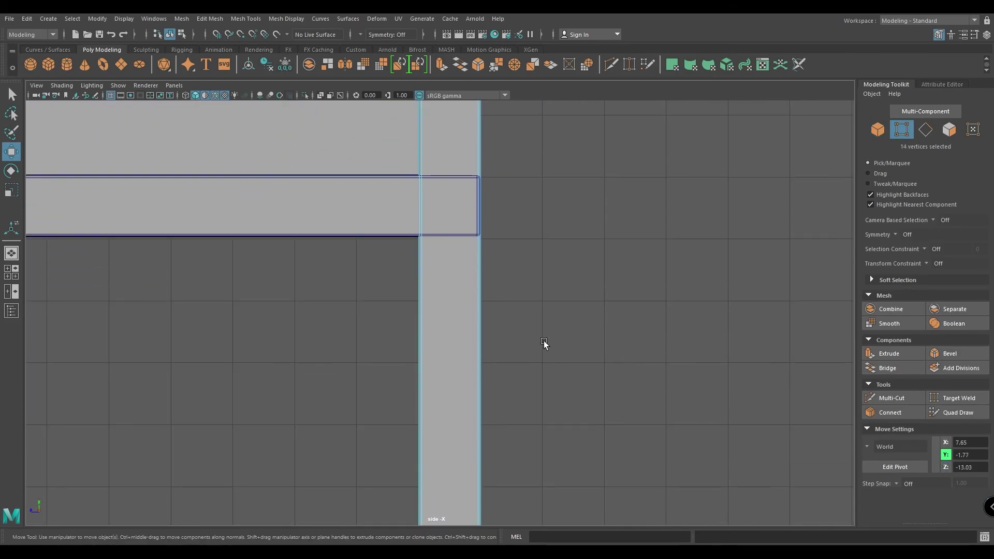
alt+middle_drag(531, 429, 551, 191)
alt+right_drag(546, 381, 512, 376)
drag(525, 414, 422, 473)
alt+middle_drag(490, 447, 494, 486)
drag(470, 439, 477, 63)
alt+middle_drag(492, 183, 495, 451)
alt+right_drag(494, 448, 533, 417)
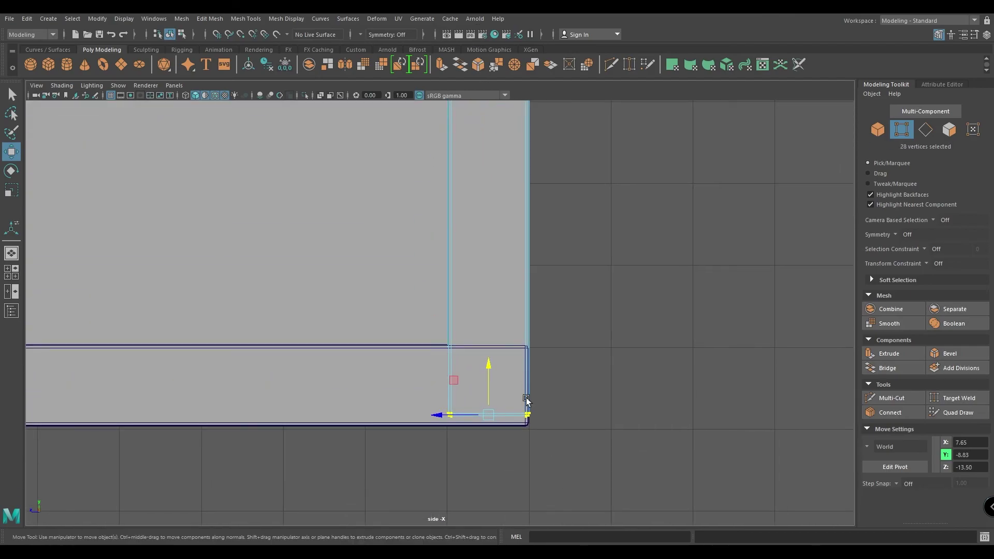
drag(493, 361, 493, 293)
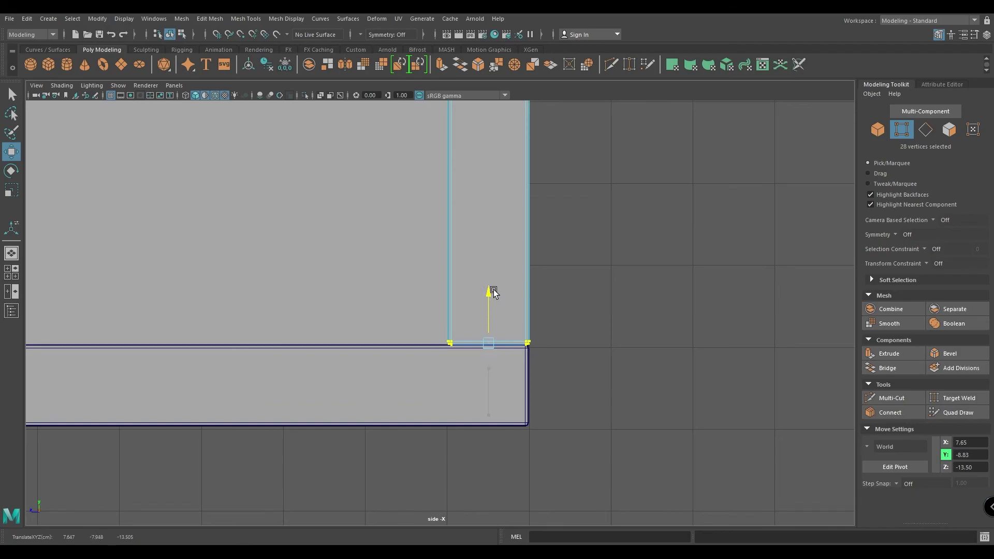
right_drag(541, 279, 587, 251)
Examine the side trim in the perspective view with the wireframe overlay off, and restore the overlay
key(space)
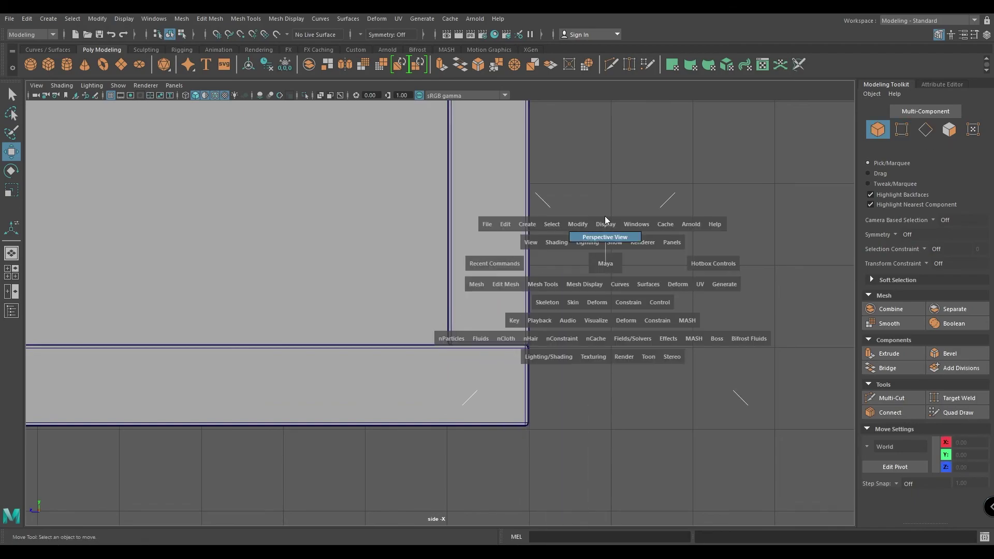
drag(605, 264, 605, 232)
scroll(608, 331, down, 5)
alt+drag(607, 331, 584, 278)
alt+drag(582, 341, 522, 336)
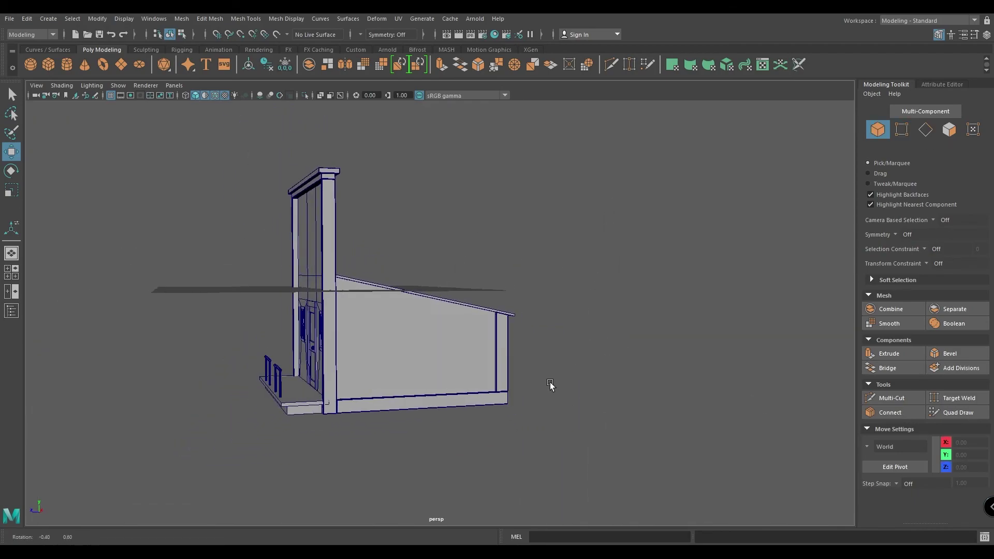
click(218, 98)
mouse_move(455, 321)
alt+right_down()
mouse_move(677, 537)
mouse_move(709, 549)
alt+right_up()
alt+middle_drag(613, 326, 580, 188)
alt+right_drag(613, 412, 558, 199)
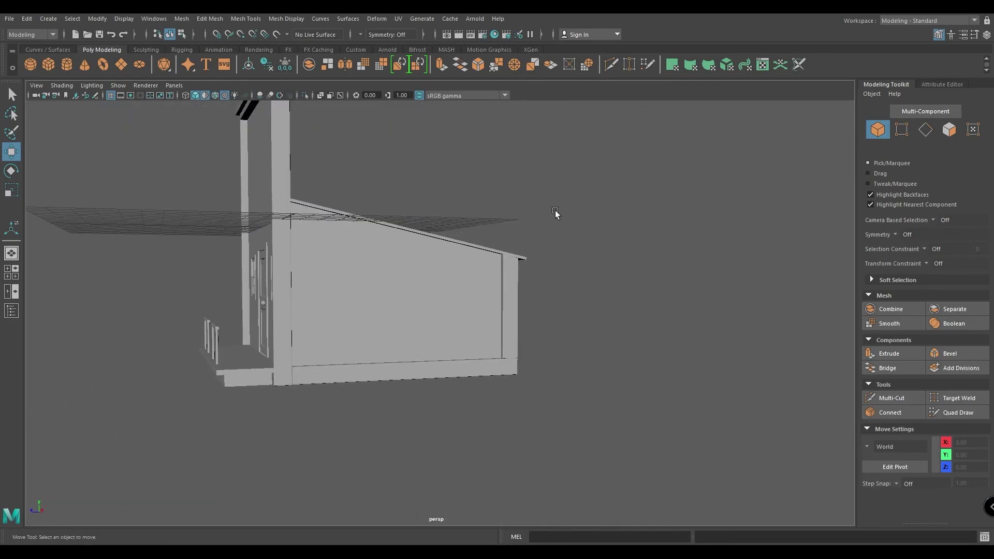
click(225, 95)
Duplicate the base strip and corner post together and move the copies to the opposite side of the block
mouse_move(303, 262)
alt+mouse_down()
mouse_move(392, 303)
mouse_move(445, 373)
alt+mouse_up()
click(445, 373)
shift+click(499, 328)
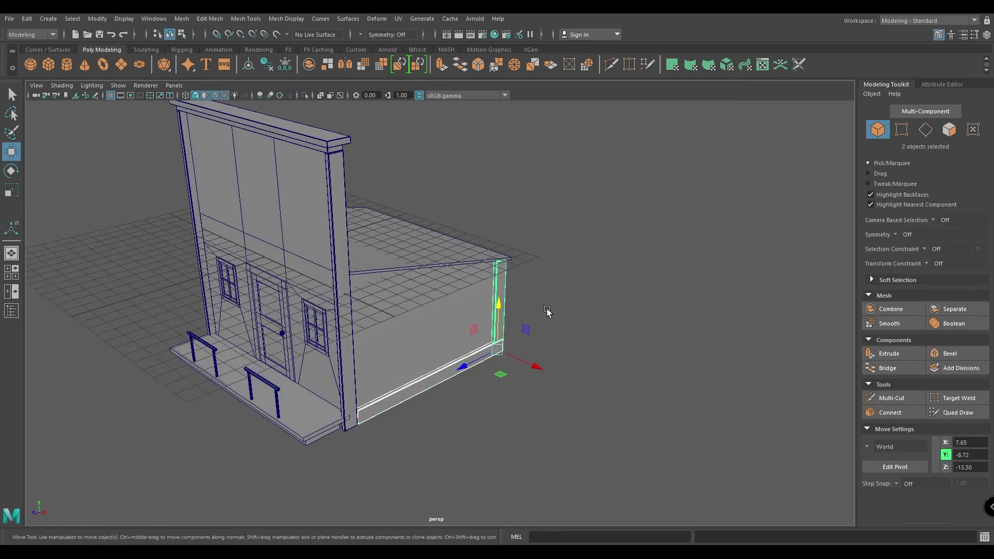
alt+drag(541, 362, 254, 330)
alt+drag(259, 357, 467, 329)
alt+right_drag(465, 296, 527, 421)
alt+middle_drag(559, 412, 576, 381)
alt+right_drag(576, 382, 588, 438)
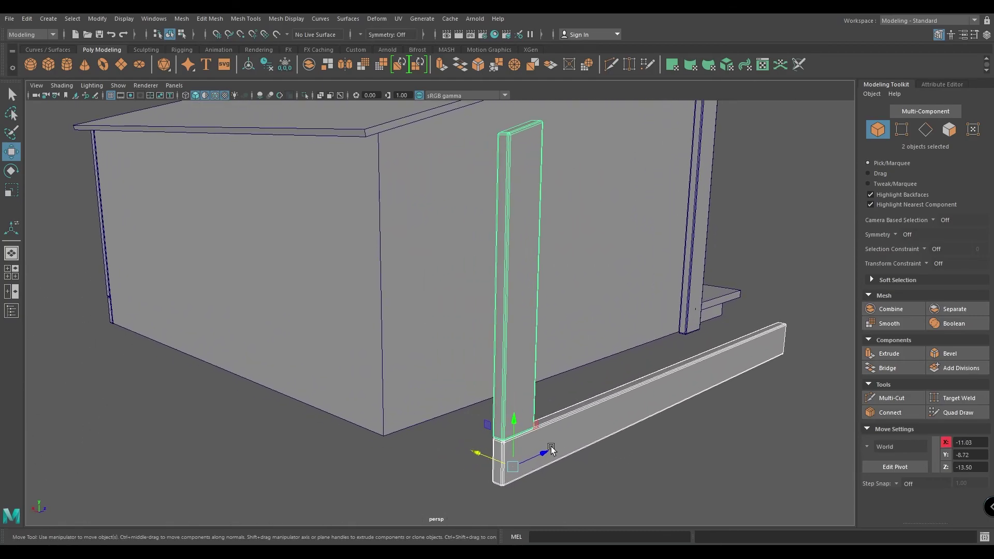
drag(473, 459, 359, 400)
Align the copied strip and post flush with the block's opposite side wall
key(space)
alt+middle_drag(578, 357, 487, 138)
alt+right_drag(591, 275, 705, 467)
alt+middle_drag(604, 238, 440, 217)
alt+right_drag(440, 216, 673, 518)
mouse_move(678, 364)
mouse_down()
mouse_move(636, 370)
mouse_move(640, 351)
mouse_move(637, 371)
mouse_up()
Deselect everything and examine the finished trim around the house in the shaded perspective view
key(space)
key(6)
click(607, 423)
alt+drag(676, 491, 497, 440)
alt+right_drag(497, 440, 455, 347)
alt+drag(455, 347, 443, 323)
alt+middle_drag(443, 324, 434, 438)
alt+drag(435, 437, 423, 415)
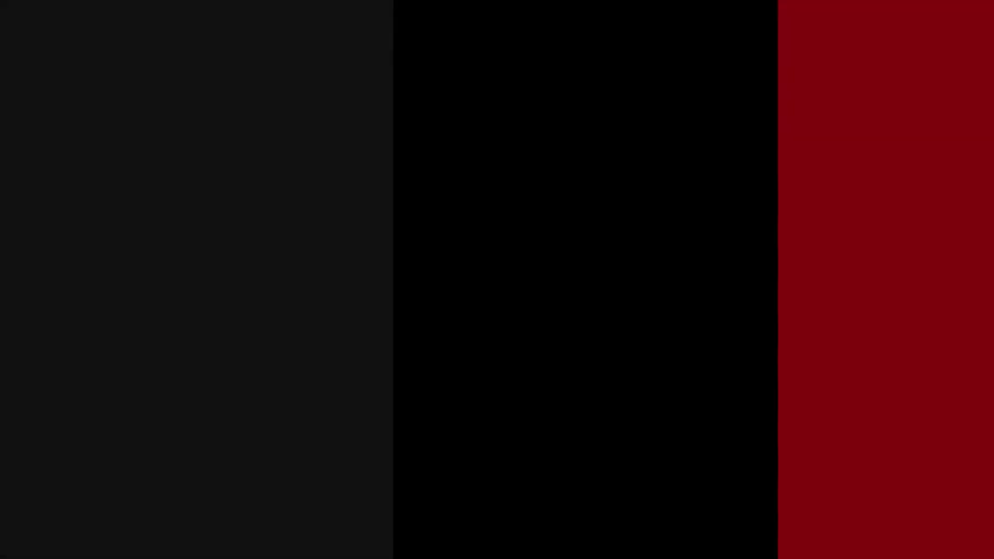